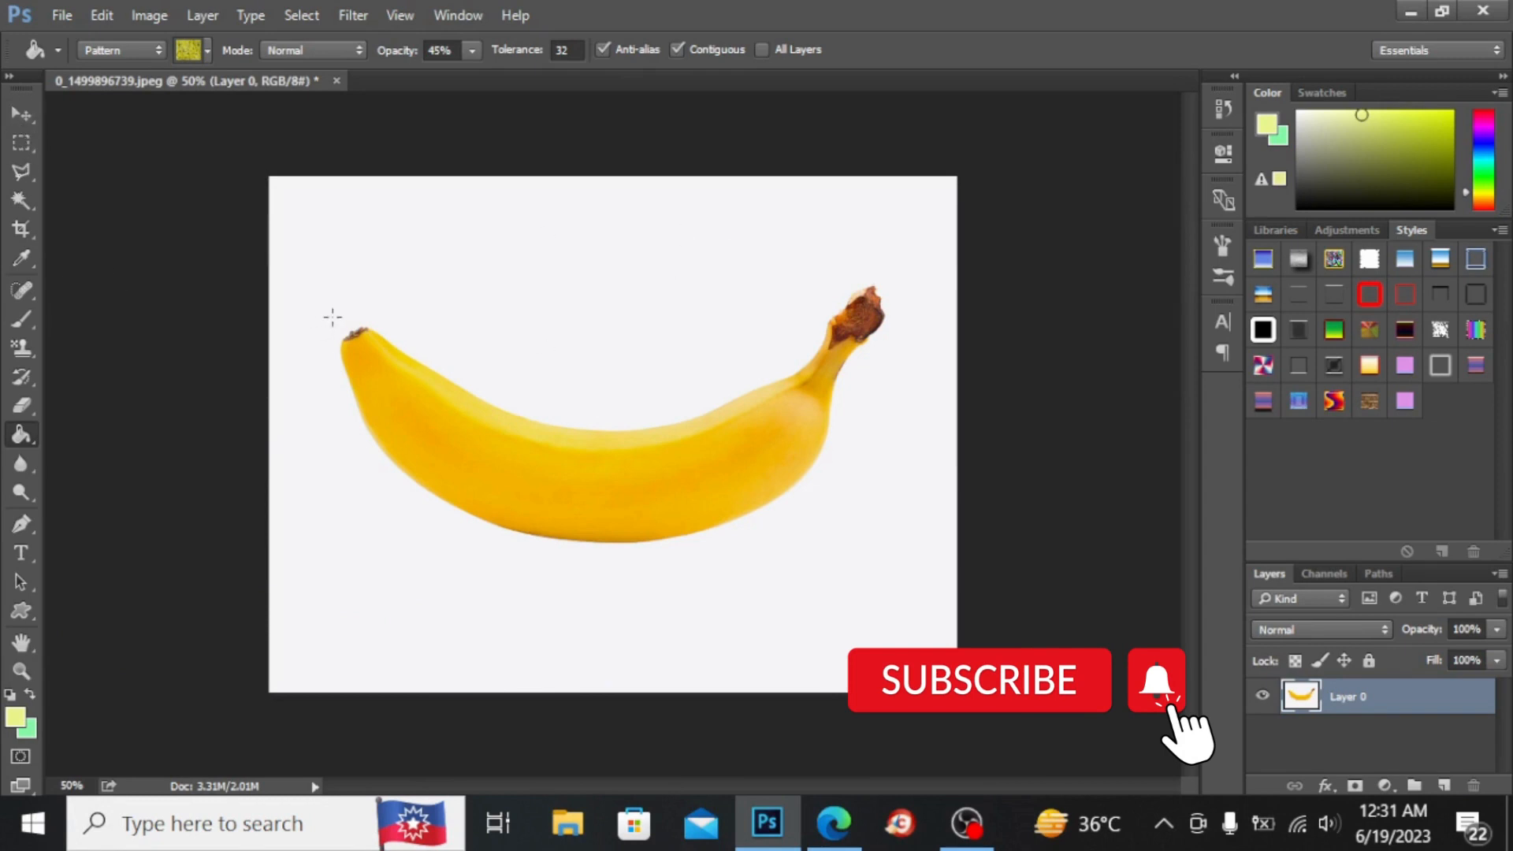
Step: Select the light background around the banana with the Magic Wand, delete it and clear the selection
{"action": "left_click", "coordinate": [22, 199]}
{"action": "left_click", "coordinate": [103, 219]}
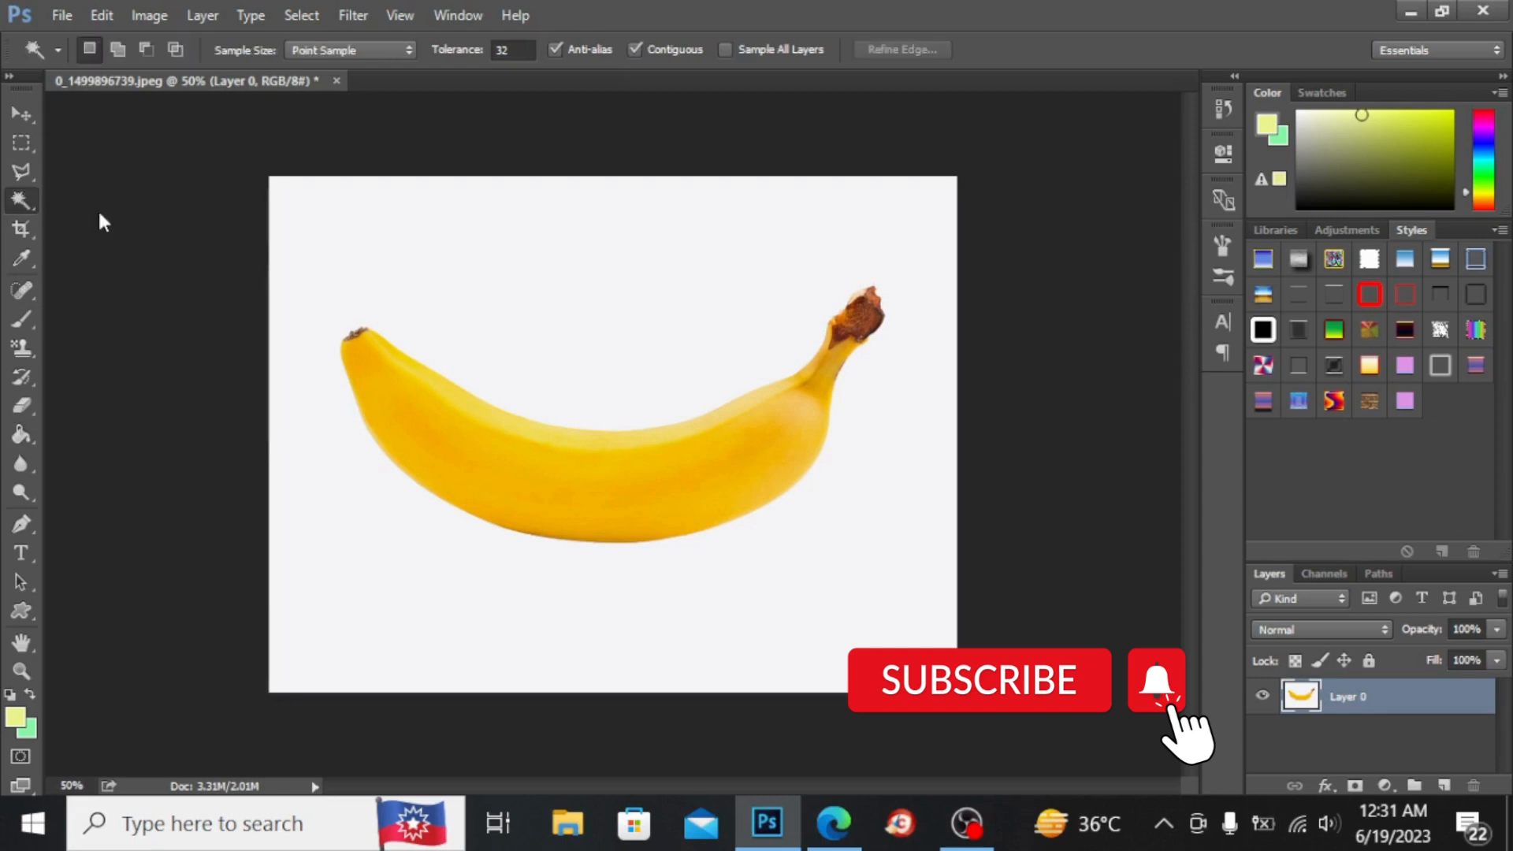
{"action": "left_click", "coordinate": [593, 275]}
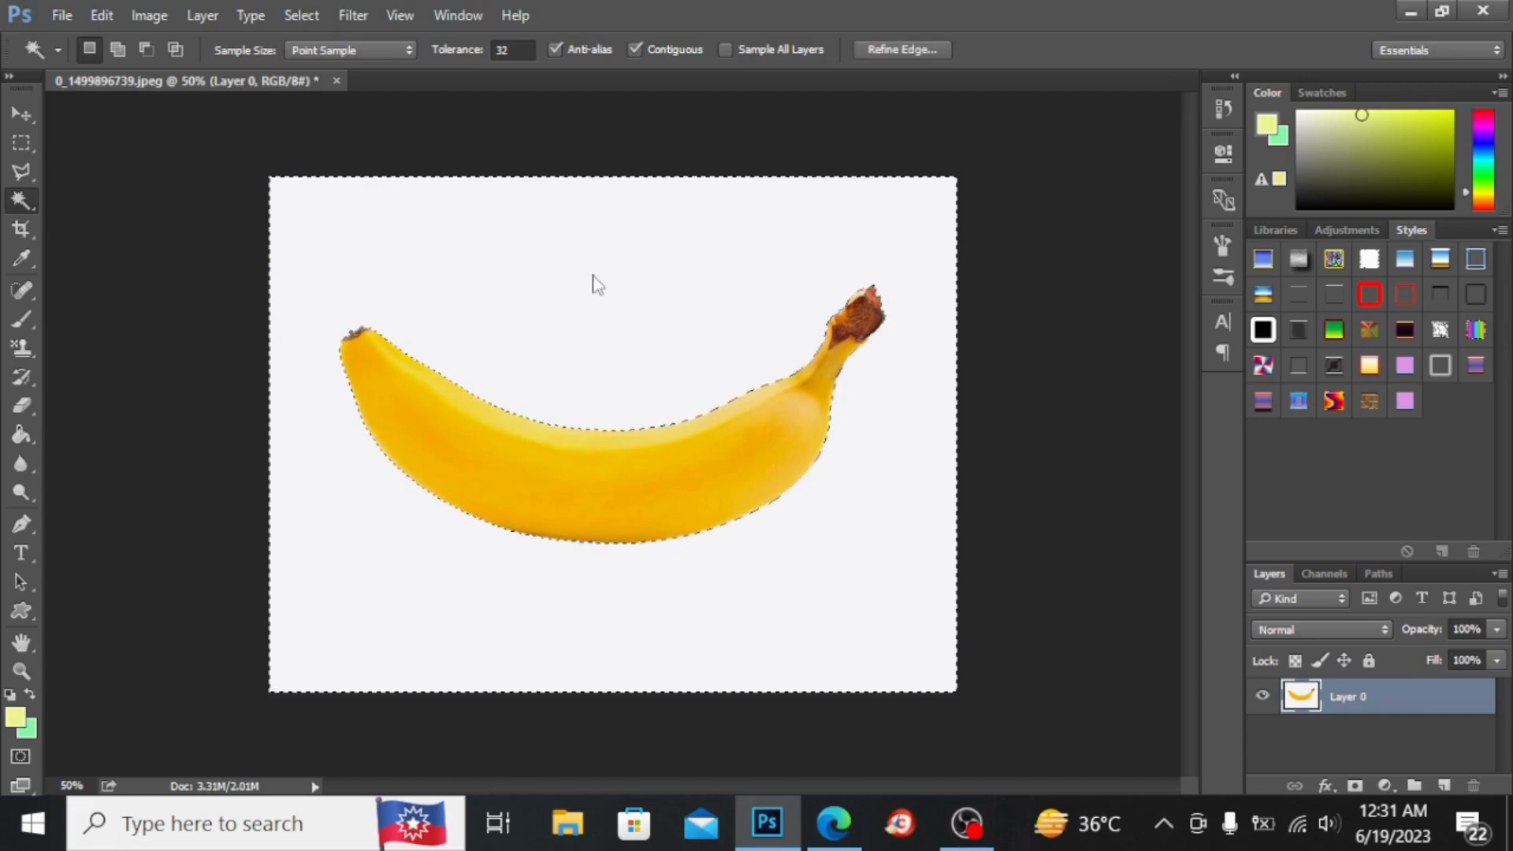
{"action": "key", "text": "Delete"}
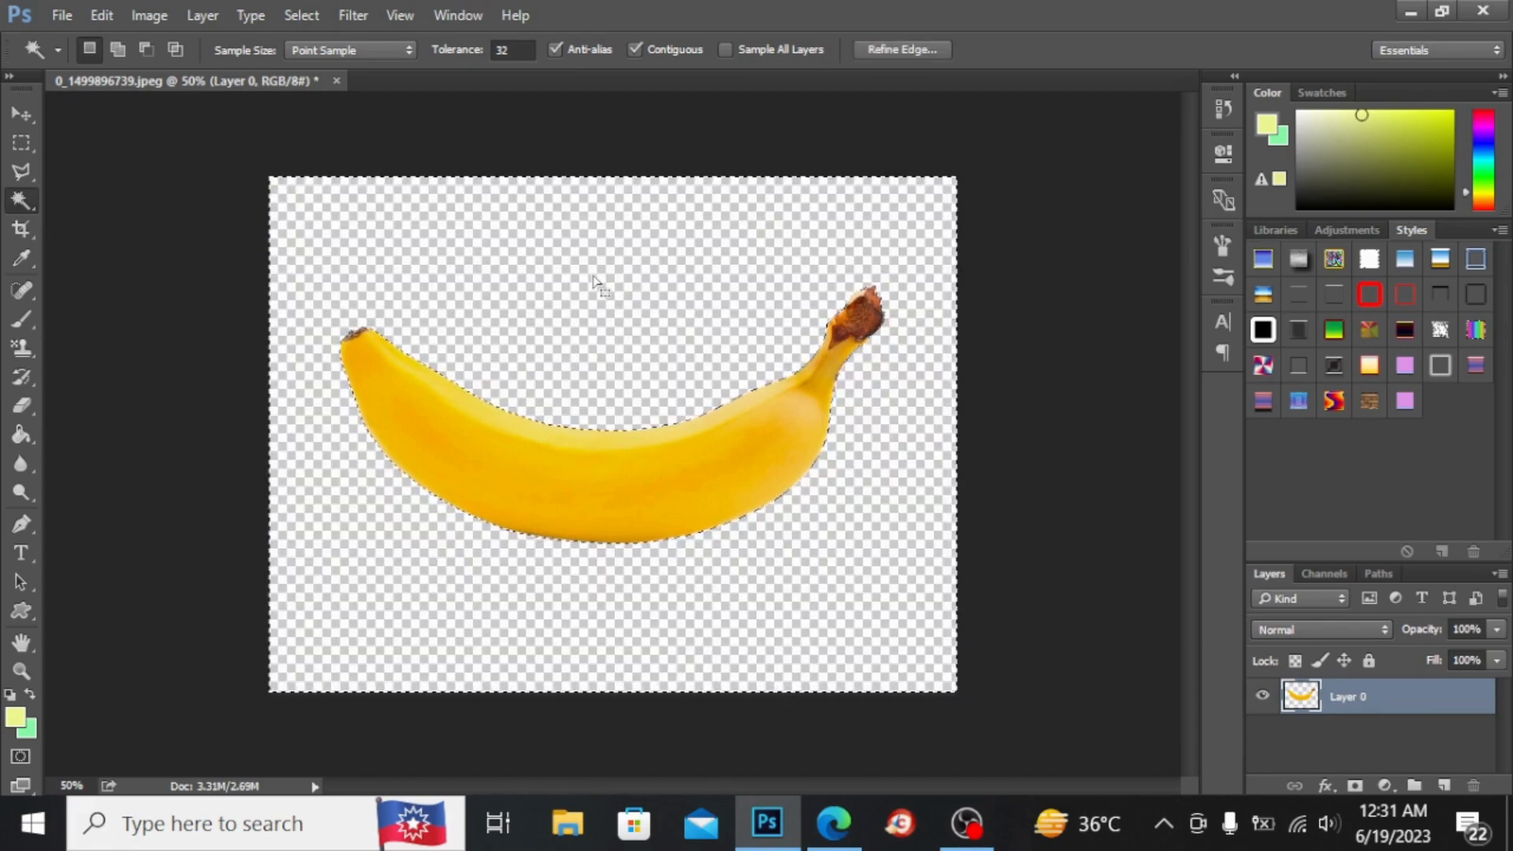
{"action": "key", "text": "ctrl+d"}
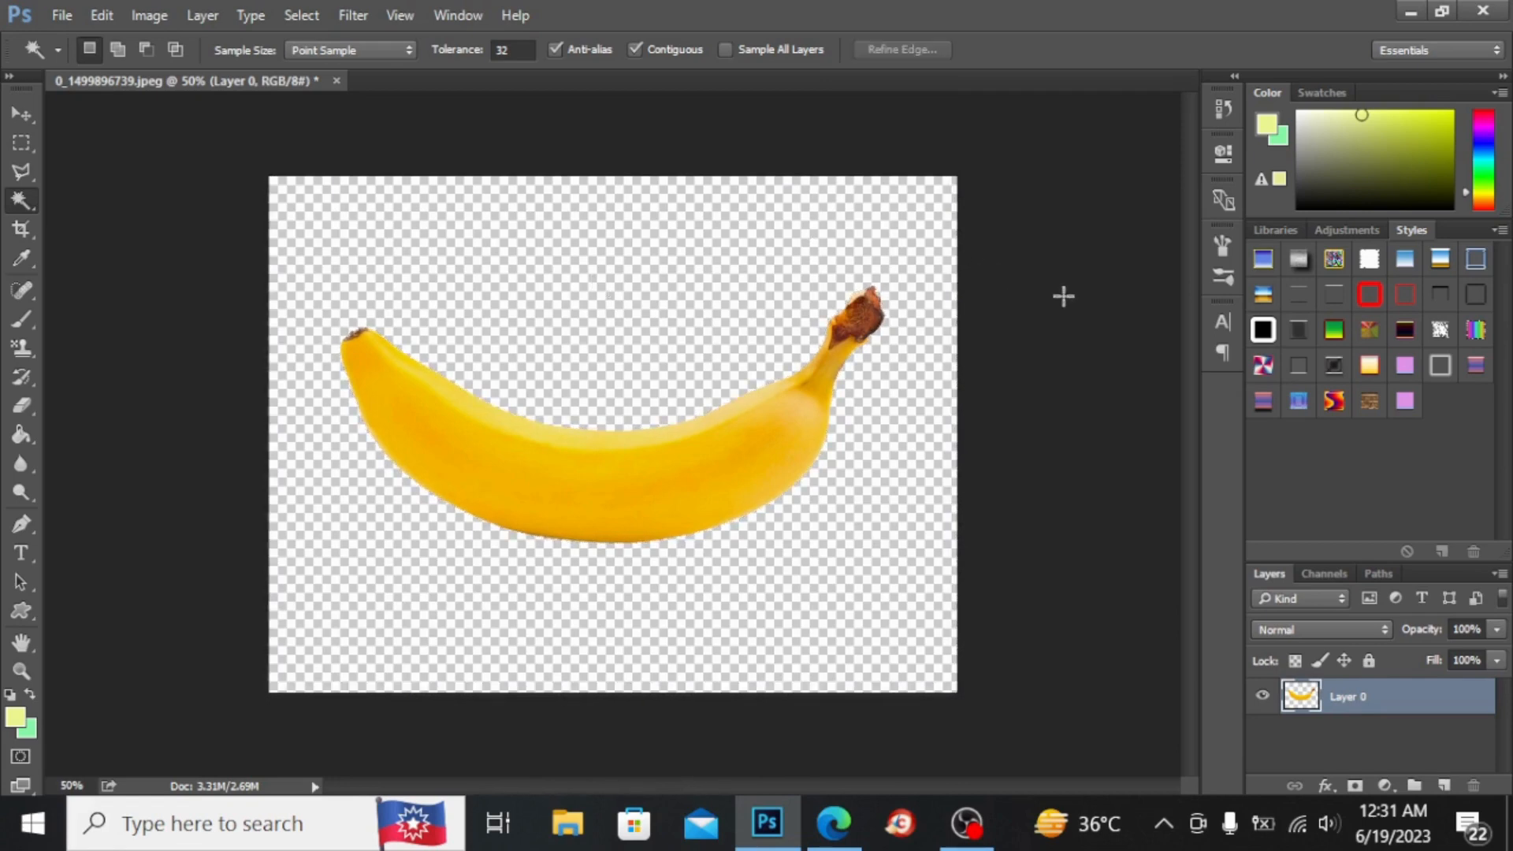
Step: Add a new layer above the banana and set the foreground colour to near-black #090908 for the Type tool
{"action": "left_click", "coordinate": [1444, 785]}
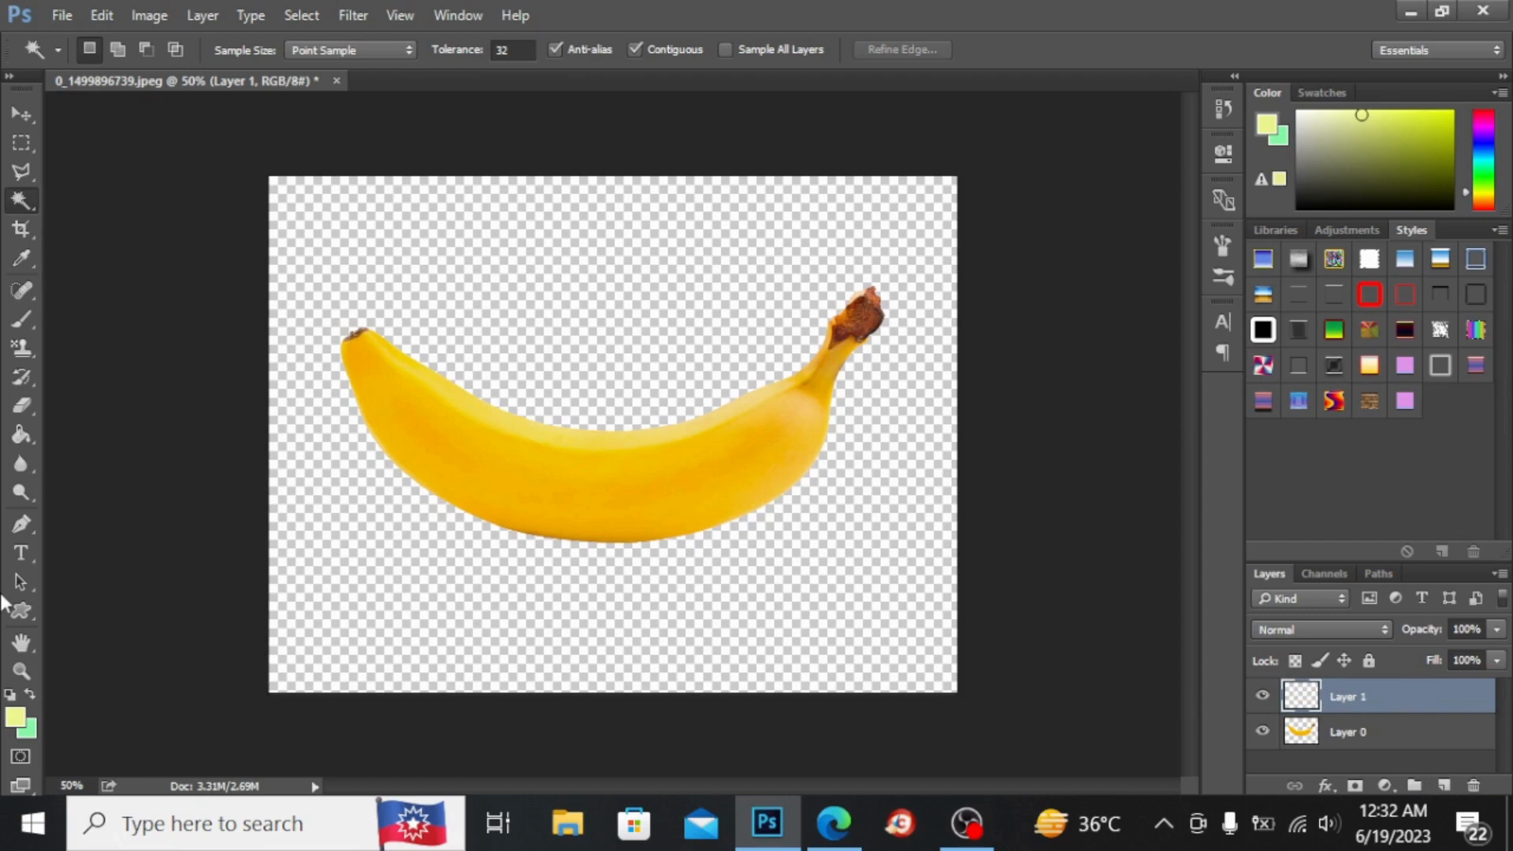
{"action": "left_click", "coordinate": [22, 554]}
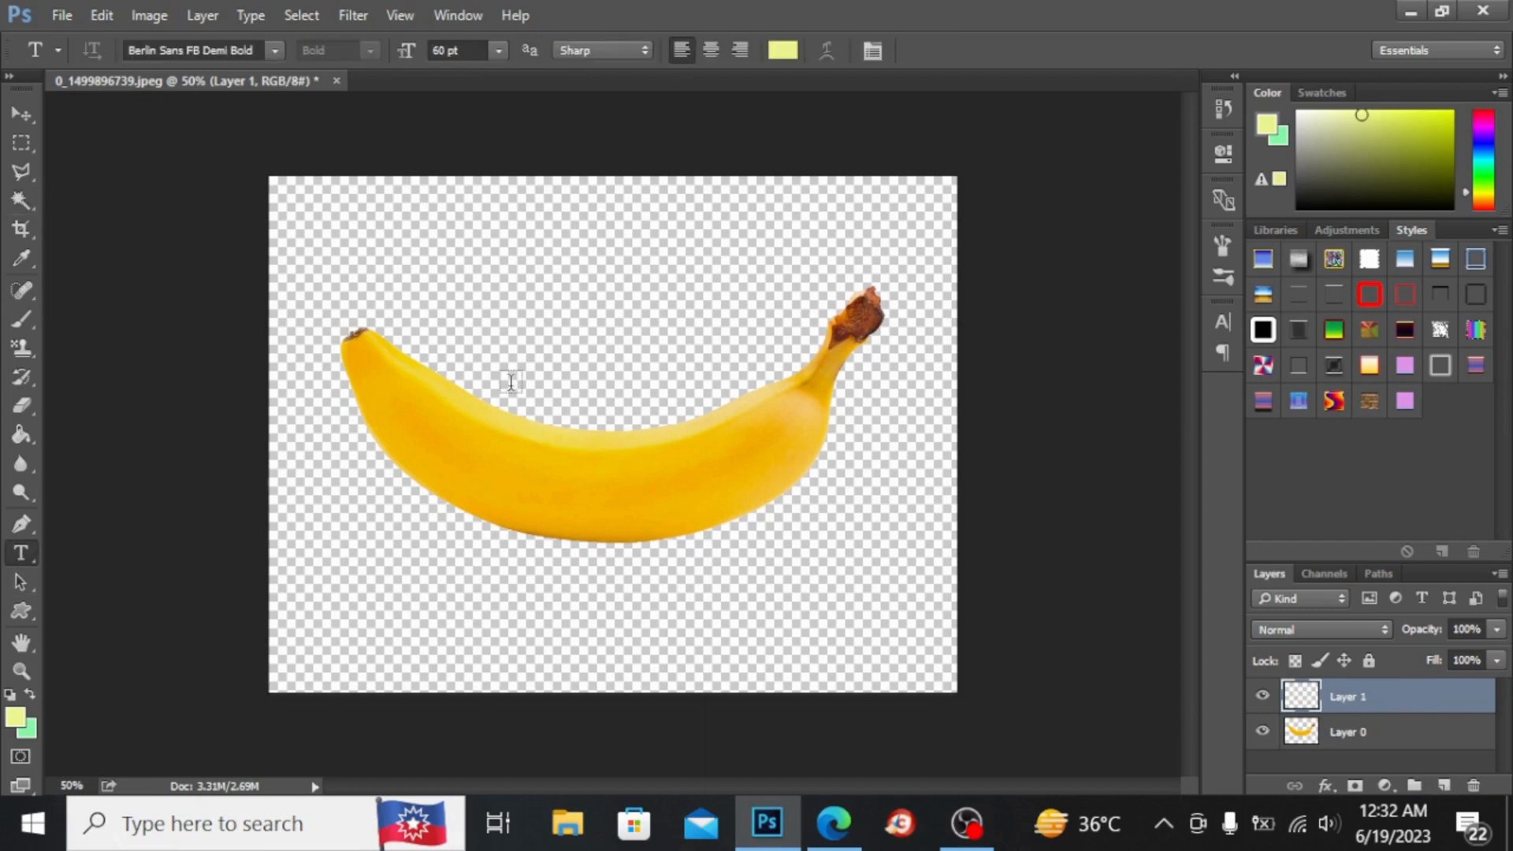
{"action": "left_click", "coordinate": [16, 717]}
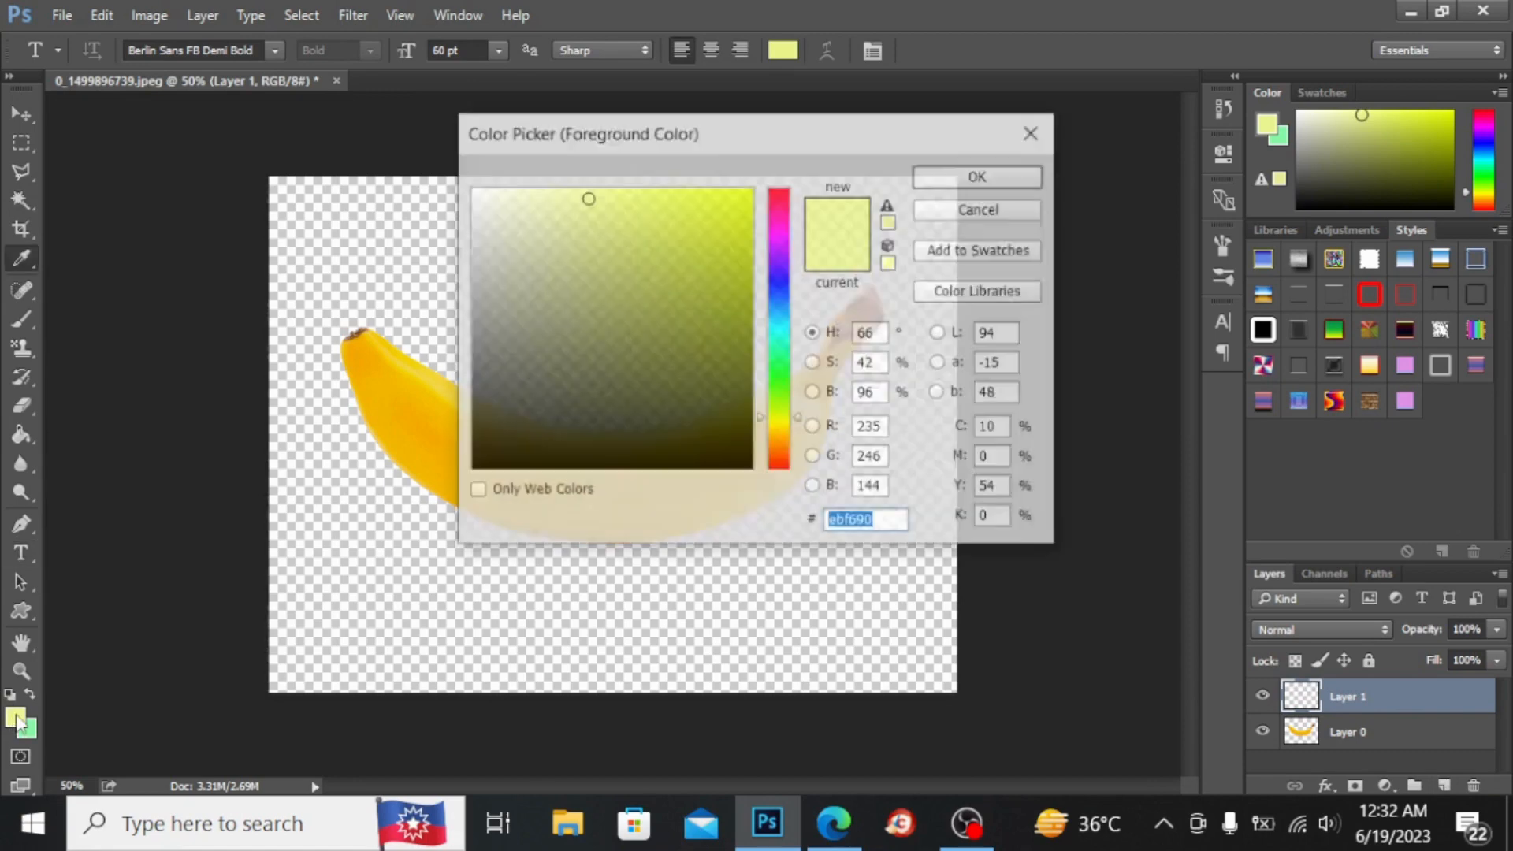
{"action": "left_click", "coordinate": [499, 460]}
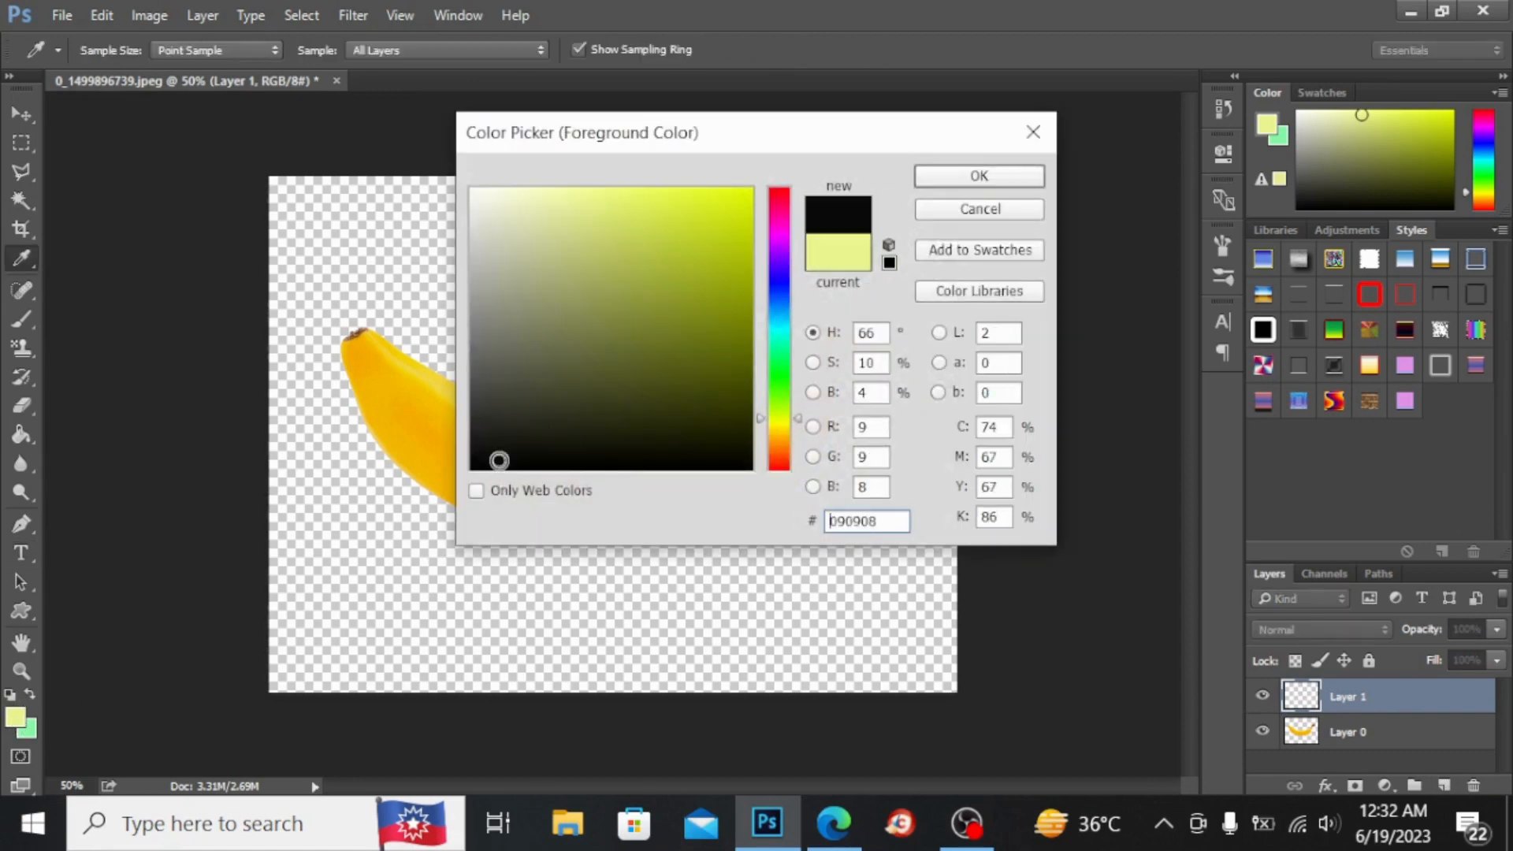
{"action": "left_click", "coordinate": [979, 175]}
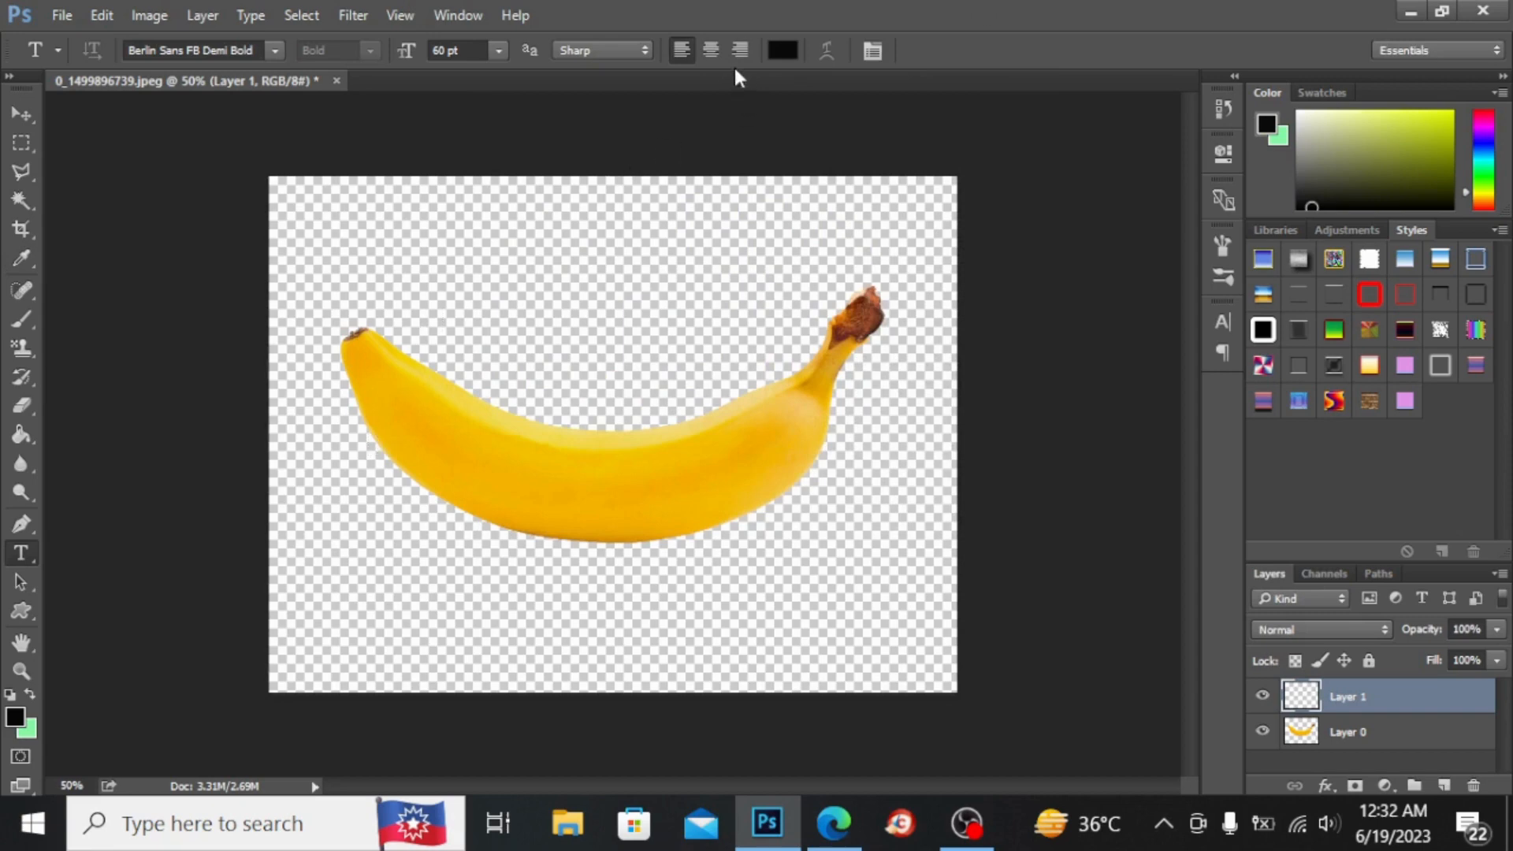
Step: Add the text "BANANA" starting over the banana's left end and commit it
{"action": "left_click", "coordinate": [387, 378]}
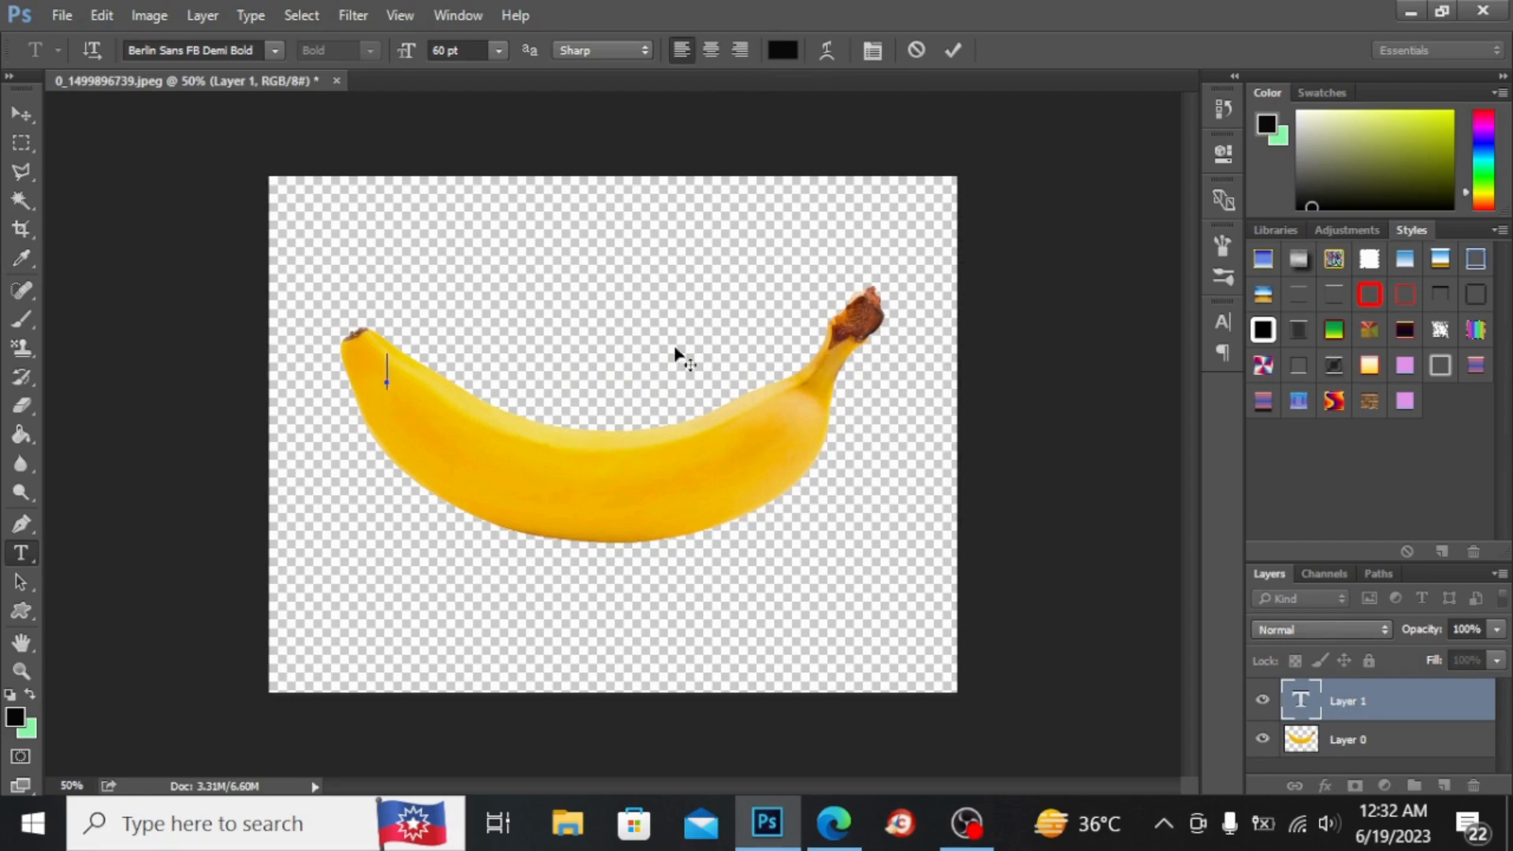
{"action": "type", "text": "BAN"}
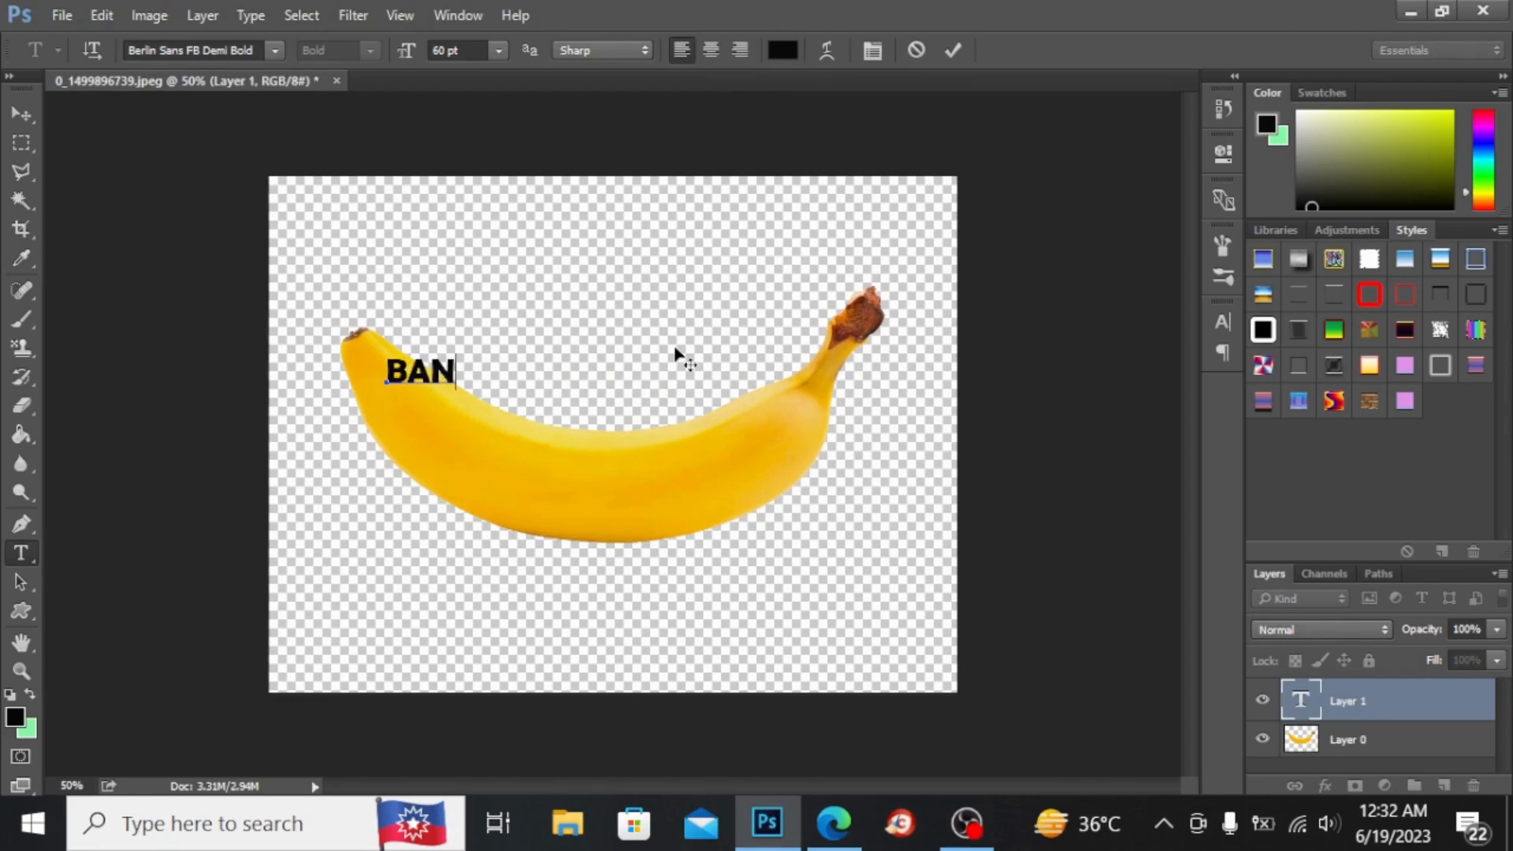
{"action": "key", "text": "BackSpace"}
{"action": "type", "text": "NANA"}
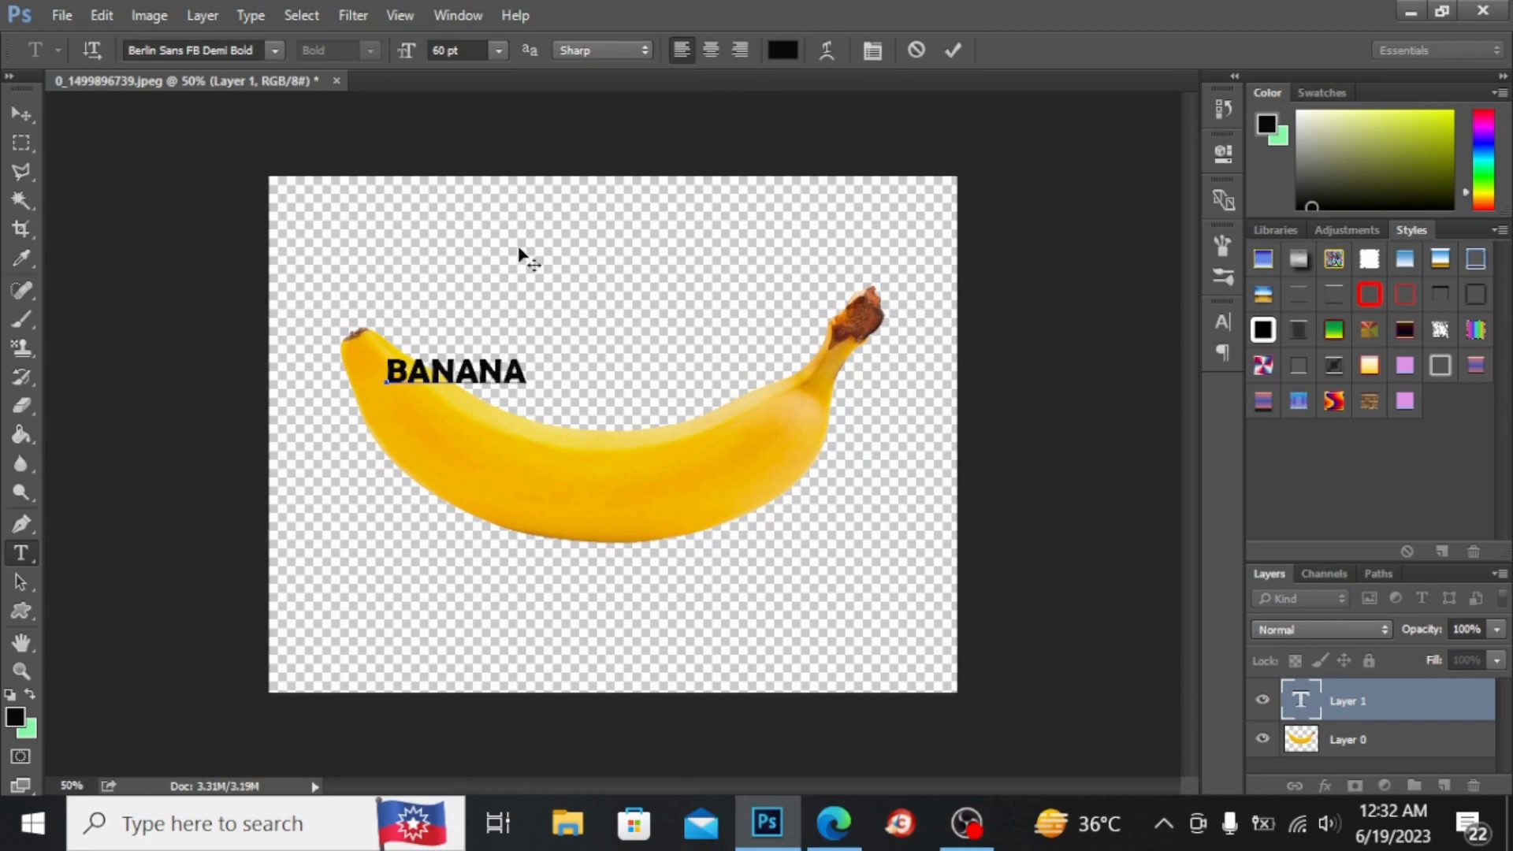
{"action": "key", "text": "ctrl+Return"}
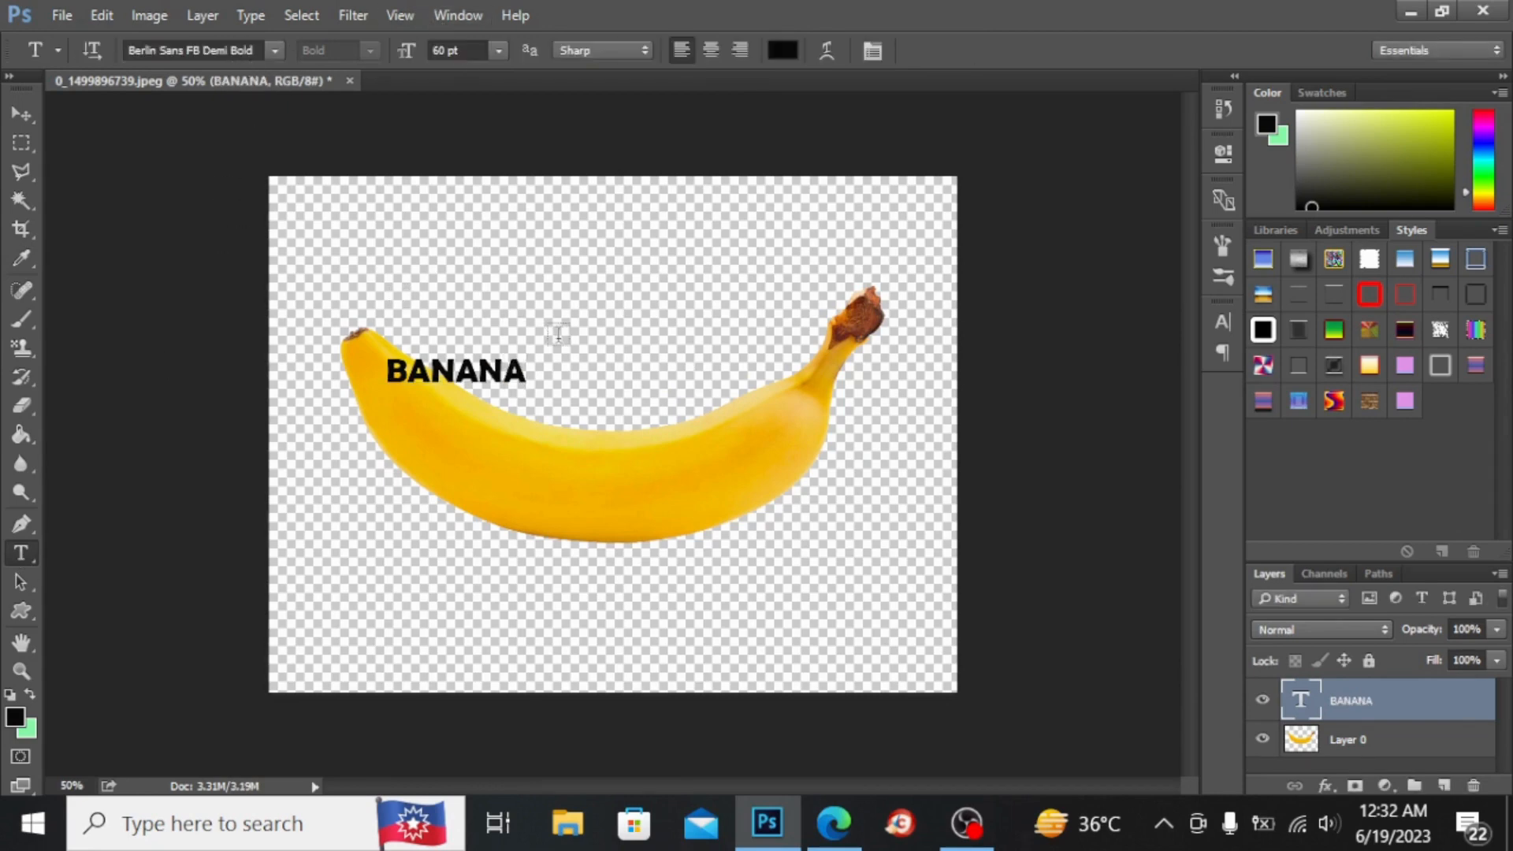
Step: Change the font of the BANANA text to Arial Black
{"action": "double_click", "coordinate": [516, 371]}
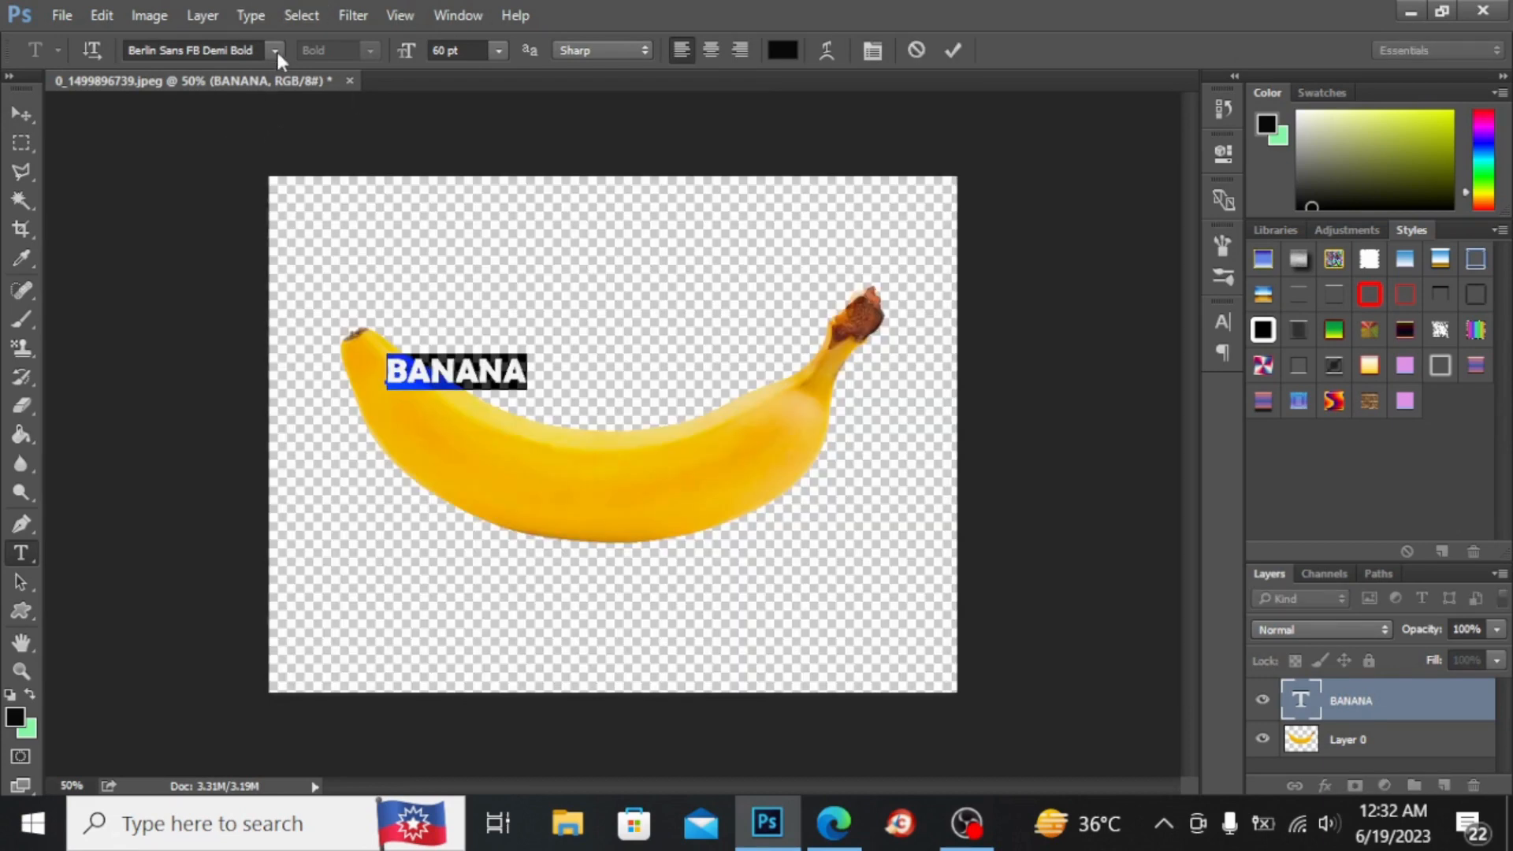
{"action": "left_click", "coordinate": [276, 50]}
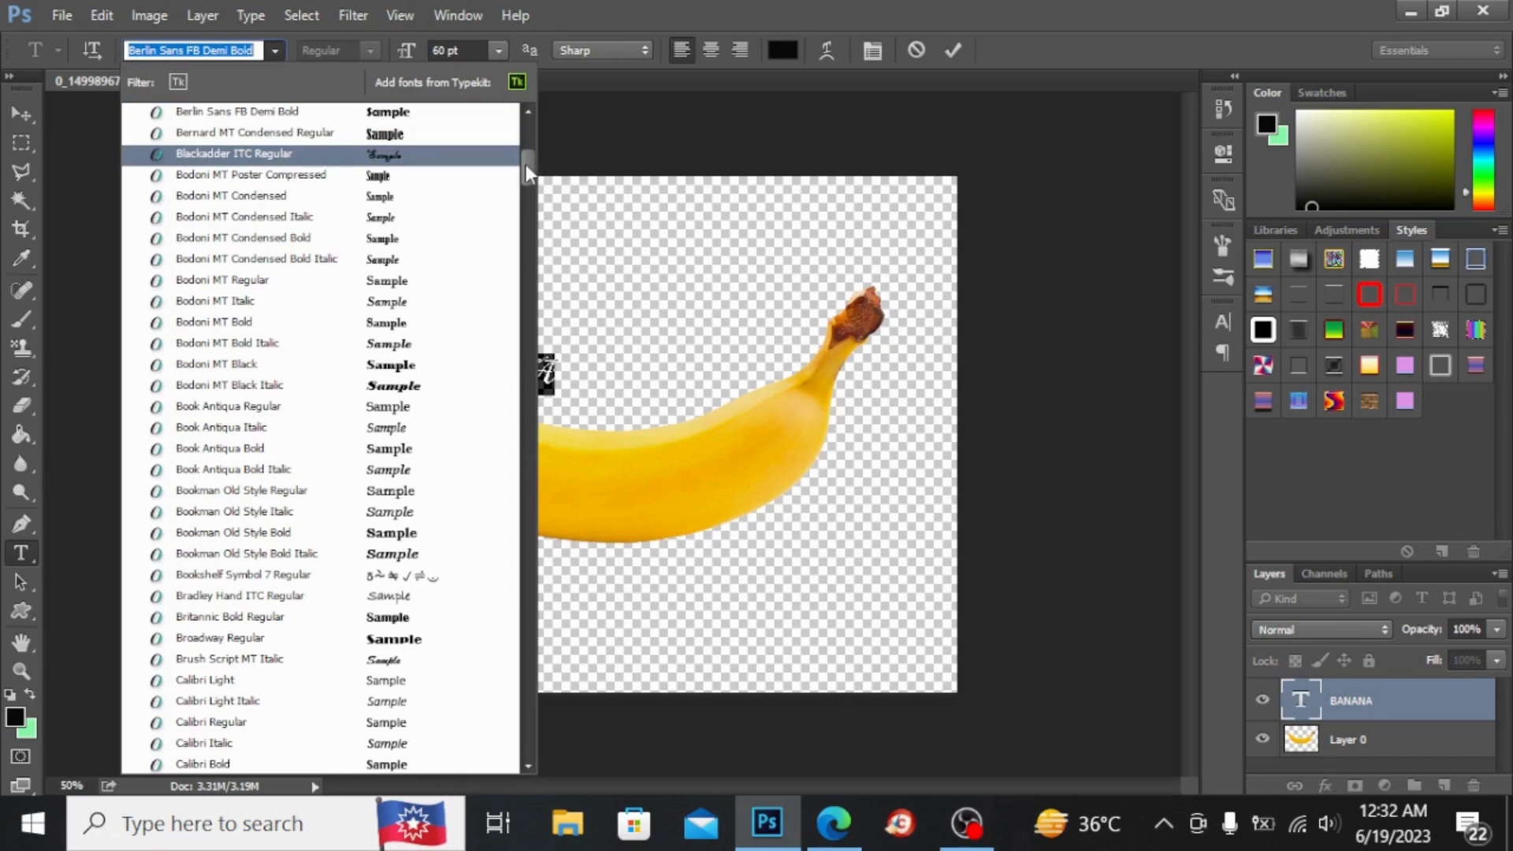
{"action": "left_click_drag", "start_coordinate": [525, 164], "coordinate": [526, 131]}
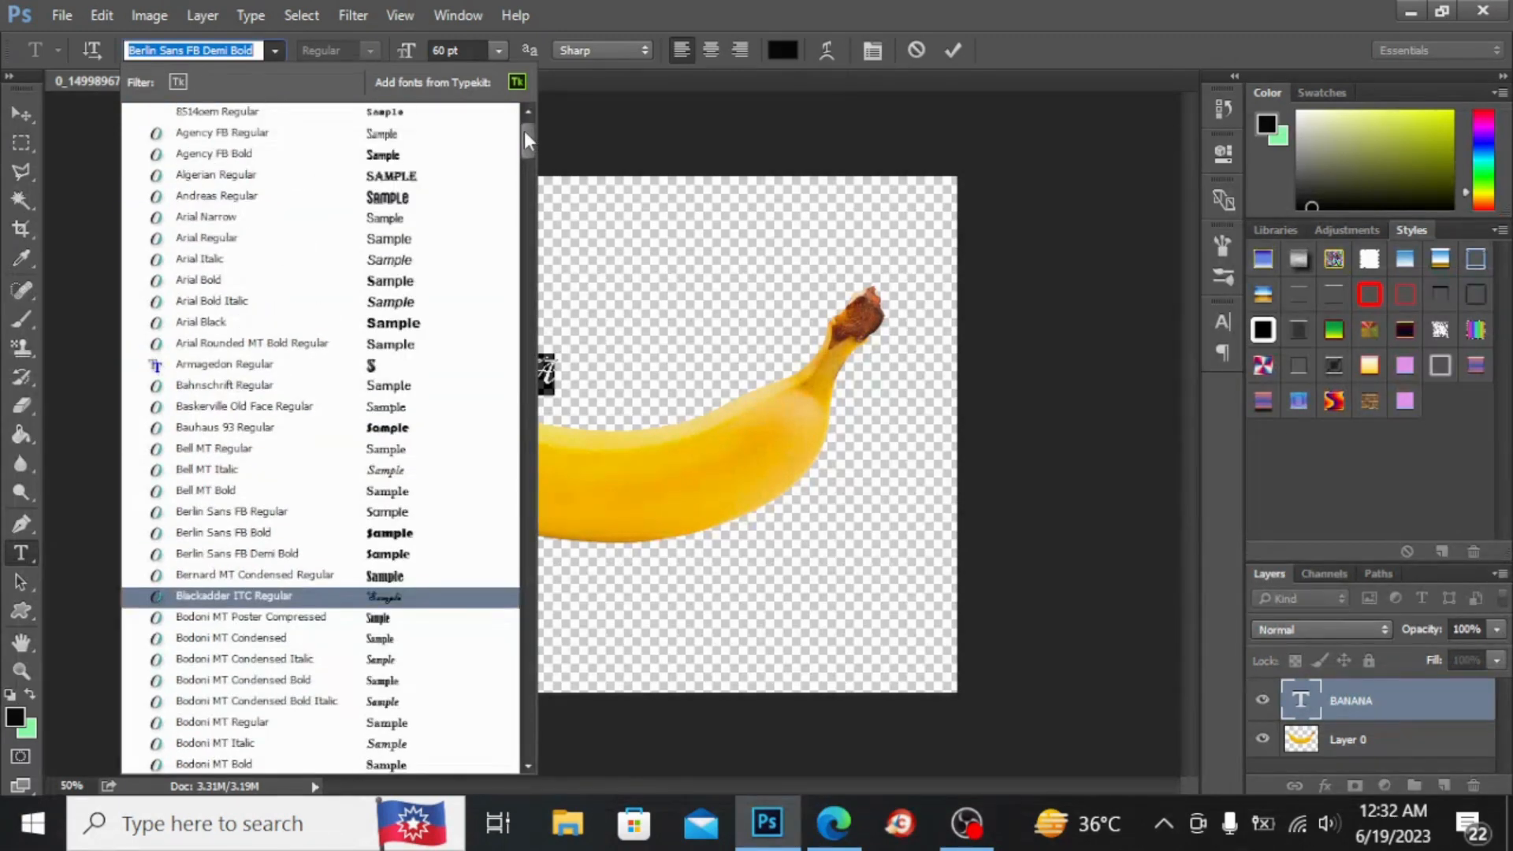
{"action": "left_click", "coordinate": [416, 327]}
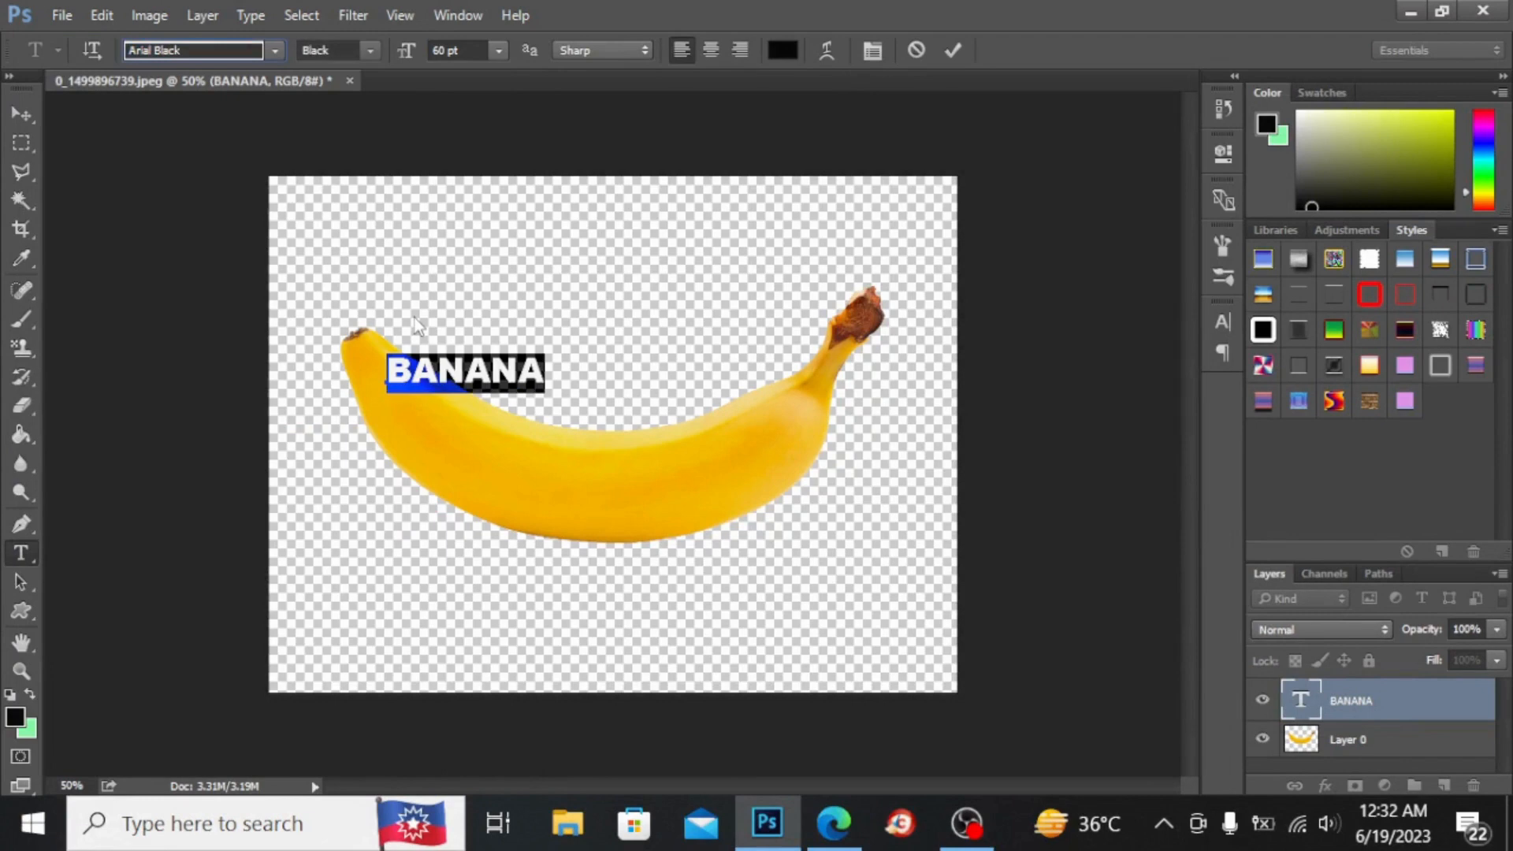
Step: Scale the BANANA text up proportionally to about 318% and move it down over the middle of the banana
{"action": "left_click", "coordinate": [17, 112]}
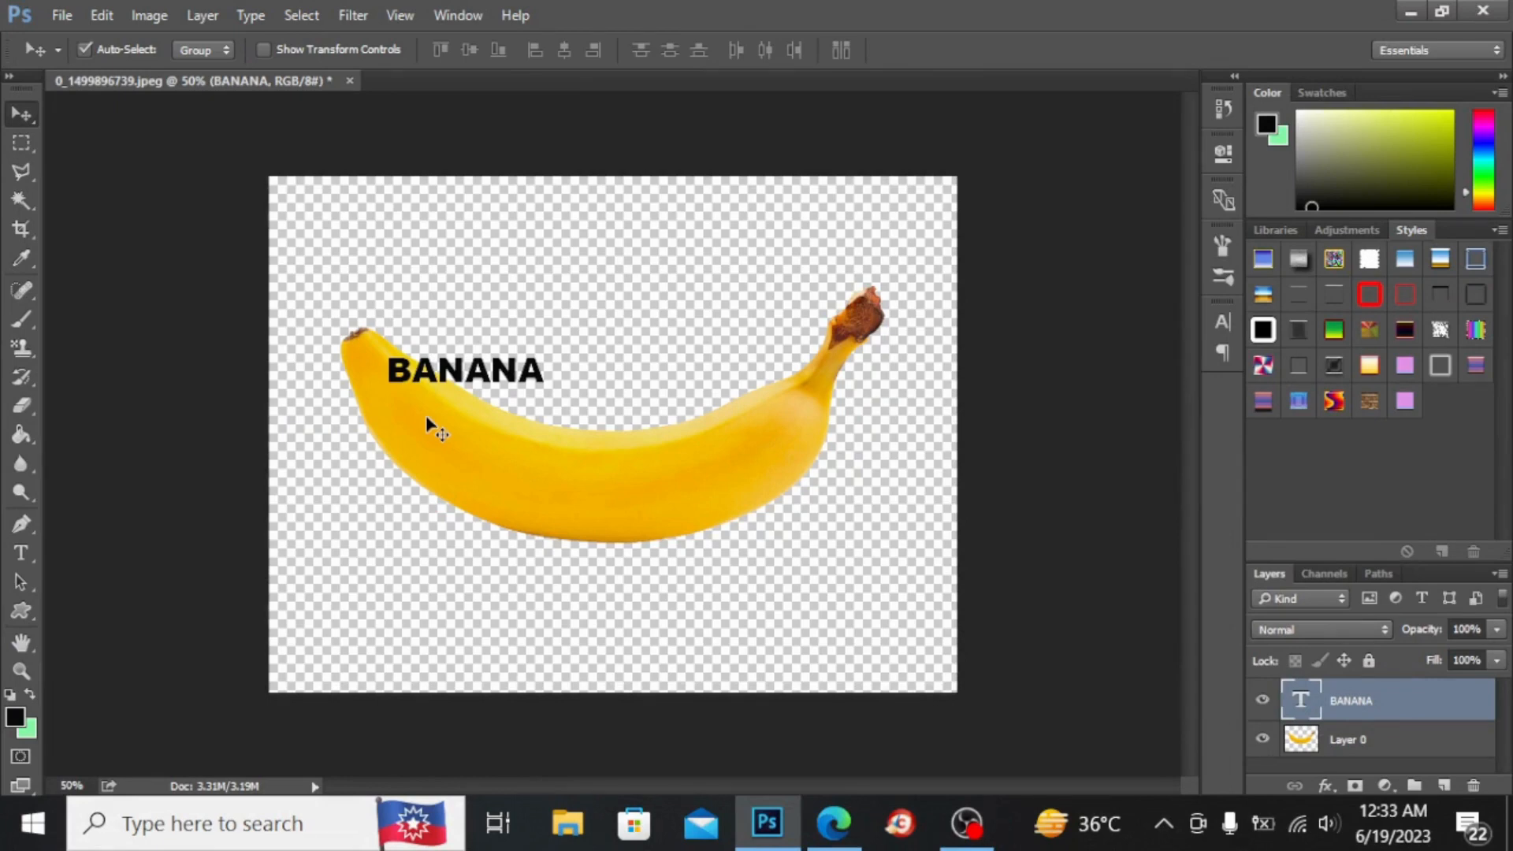
{"action": "key", "text": "ctrl"}
{"action": "key", "text": "ctrl+t"}
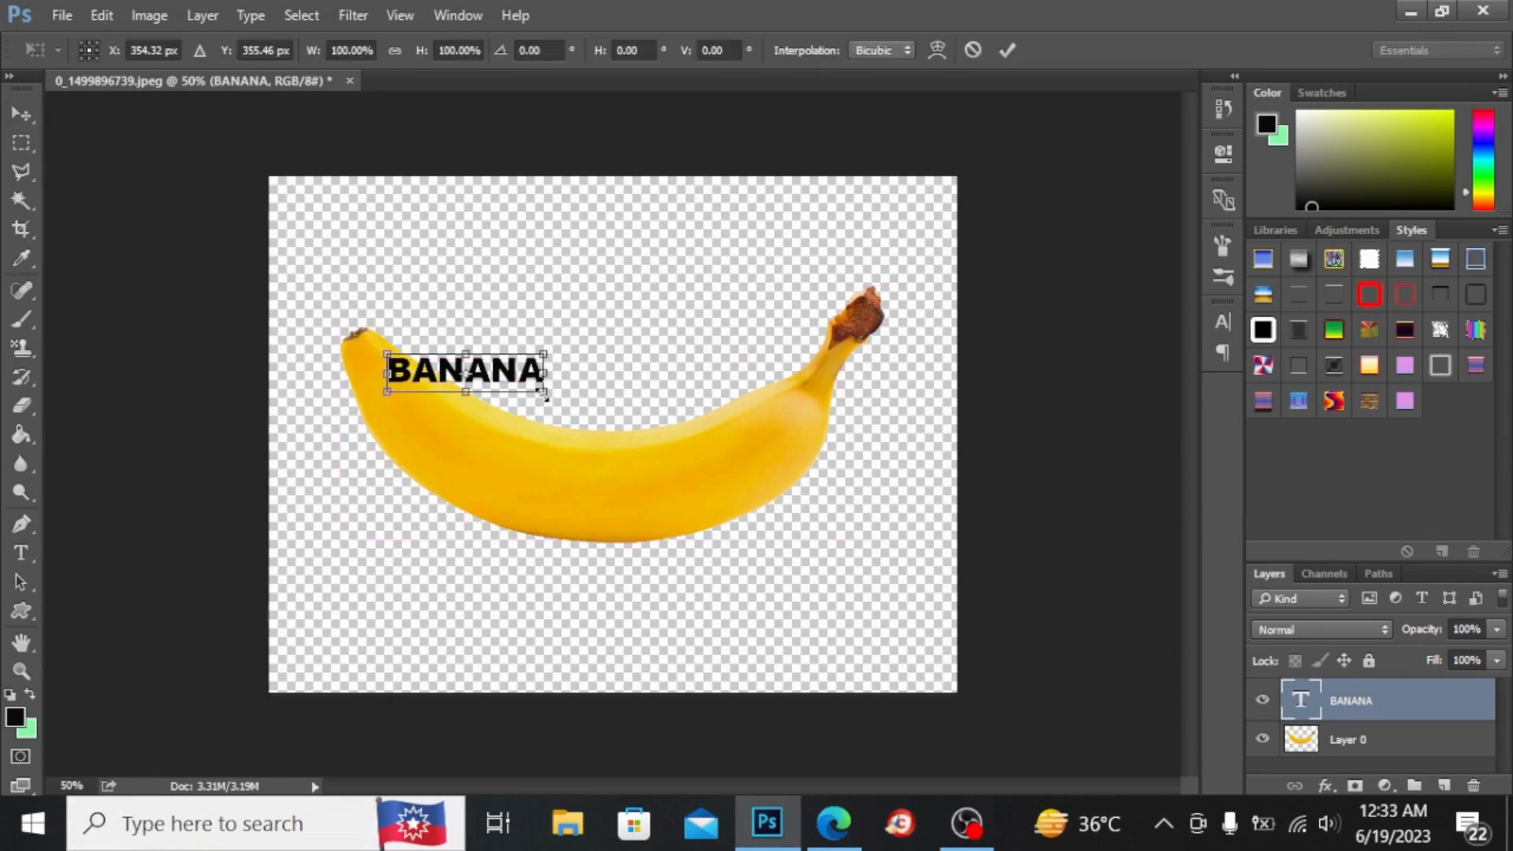
{"action": "left_click_drag", "start_coordinate": [542, 393], "coordinate": [856, 595]}
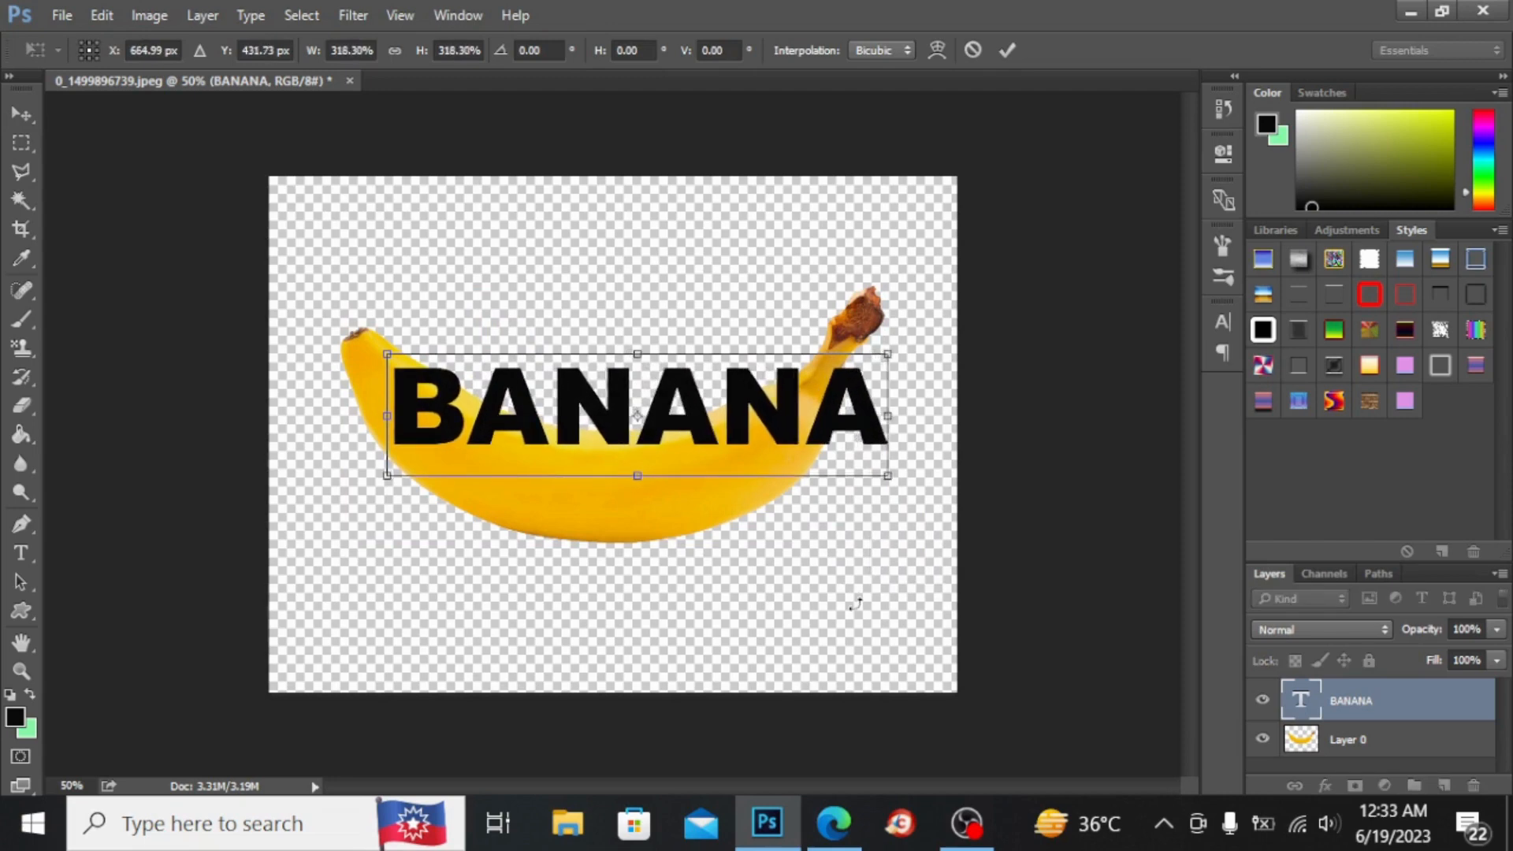
{"action": "left_click_drag", "start_coordinate": [796, 421], "coordinate": [769, 473]}
{"action": "key", "text": "Return"}
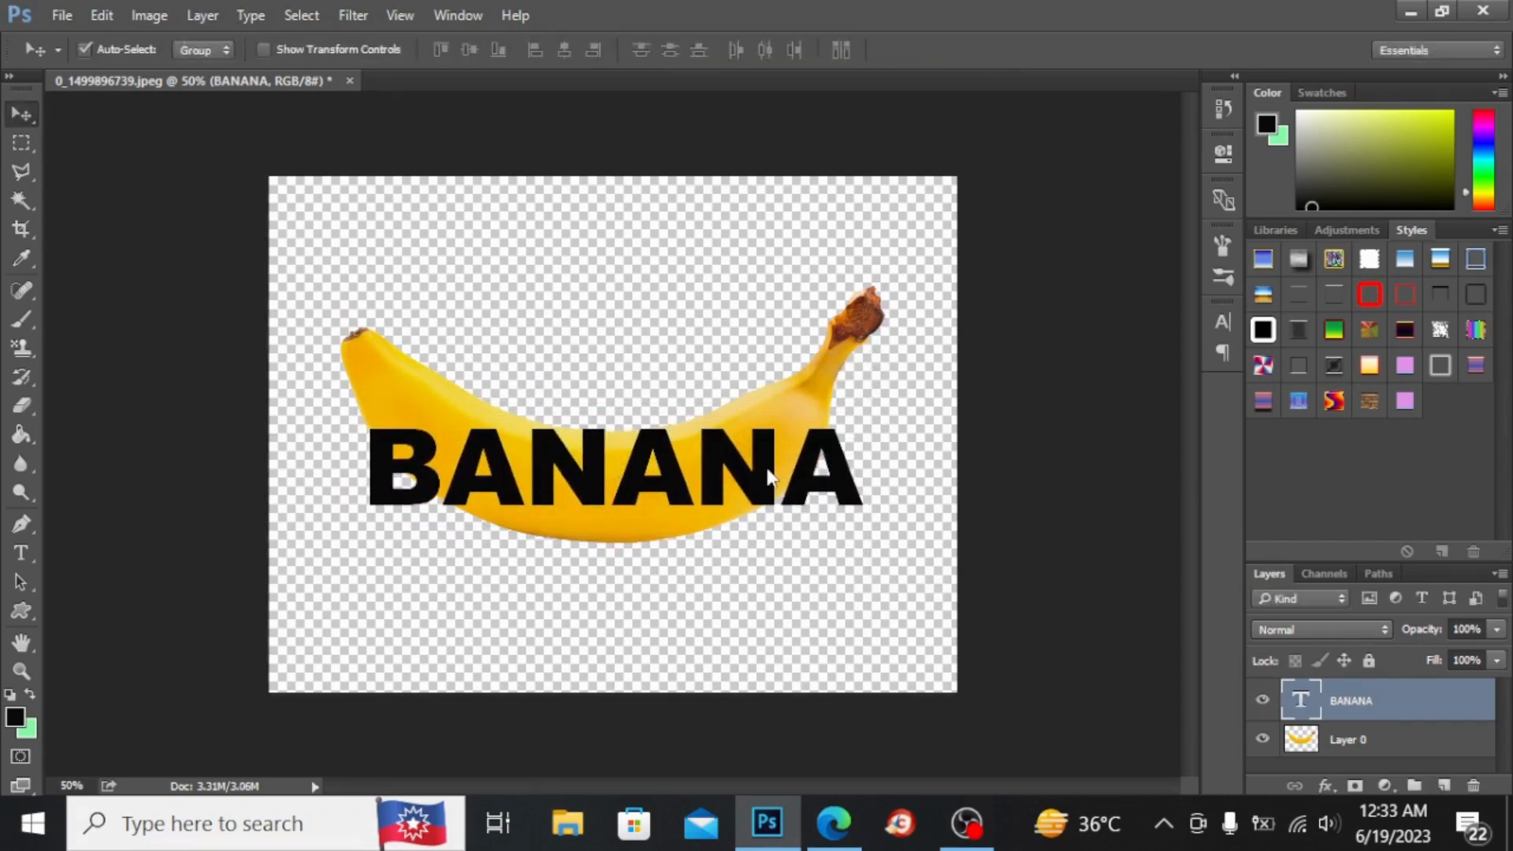
Step: Convert the BANANA text layer to a smart object
{"action": "right_click", "coordinate": [1337, 717]}
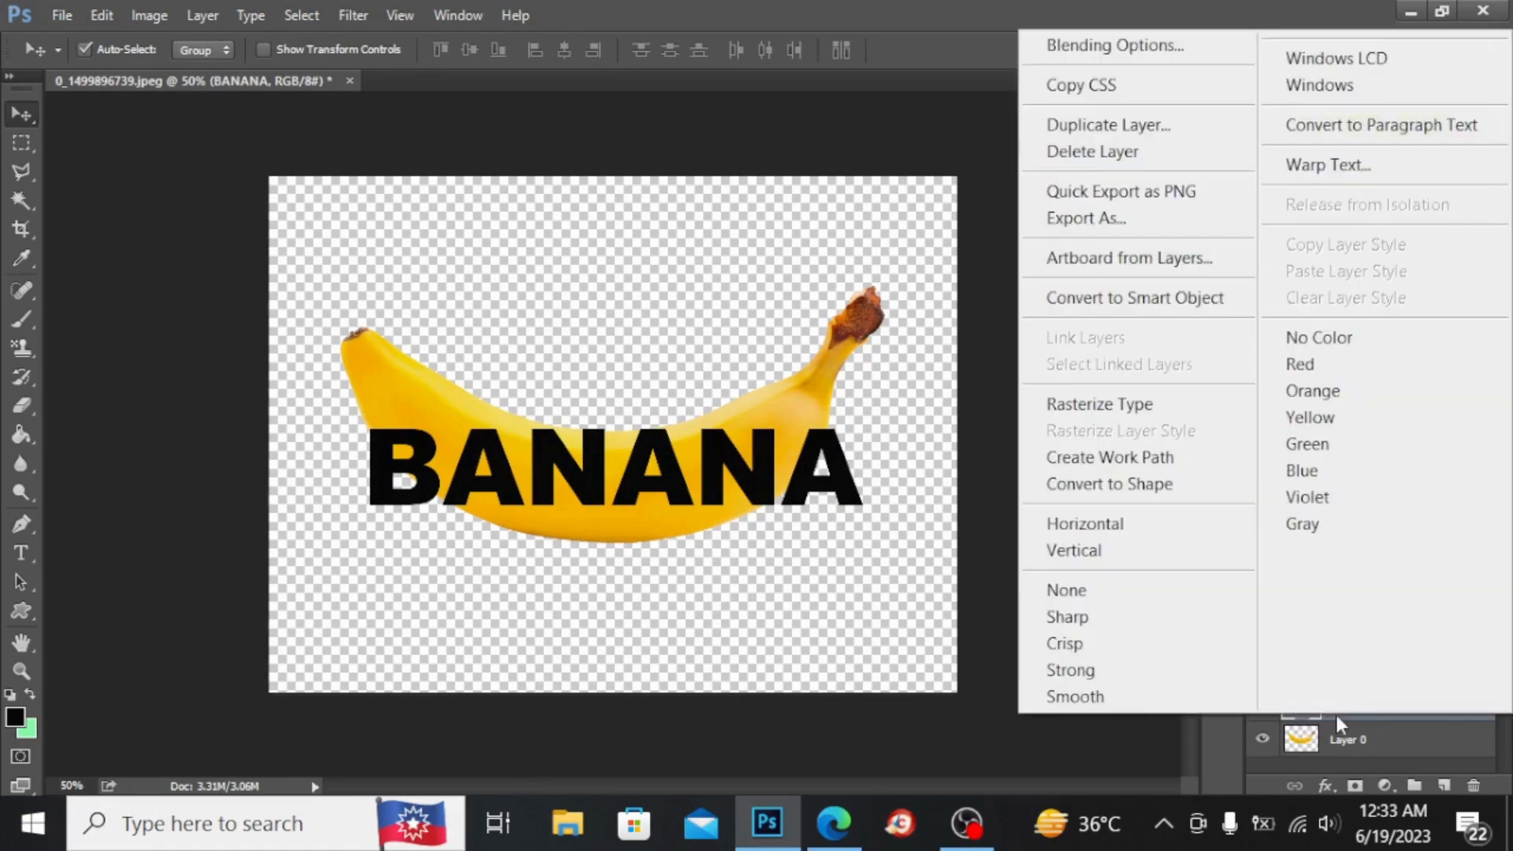
{"action": "left_click", "coordinate": [1119, 306]}
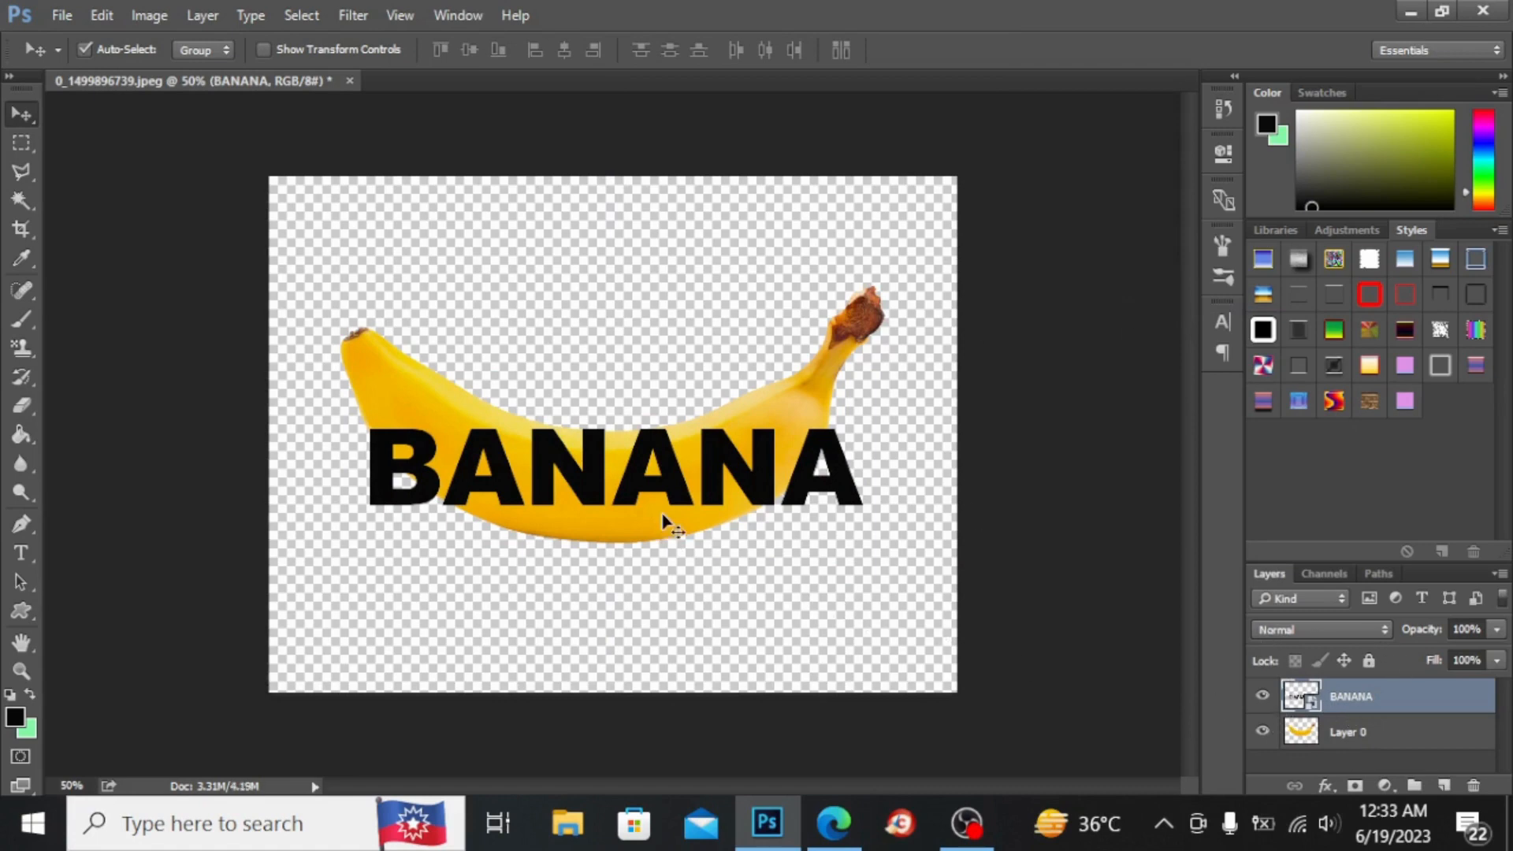
Step: Warp the BANANA layer so the text's upper edge curves along the banana's upper outline
{"action": "key", "text": "ctrl+t"}
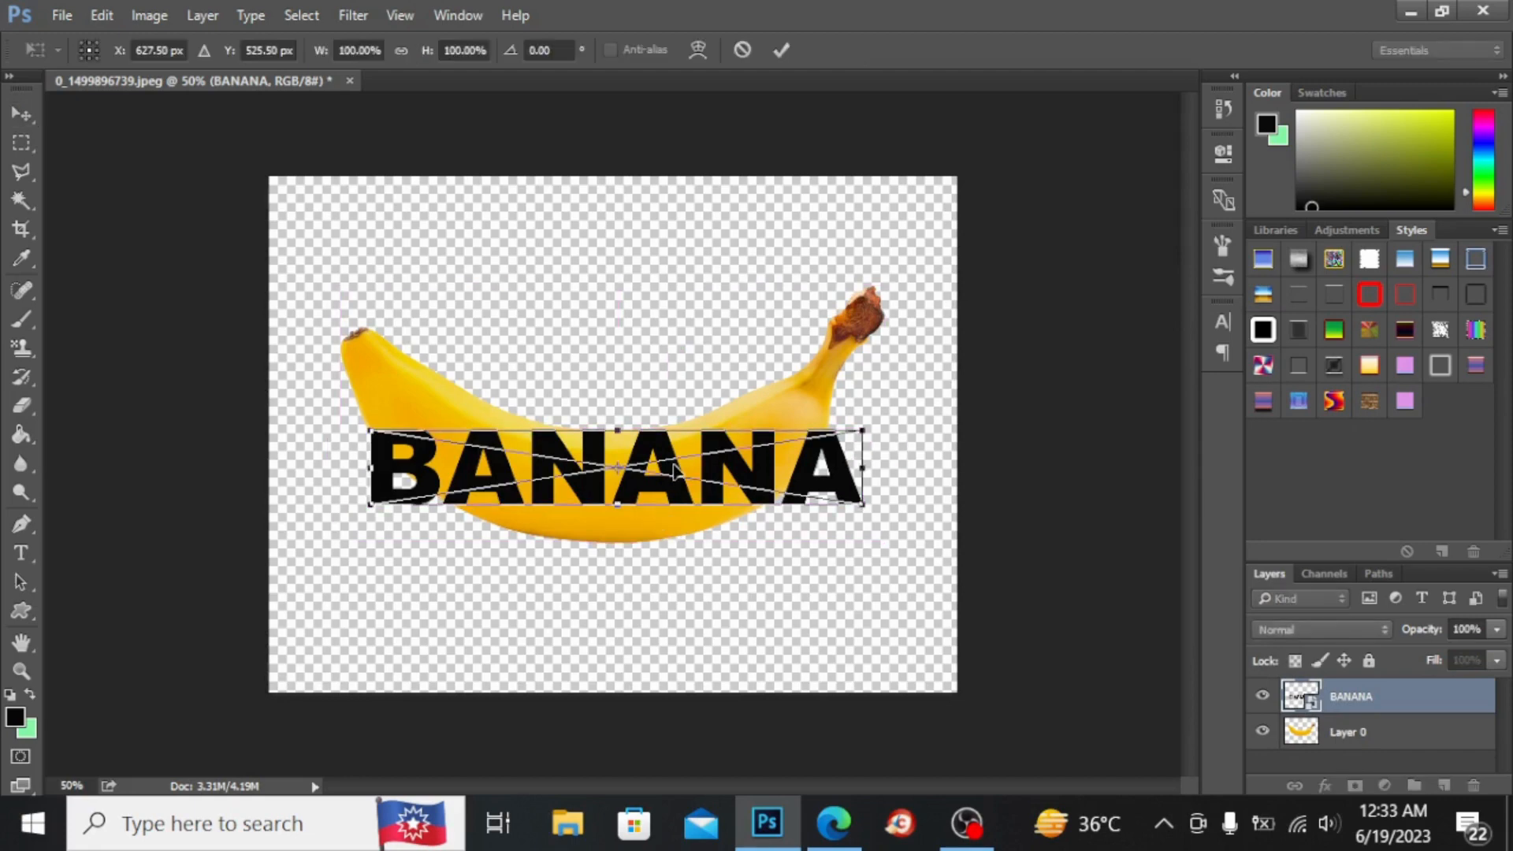
{"action": "right_click", "coordinate": [674, 470]}
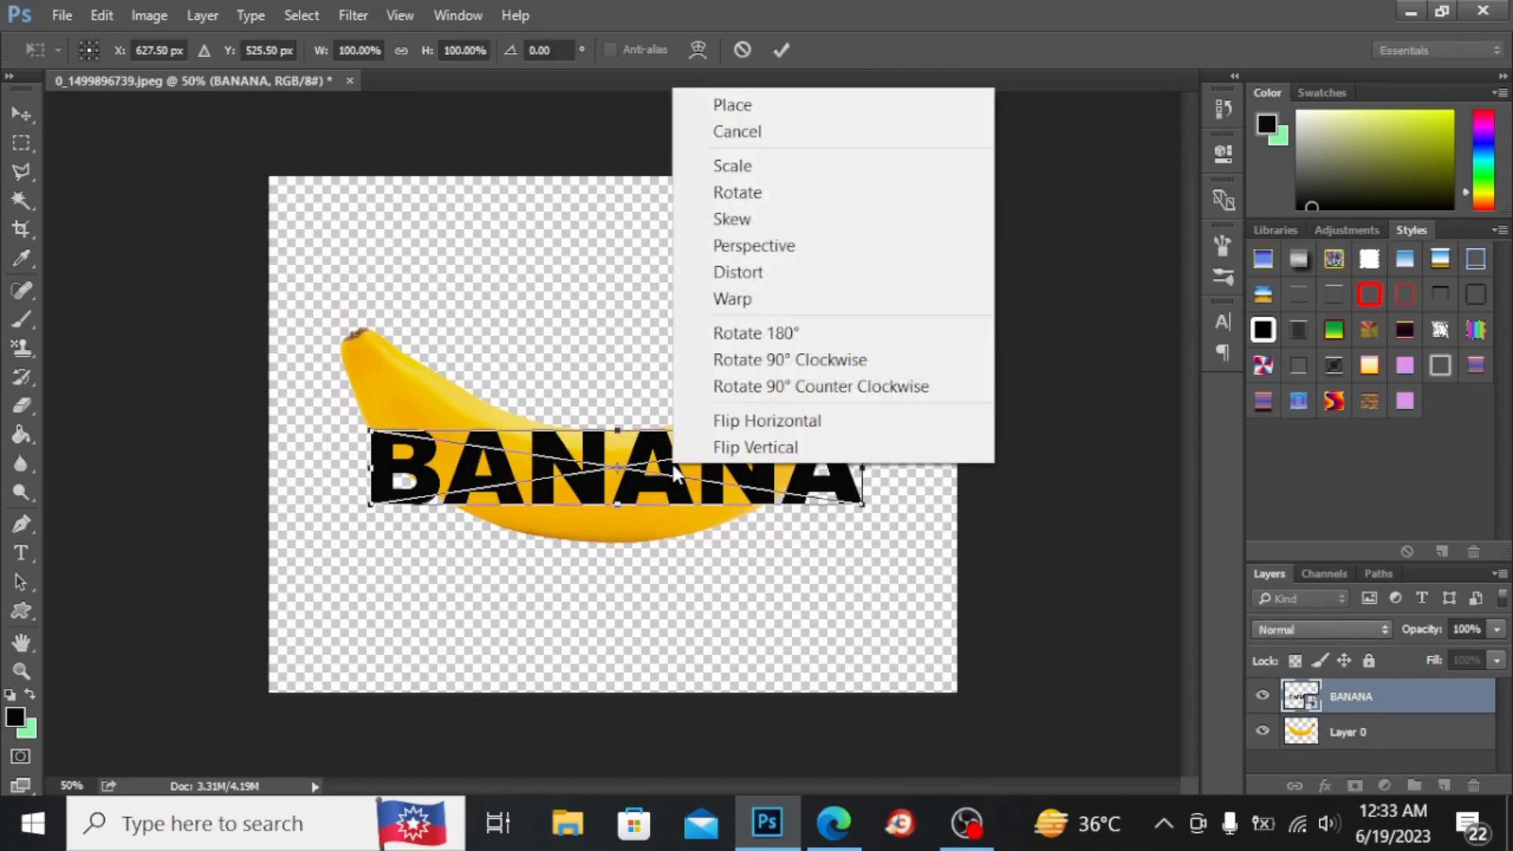
{"action": "left_click", "coordinate": [724, 301]}
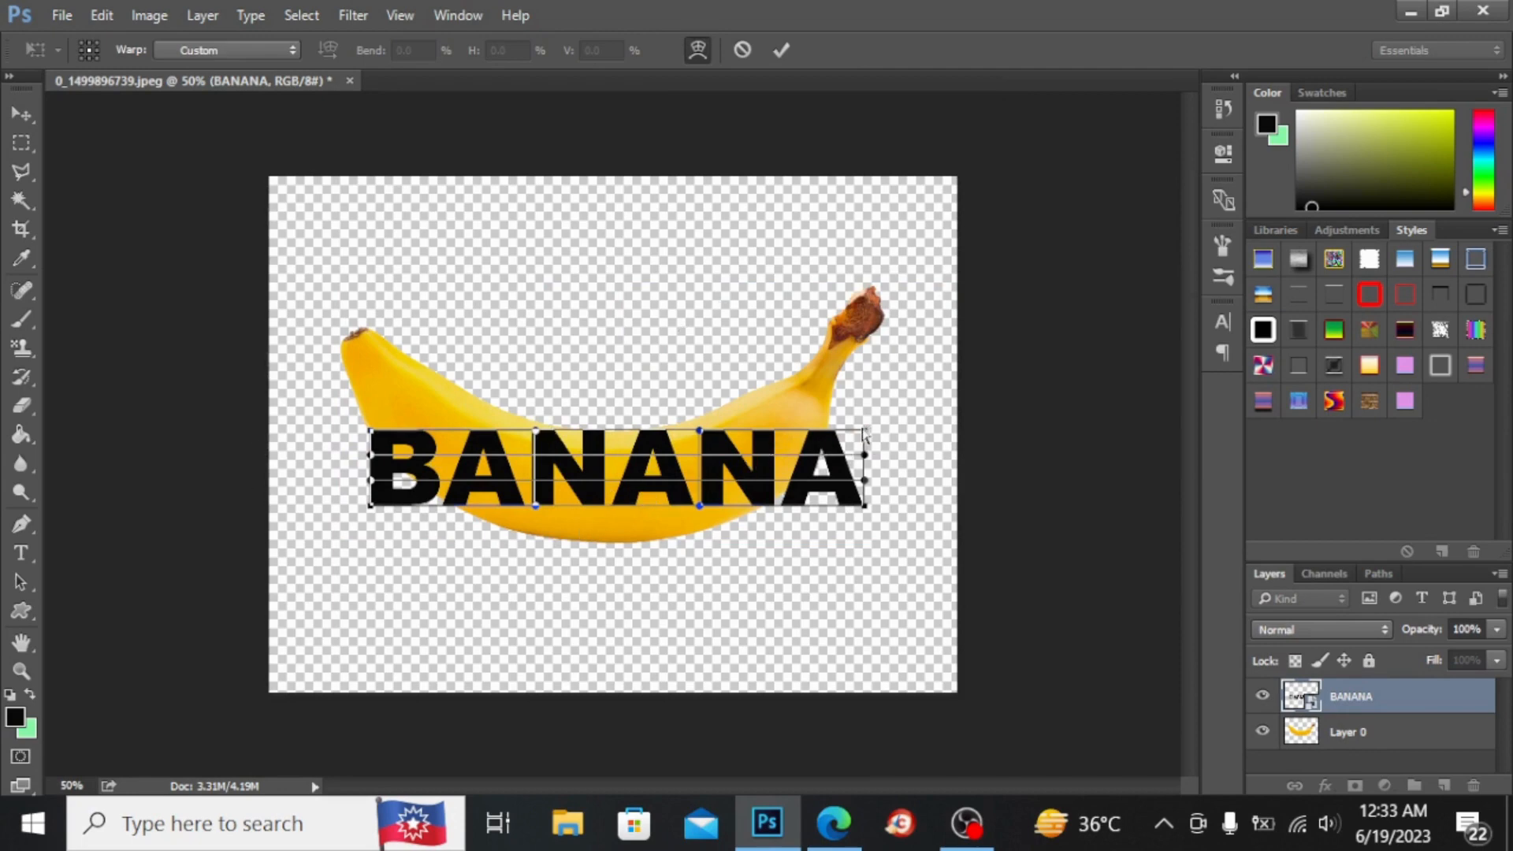
{"action": "left_click_drag", "start_coordinate": [865, 434], "coordinate": [812, 374]}
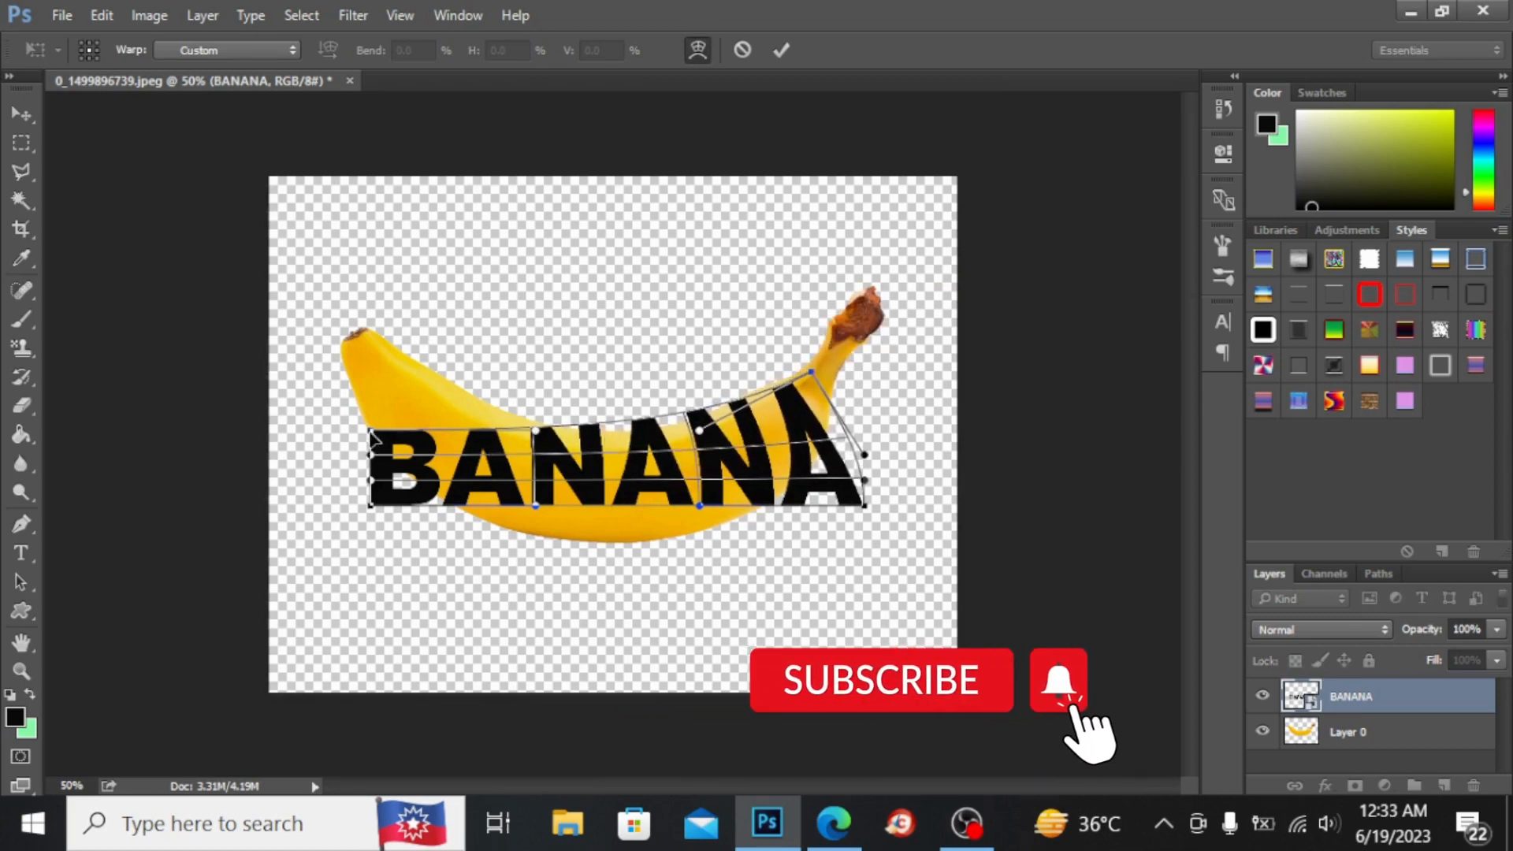
{"action": "left_click_drag", "start_coordinate": [375, 435], "coordinate": [391, 352]}
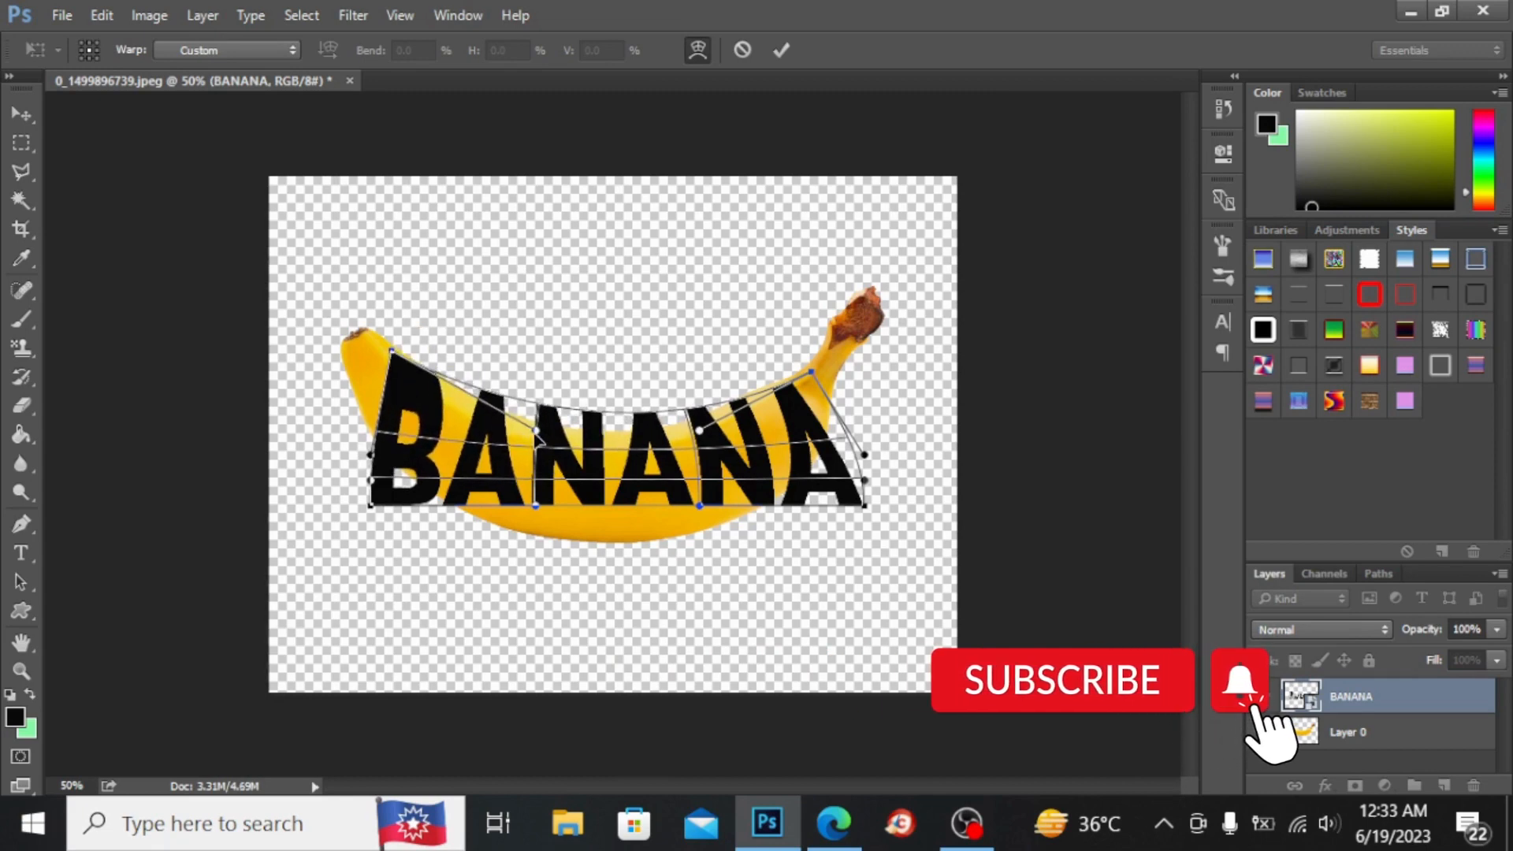
{"action": "left_click_drag", "start_coordinate": [536, 430], "coordinate": [536, 458]}
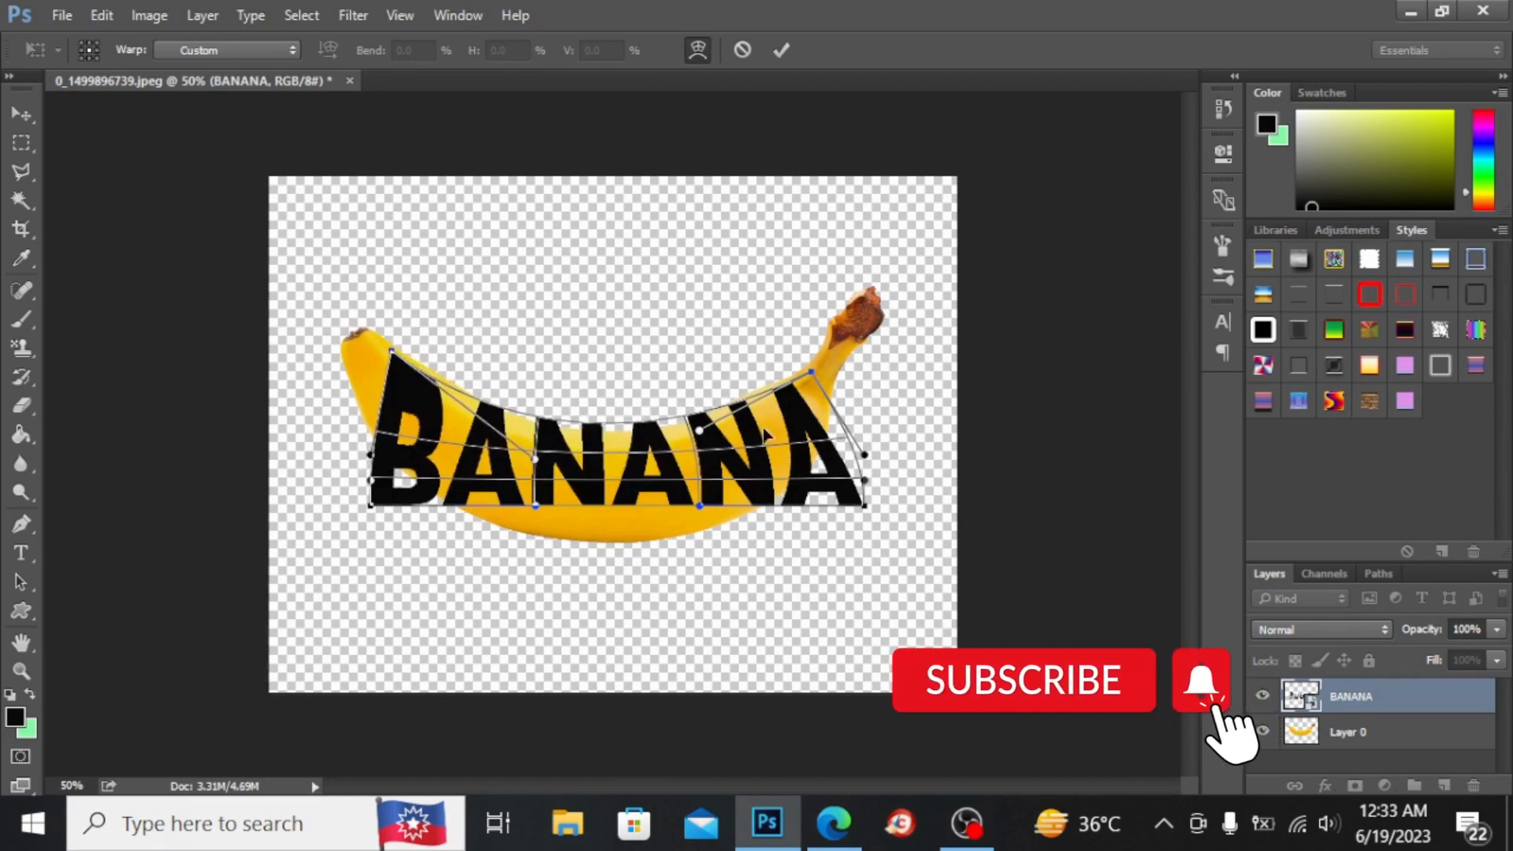
{"action": "left_click_drag", "start_coordinate": [699, 430], "coordinate": [700, 443]}
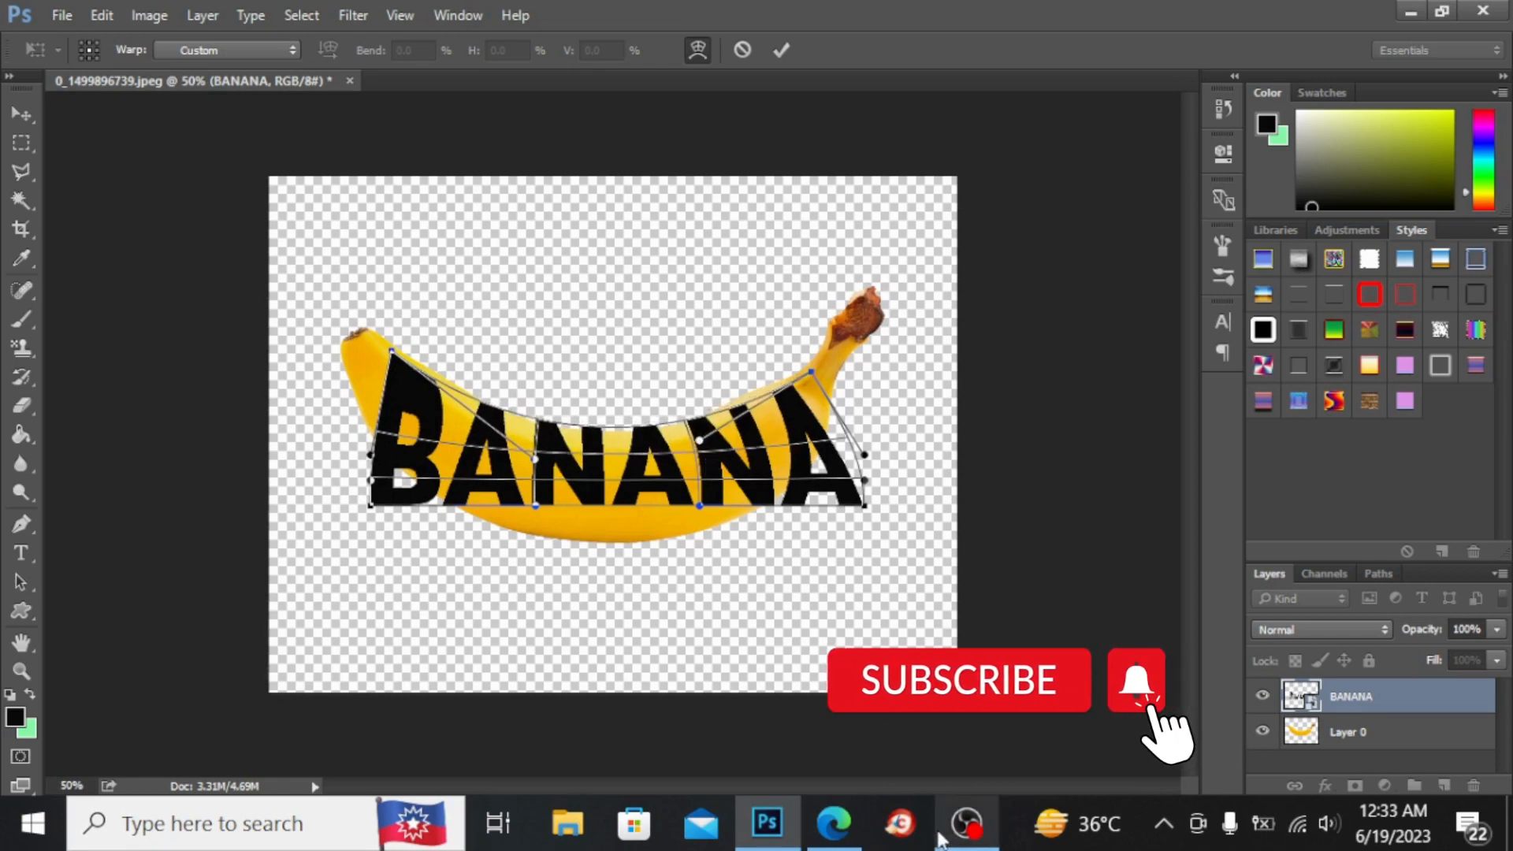
Step: Warp the BANANA text's lower edge and both ends to follow the banana's outline, and apply the warp
{"action": "left_click_drag", "start_coordinate": [699, 508], "coordinate": [701, 555]}
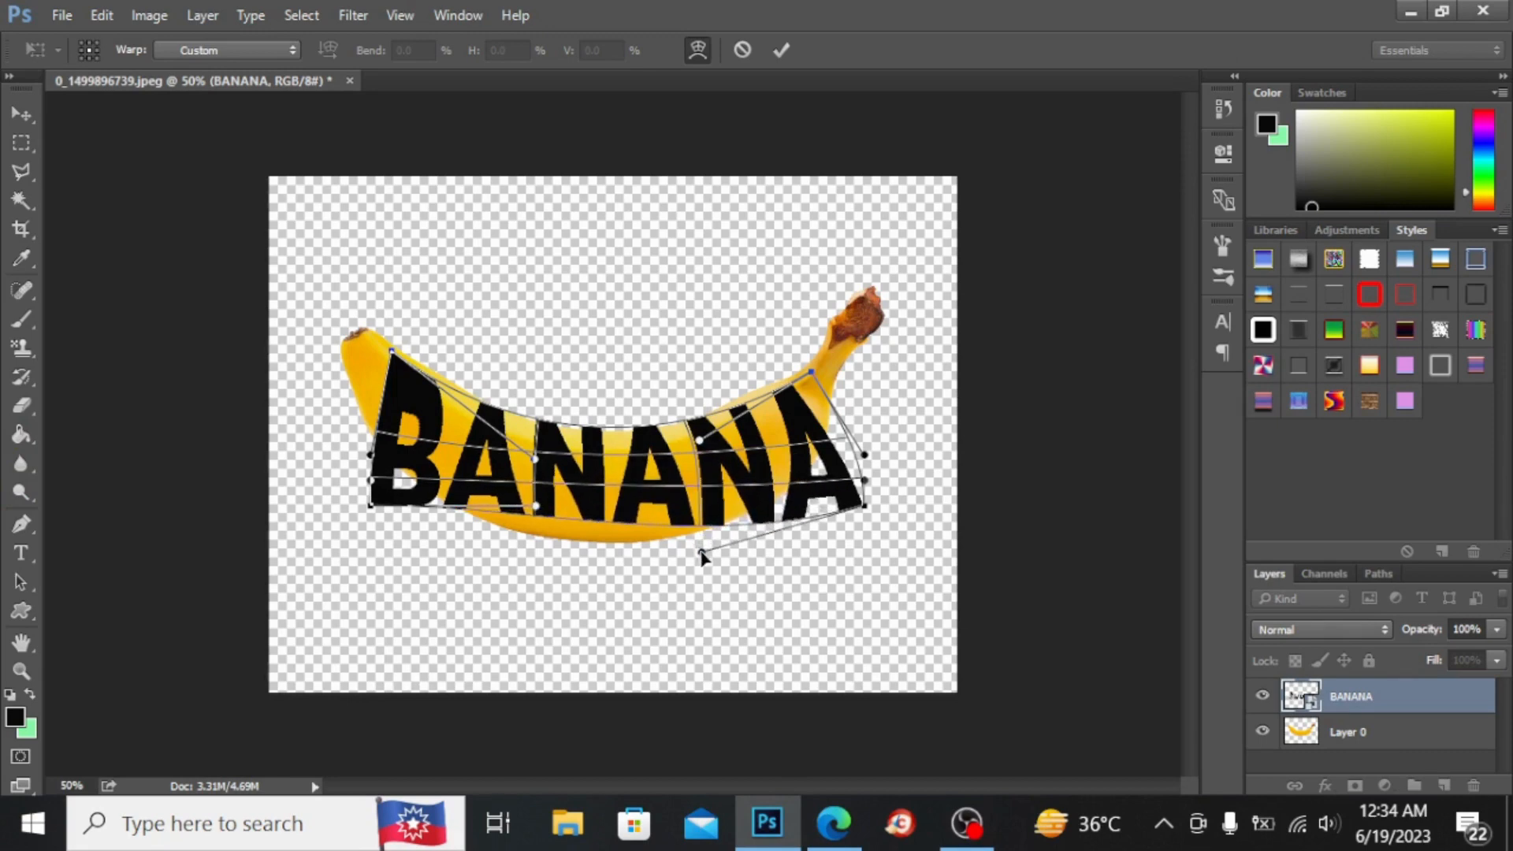
{"action": "left_click_drag", "start_coordinate": [535, 511], "coordinate": [532, 558]}
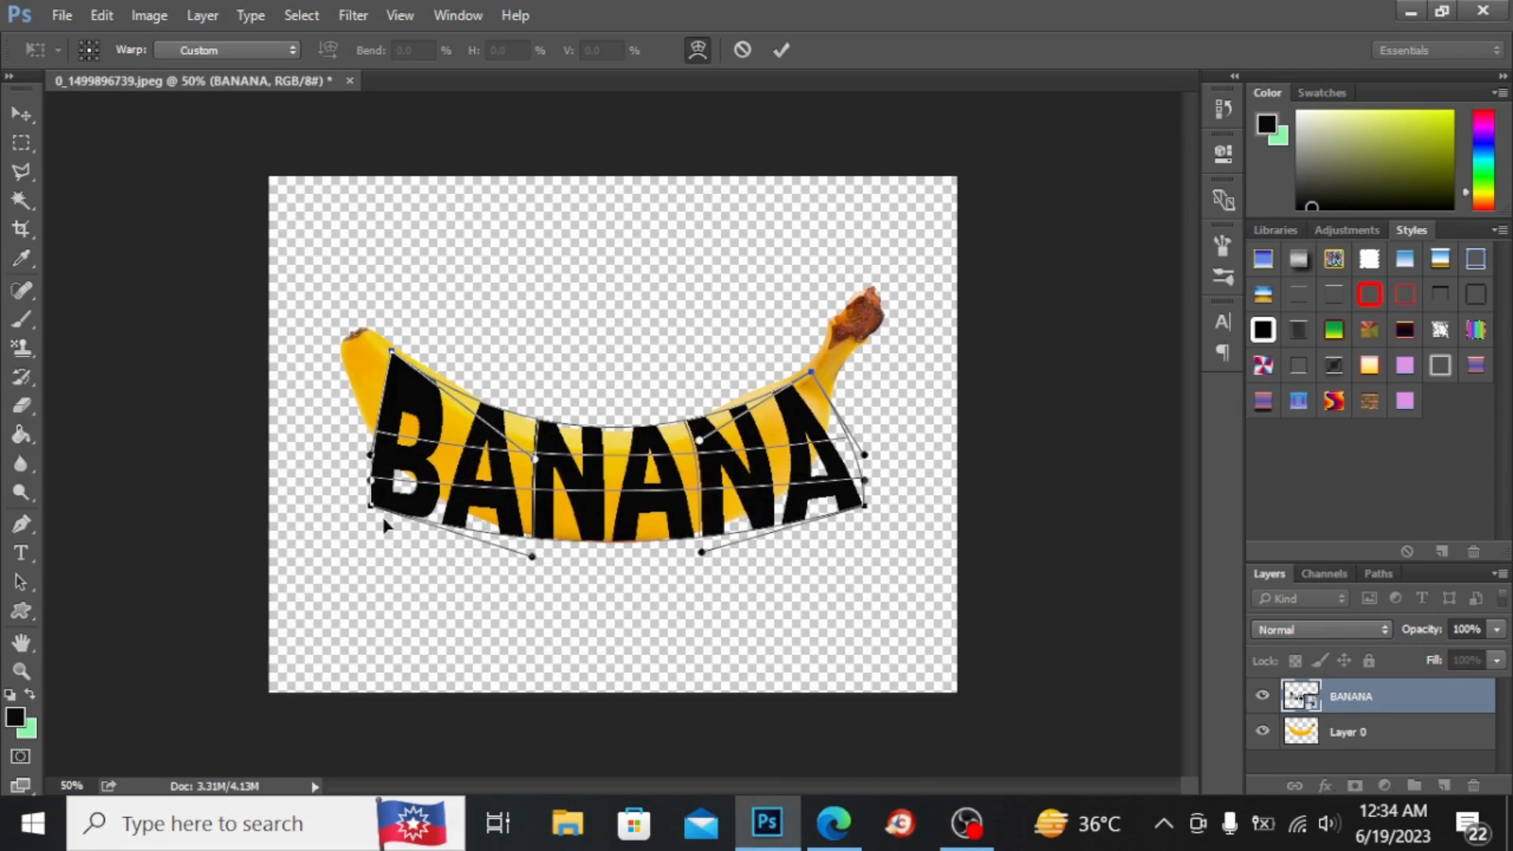
{"action": "left_click_drag", "start_coordinate": [370, 506], "coordinate": [371, 403]}
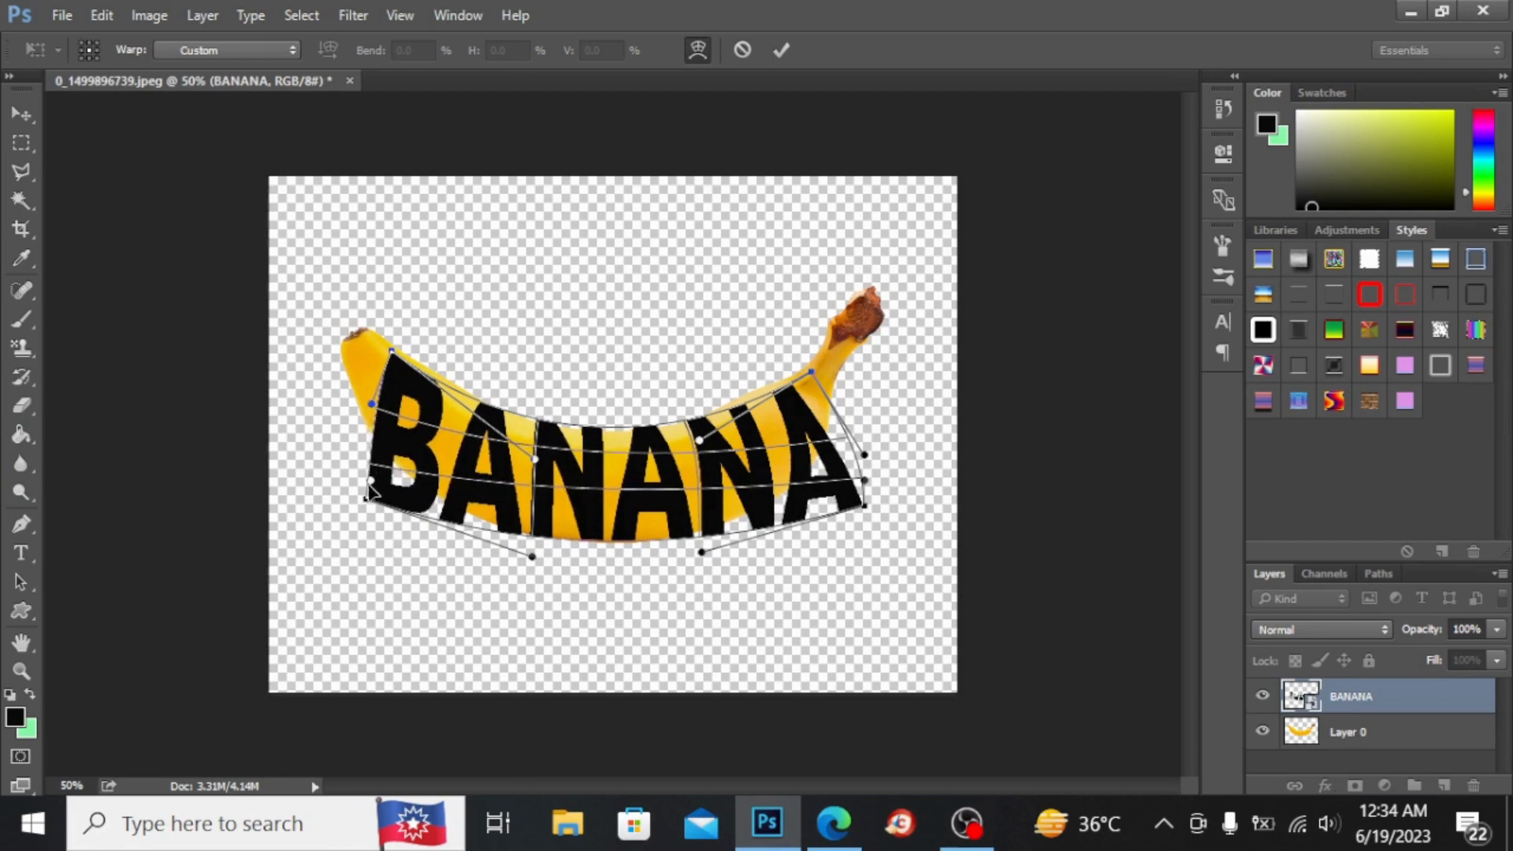
{"action": "left_click_drag", "start_coordinate": [371, 487], "coordinate": [364, 430]}
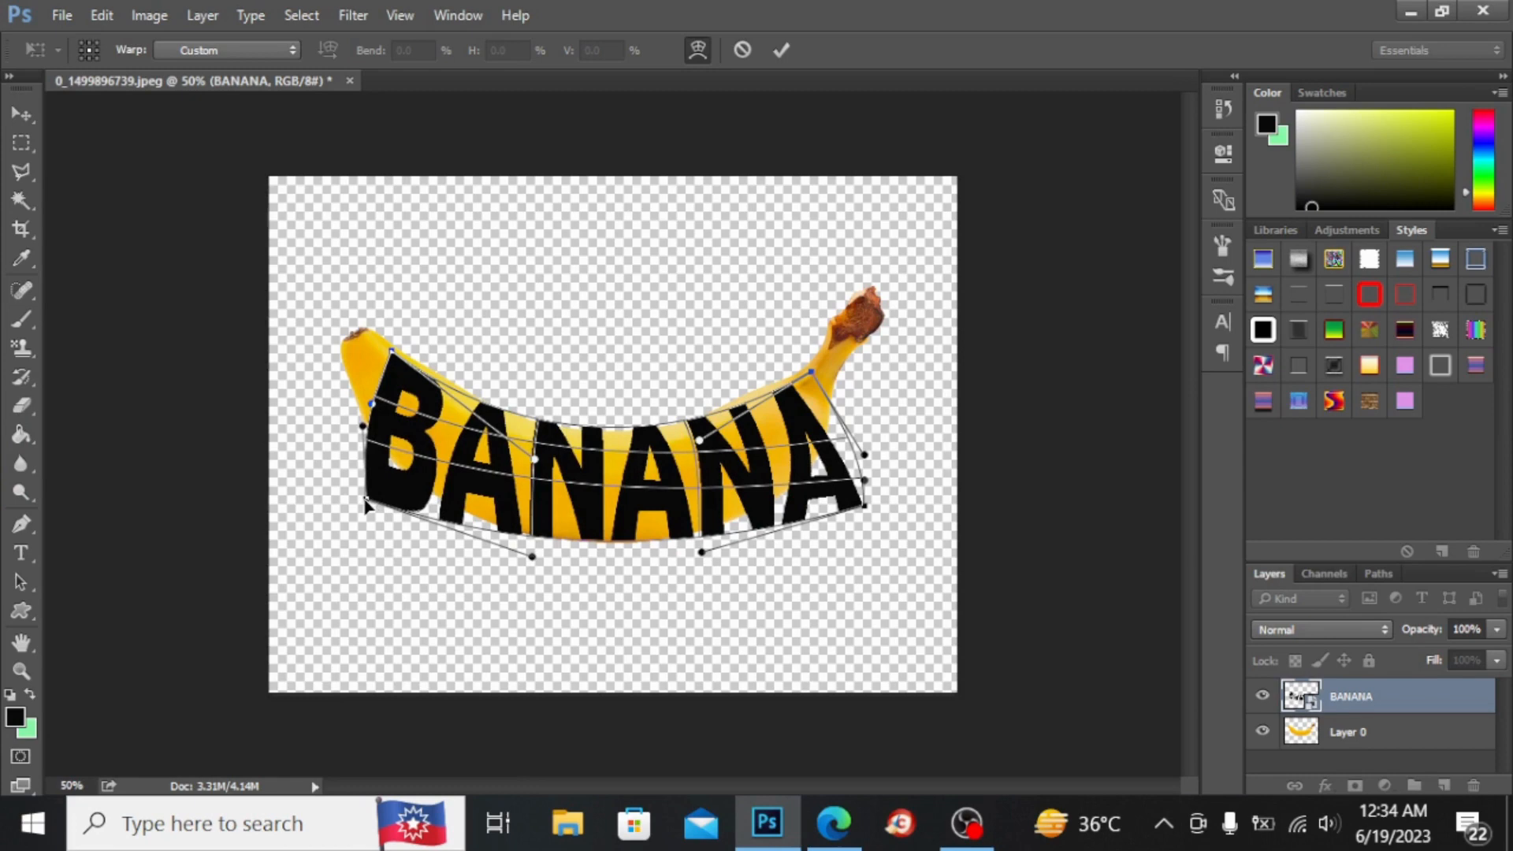
{"action": "left_click_drag", "start_coordinate": [365, 504], "coordinate": [369, 475]}
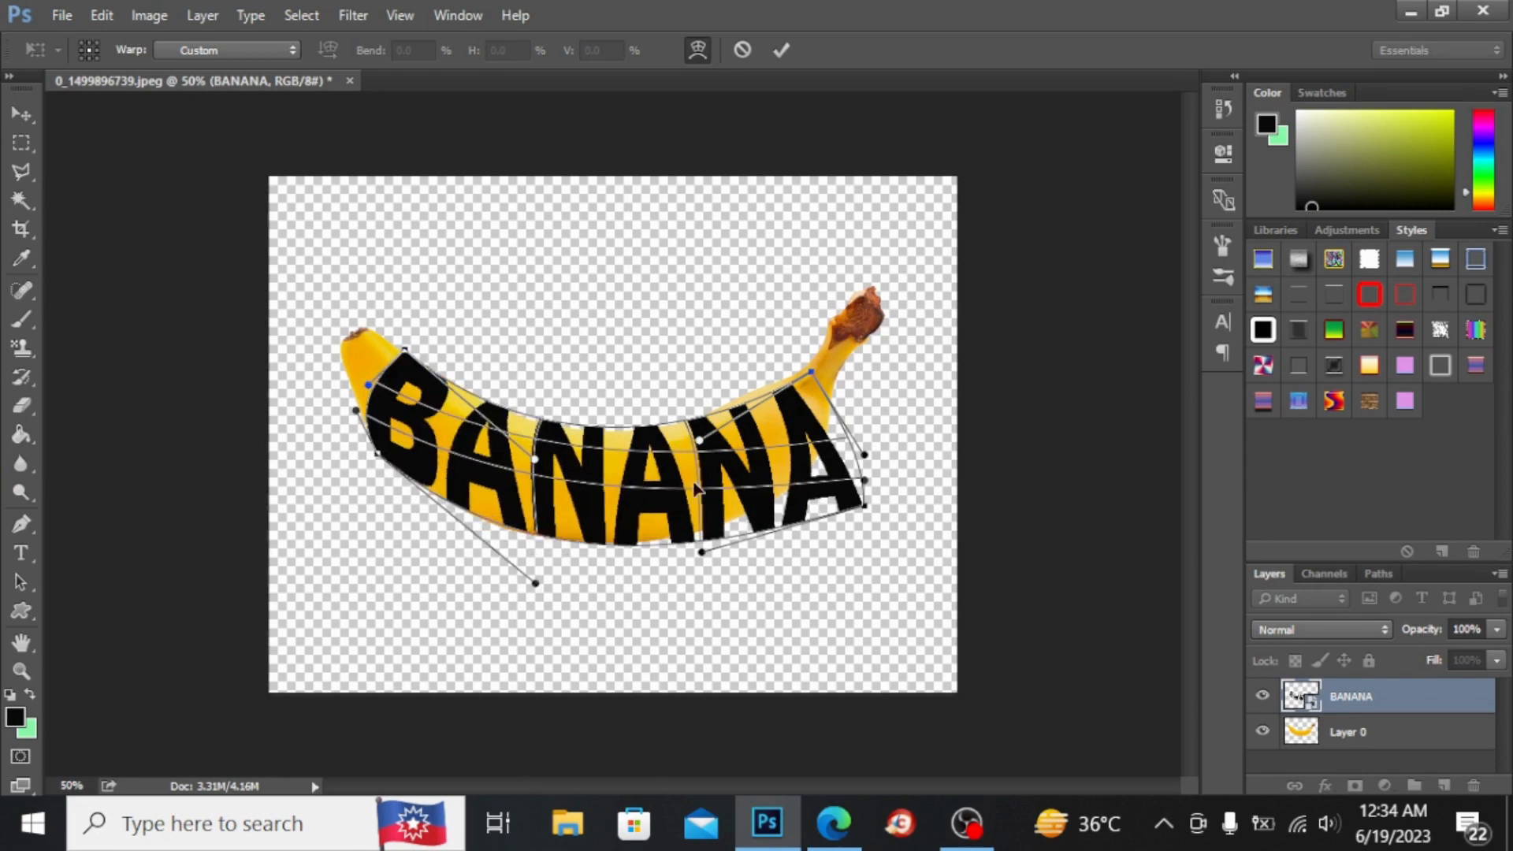
{"action": "left_click_drag", "start_coordinate": [864, 508], "coordinate": [825, 412]}
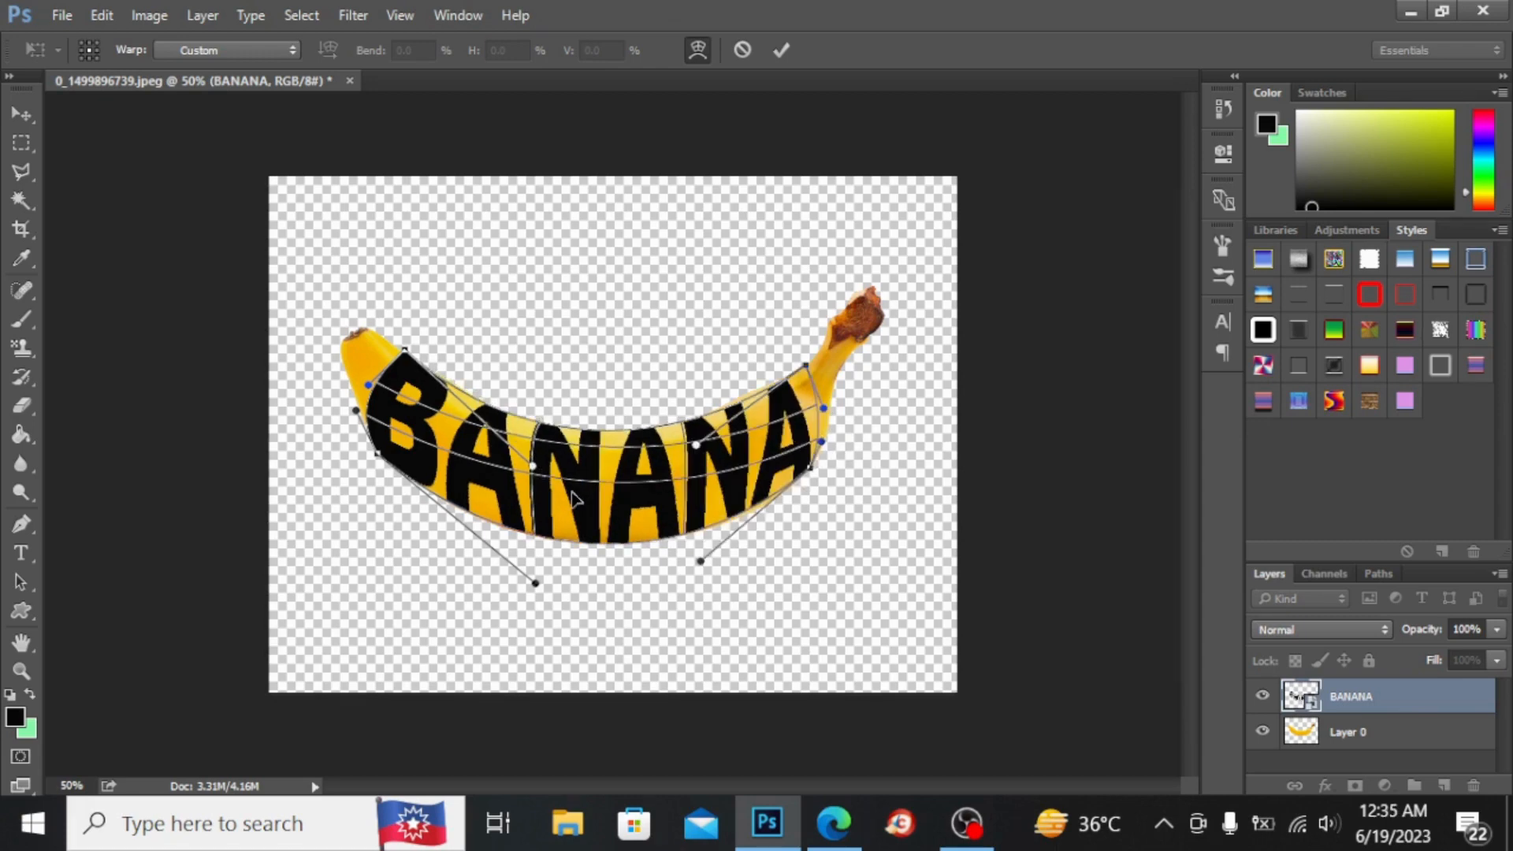
{"action": "key", "text": "Return"}
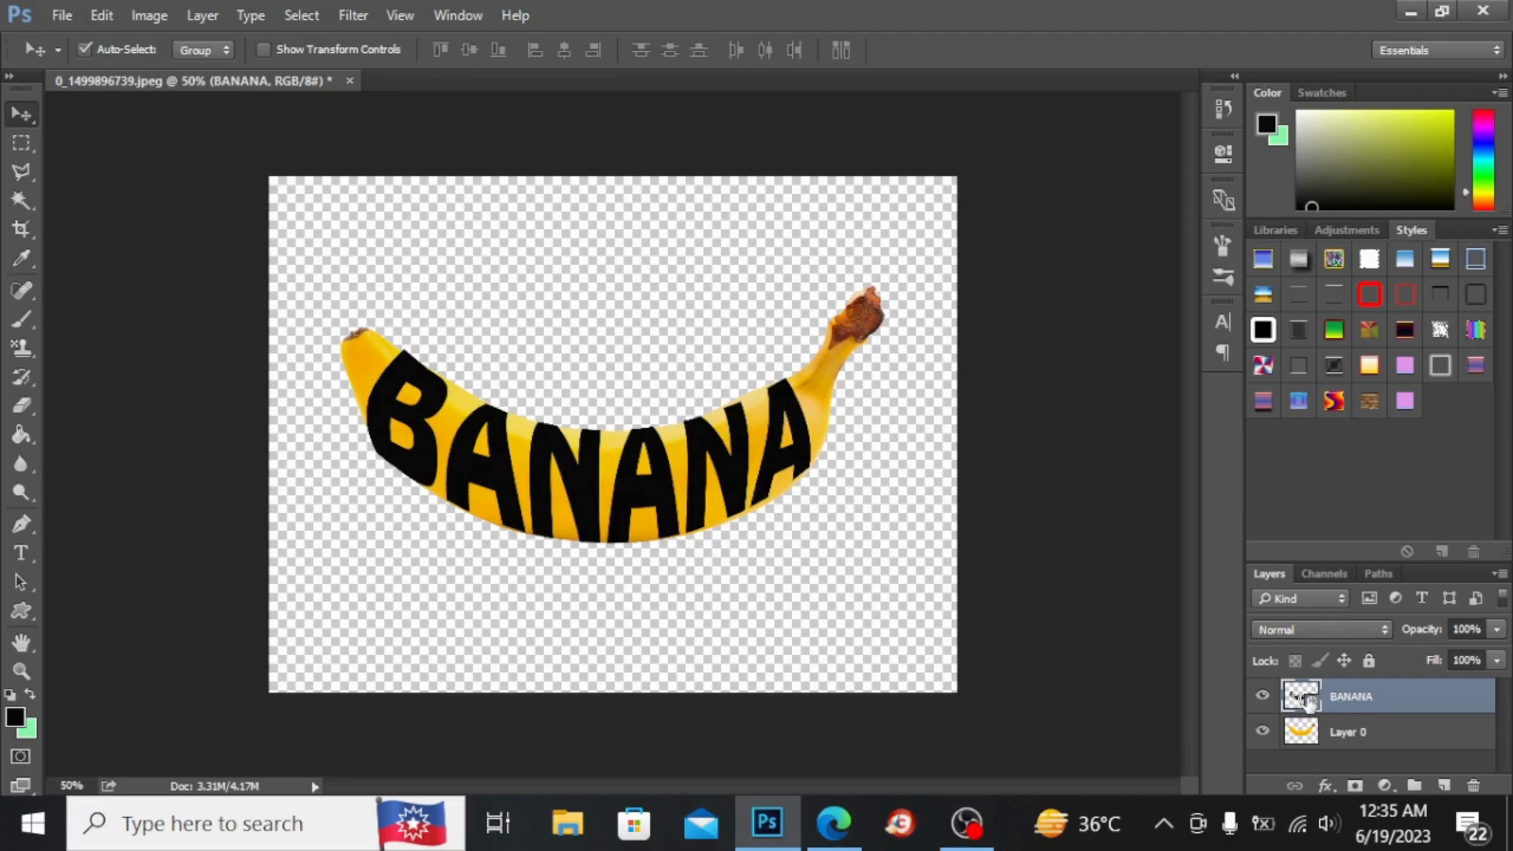
Step: Mask Layer 0 with a selection loaded from the BANANA layer's letter shapes, and hide the BANANA layer
{"action": "key", "text": "ctrl"}
{"action": "left_click", "coordinate": [1310, 703], "text": "ctrl"}
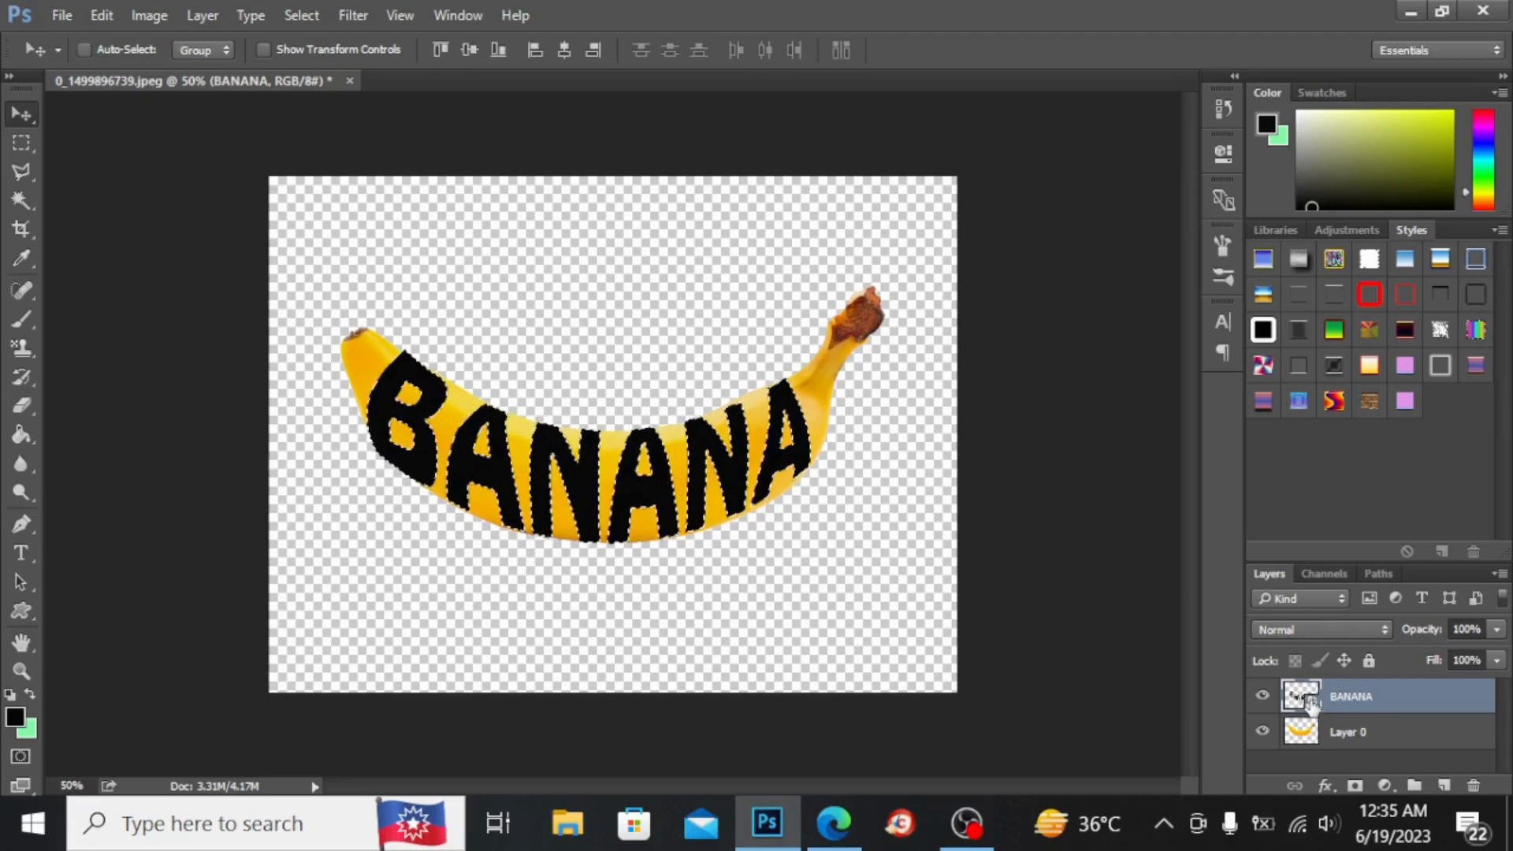
{"action": "left_click", "coordinate": [1351, 734]}
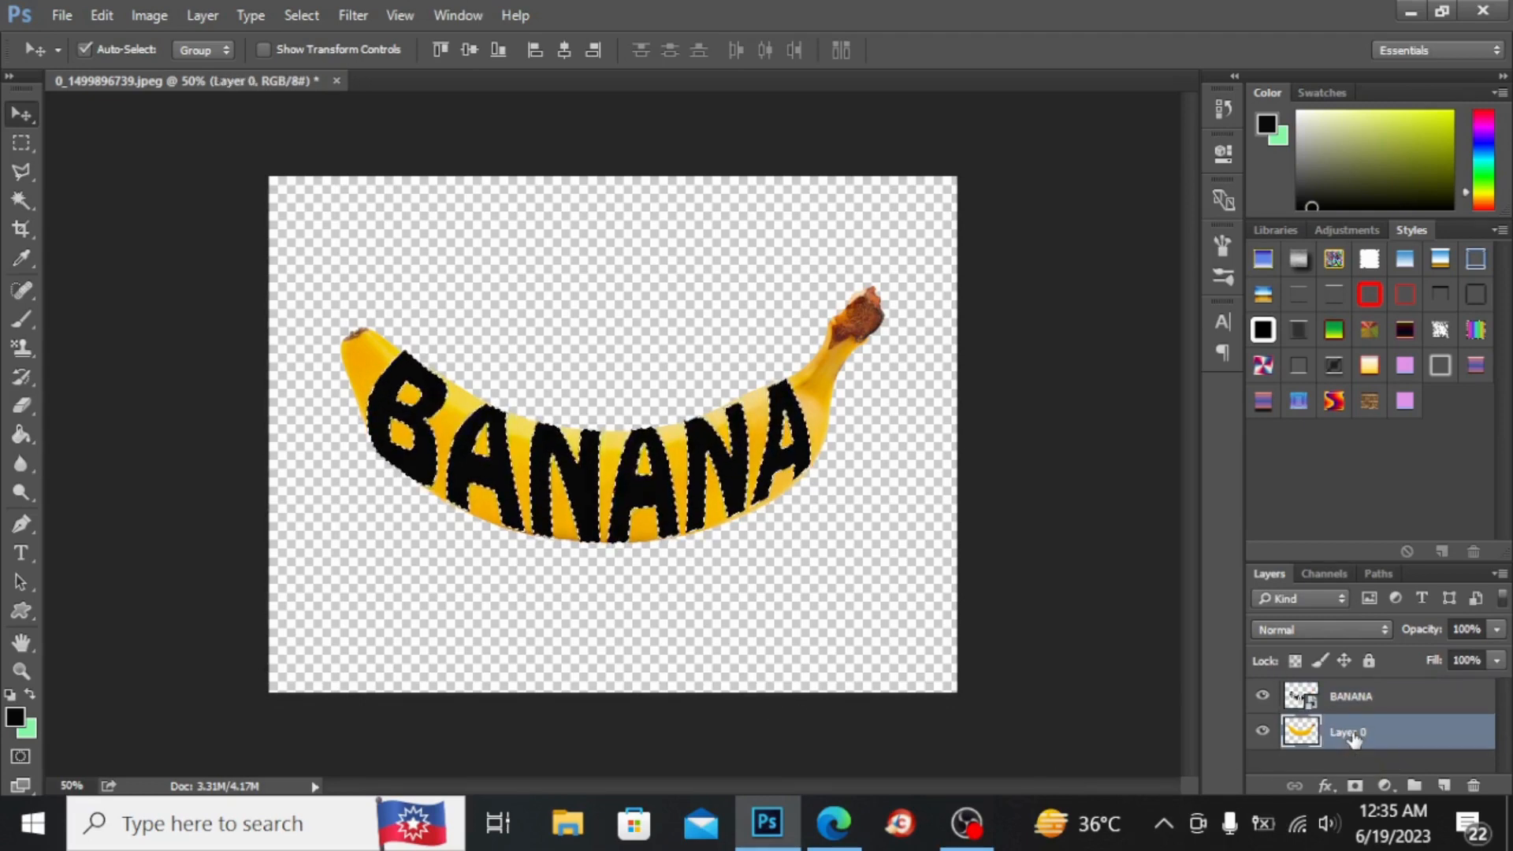
{"action": "left_click", "coordinate": [1353, 786]}
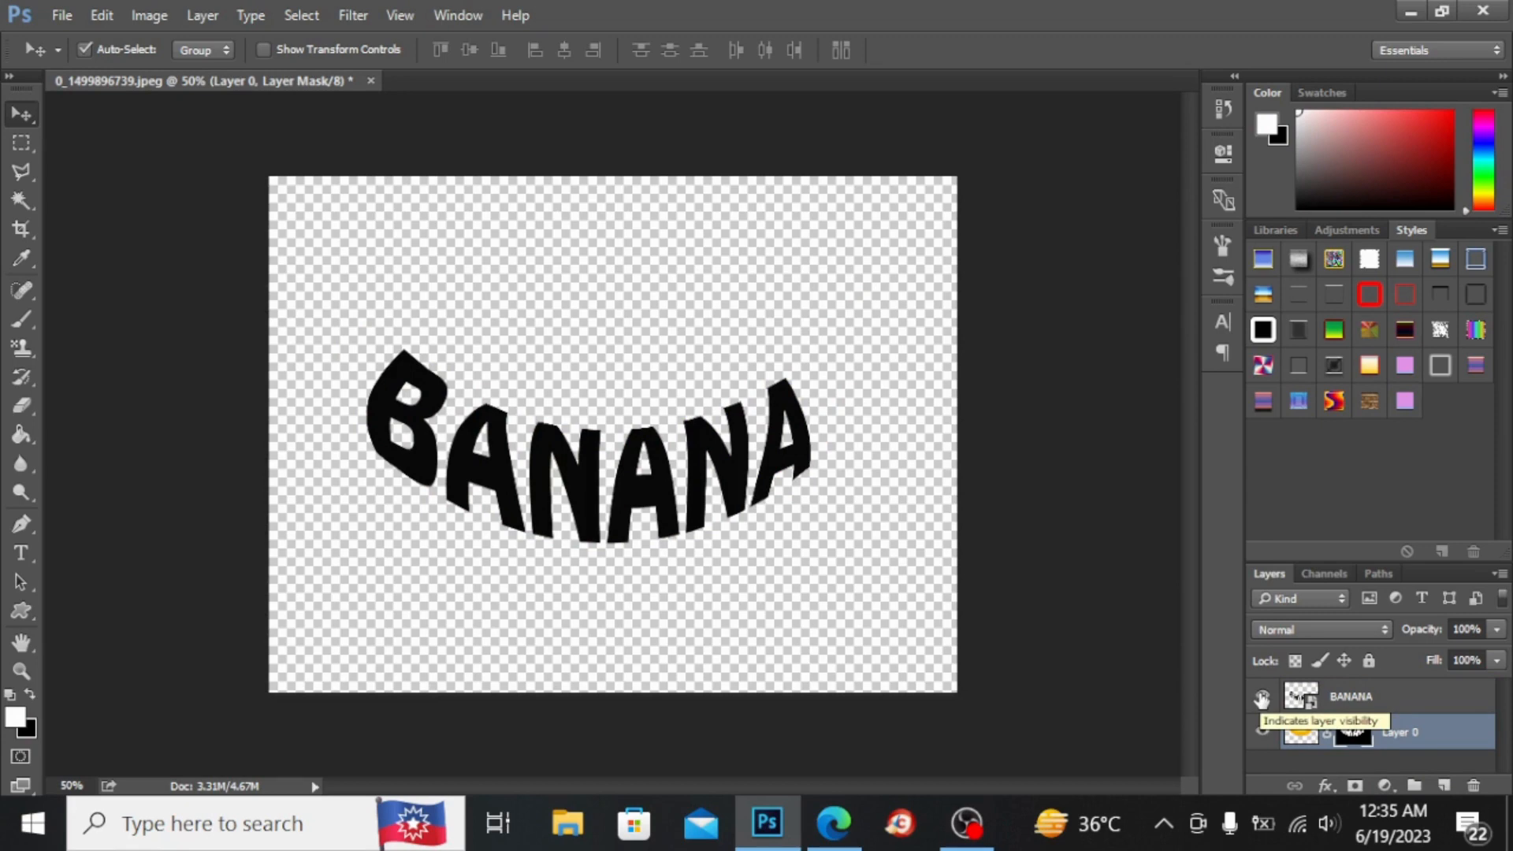
{"action": "left_click", "coordinate": [1261, 698]}
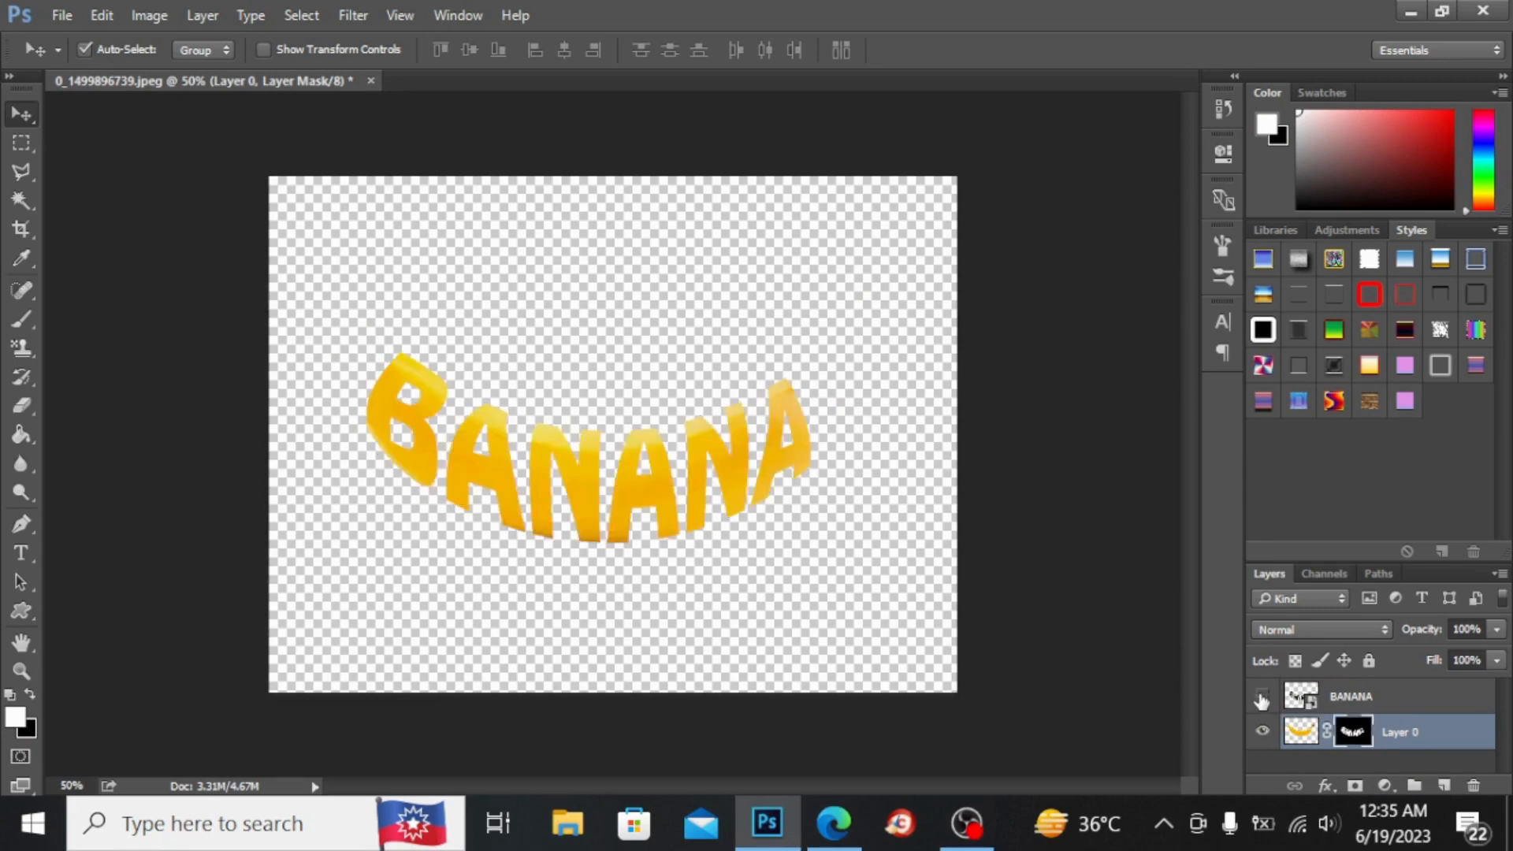
{"action": "left_click", "coordinate": [1262, 698]}
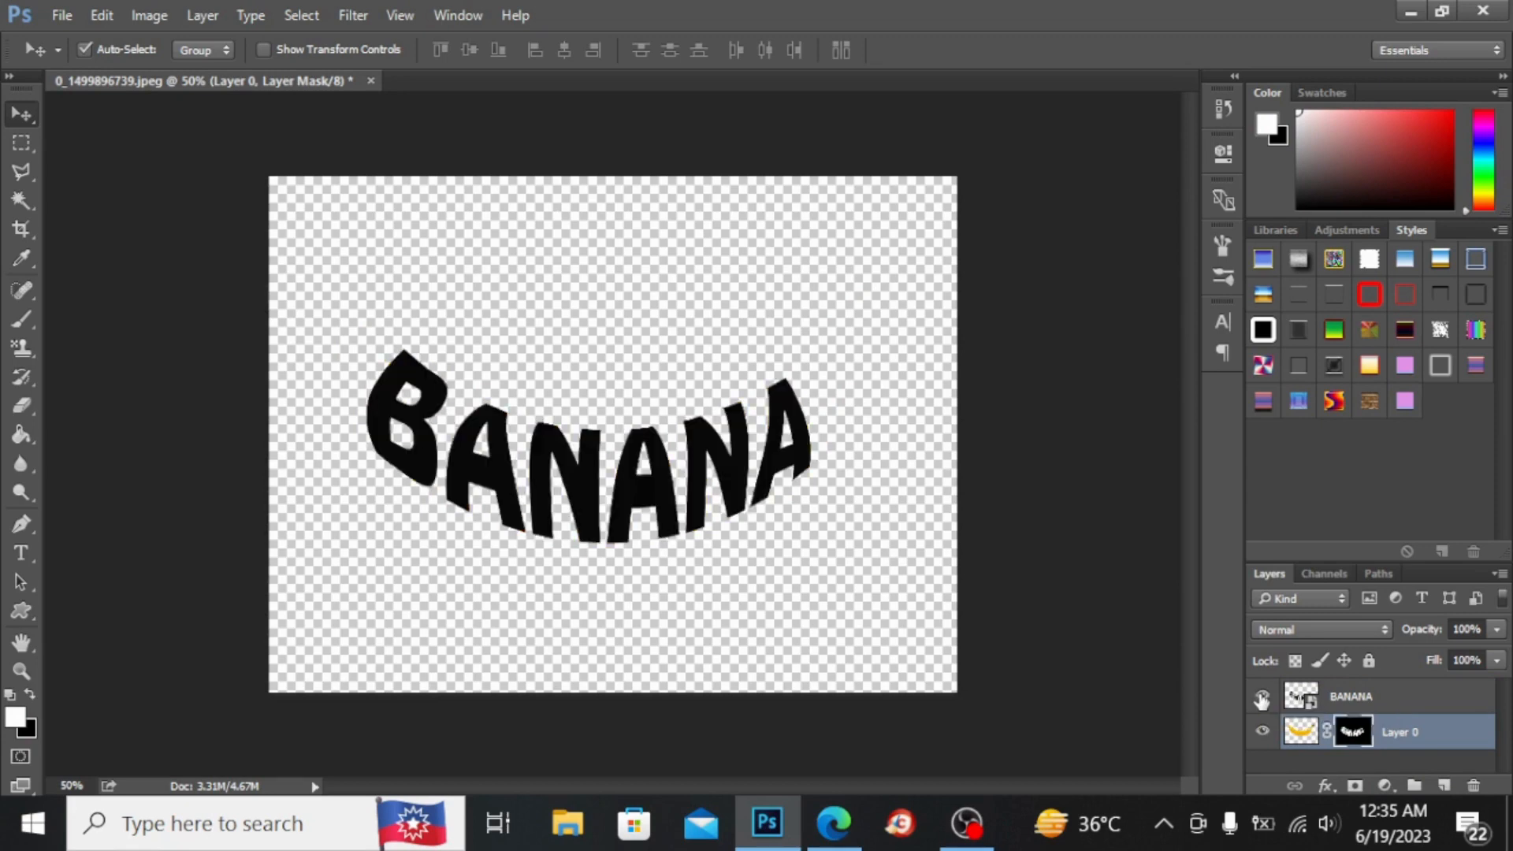
{"action": "left_click", "coordinate": [1262, 698]}
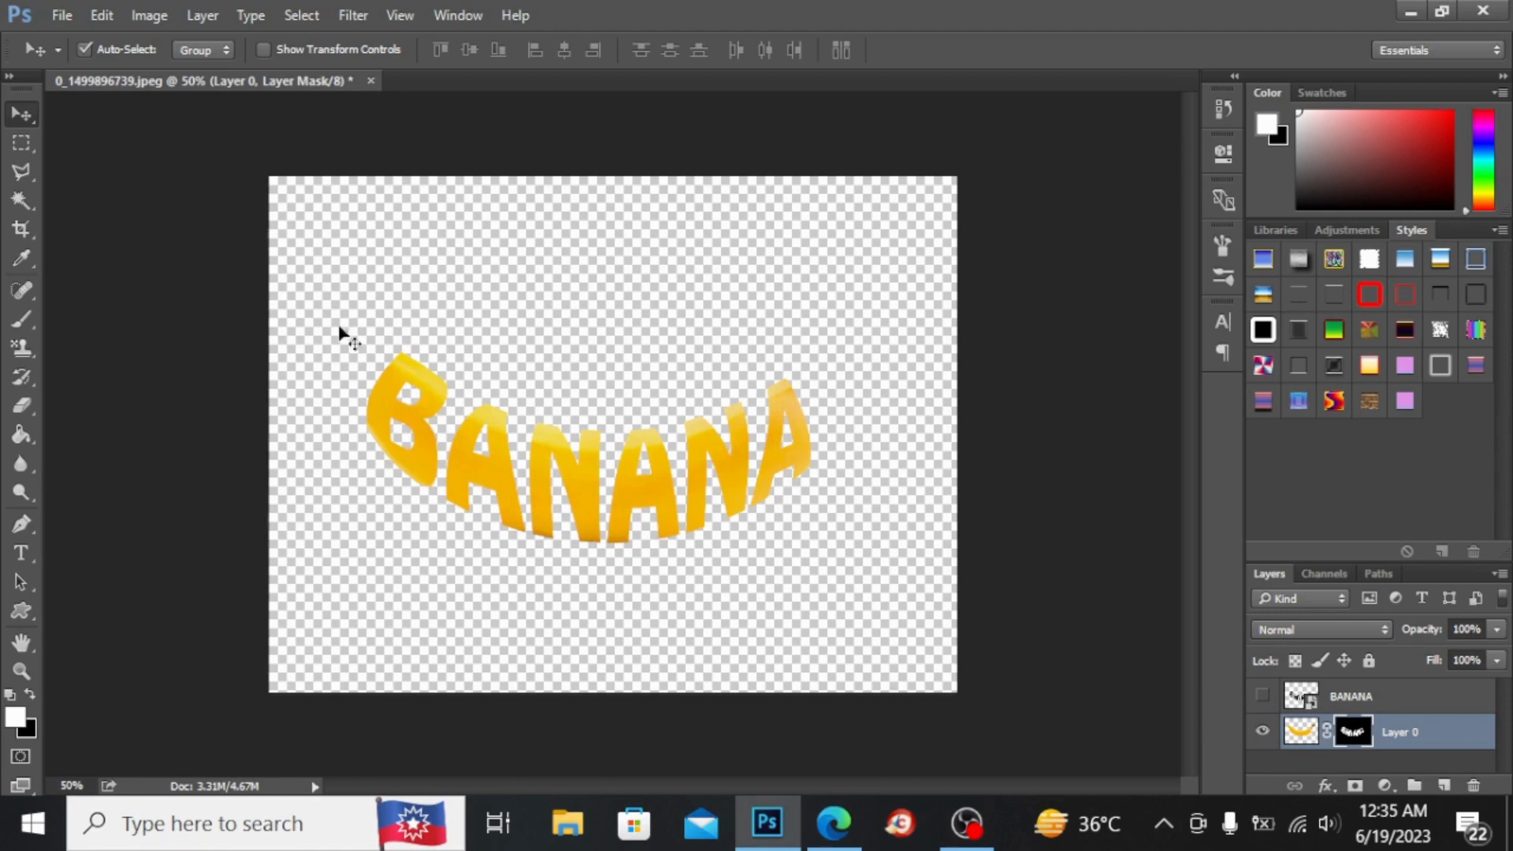
Step: Paint white on Layer 0's mask with a hard round 129 px brush to reveal the banana's tip beside the letter B
{"action": "left_click", "coordinate": [22, 319]}
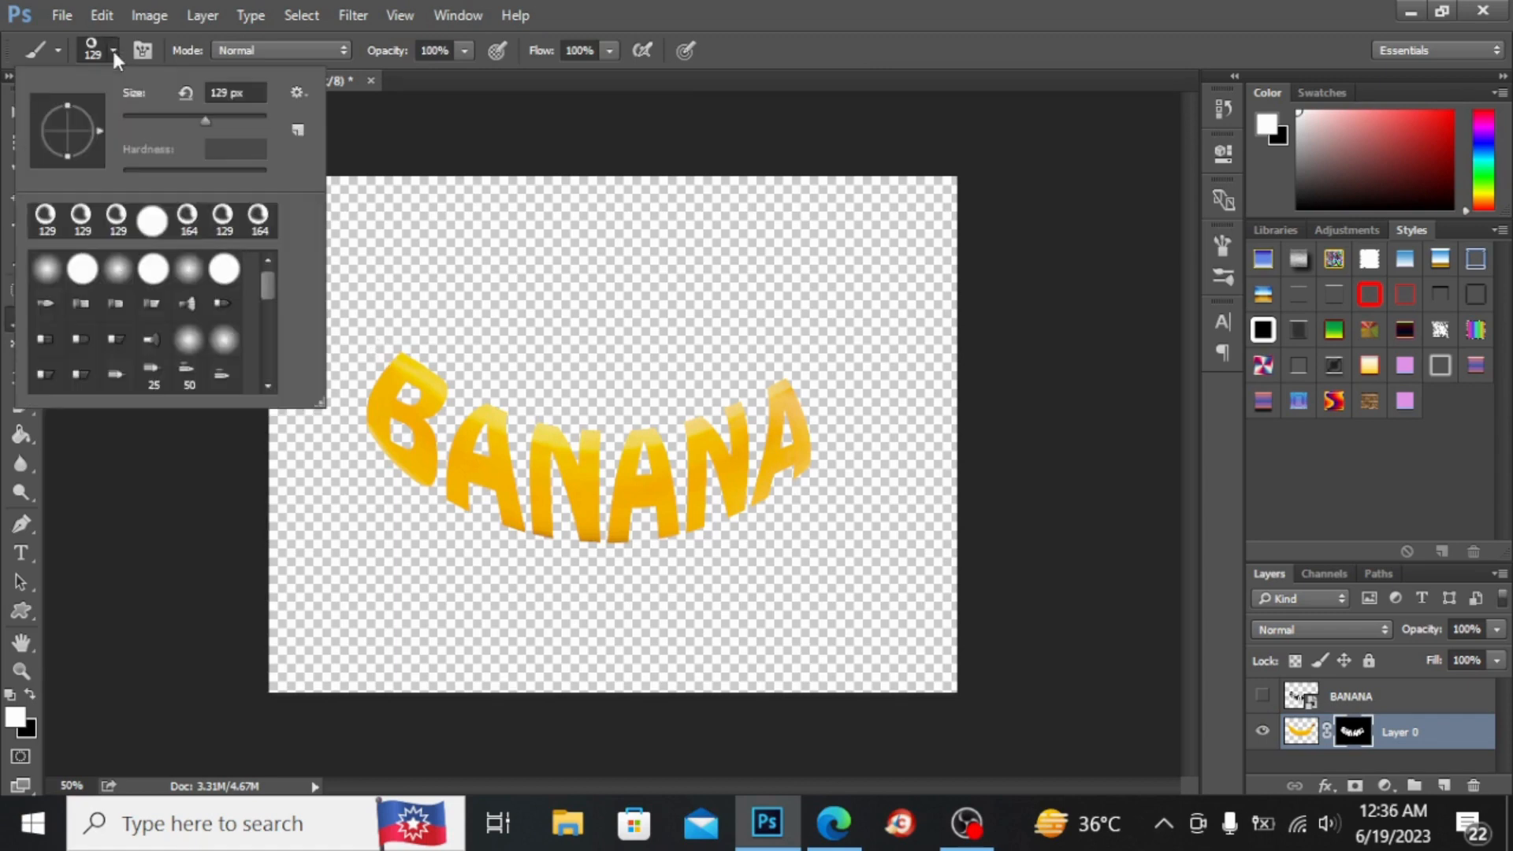
{"action": "left_click", "coordinate": [152, 220]}
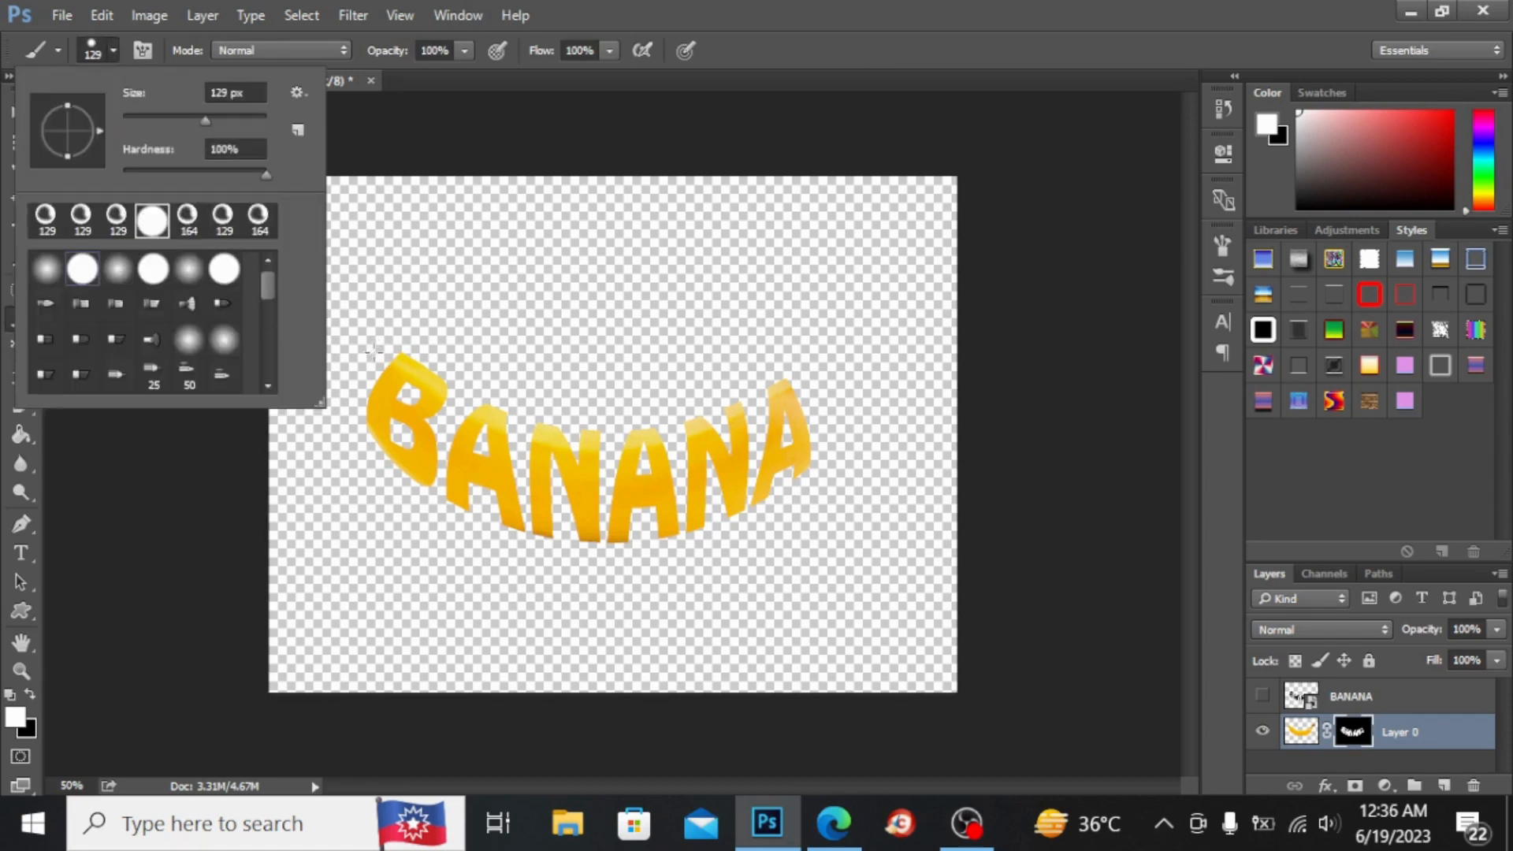
{"action": "mouse_move", "coordinate": [375, 356]}
{"action": "left_mouse_down"}
{"action": "mouse_move", "coordinate": [336, 337]}
{"action": "mouse_move", "coordinate": [357, 399]}
{"action": "left_mouse_up"}
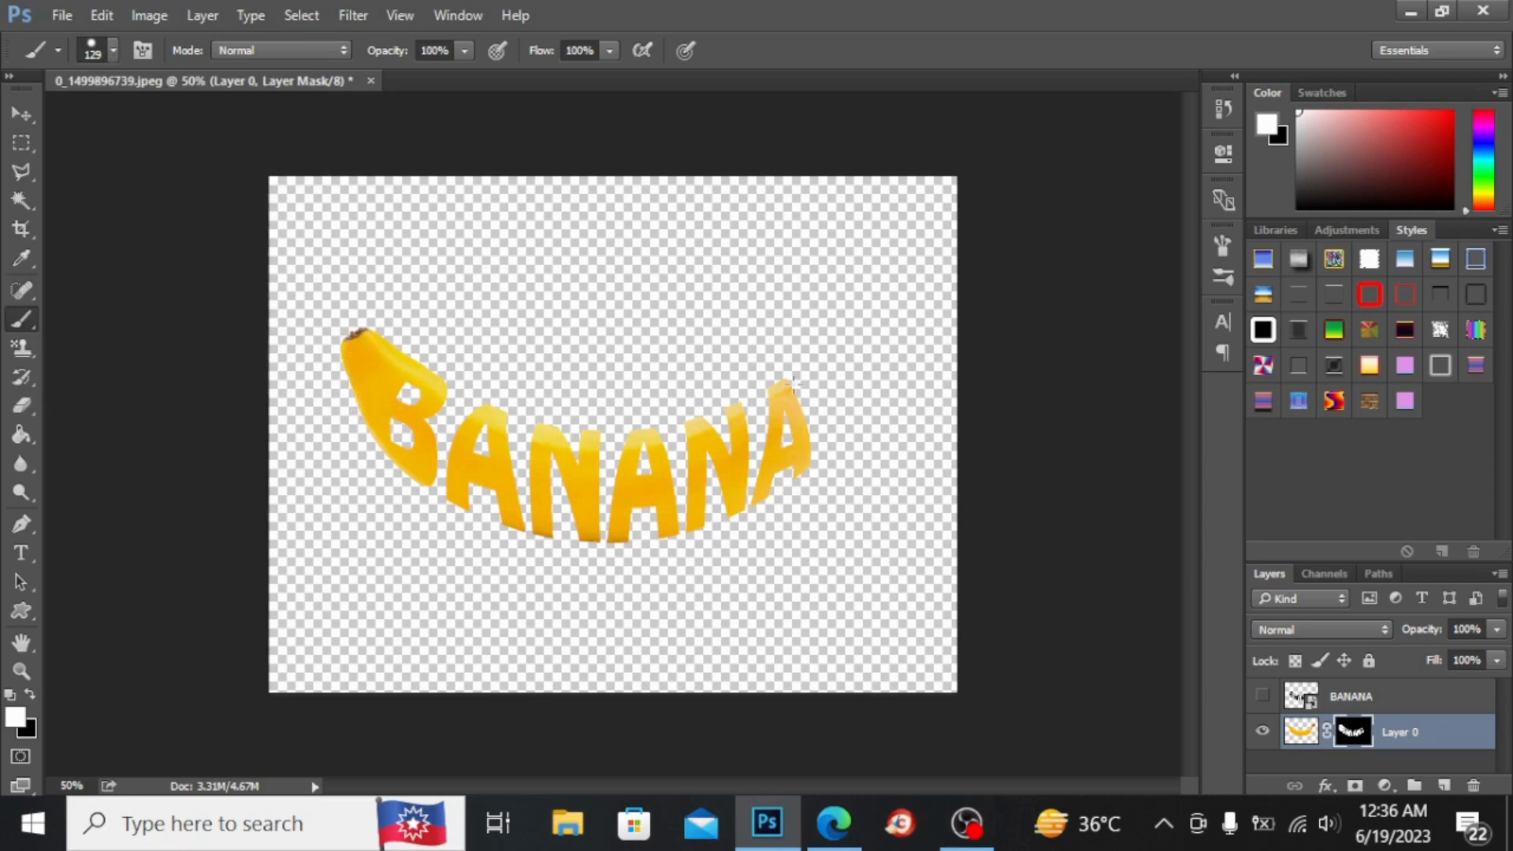
Step: Reveal the banana's stem beside the last A by painting white on Layer 0's mask with a 44 px brush
{"action": "left_click_drag", "start_coordinate": [792, 384], "coordinate": [836, 356]}
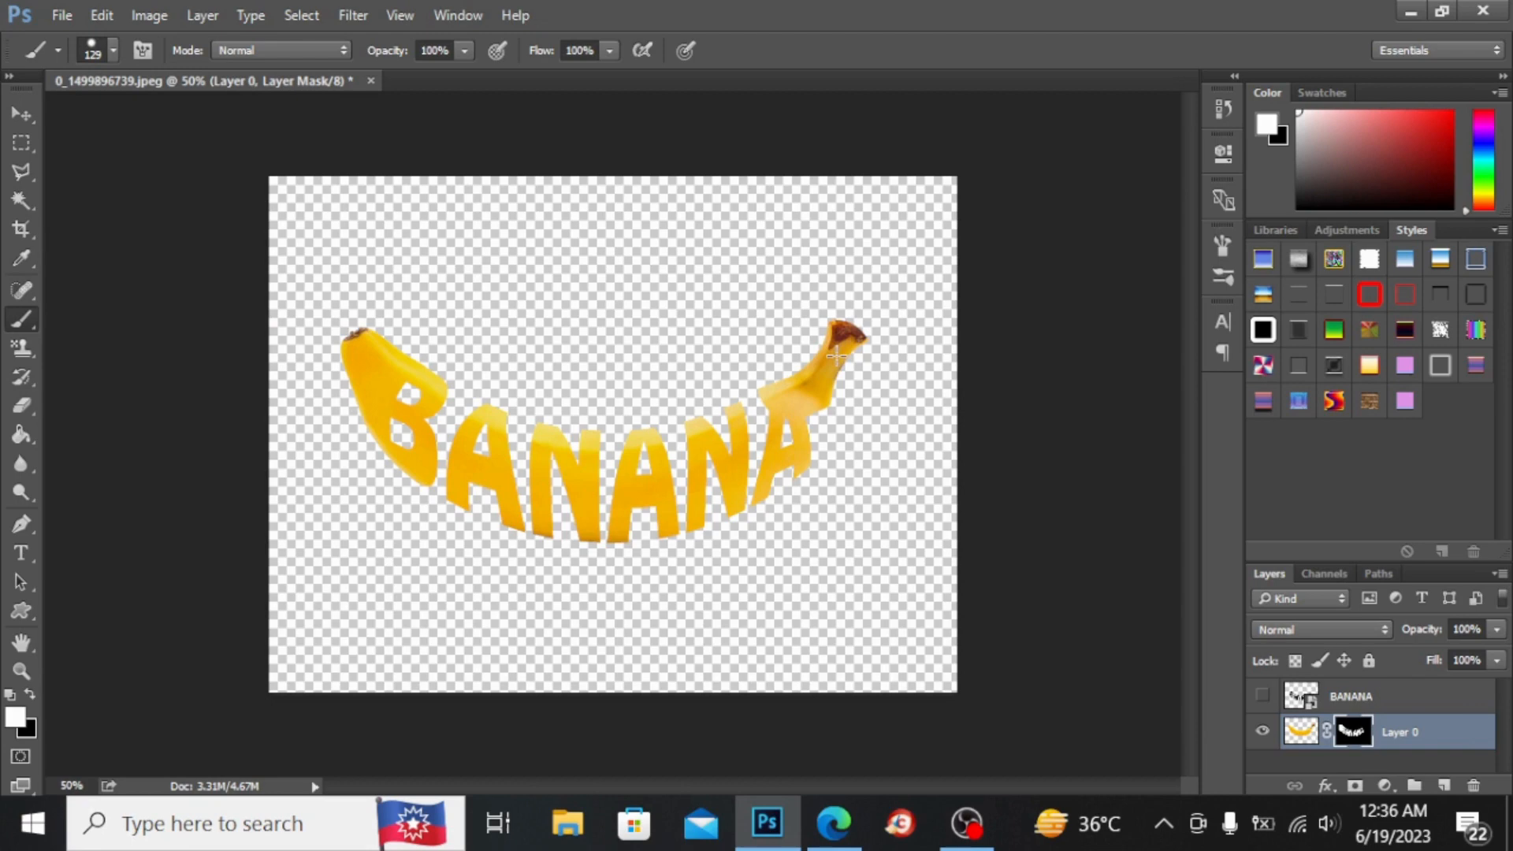
{"action": "key", "text": "ctrl+z"}
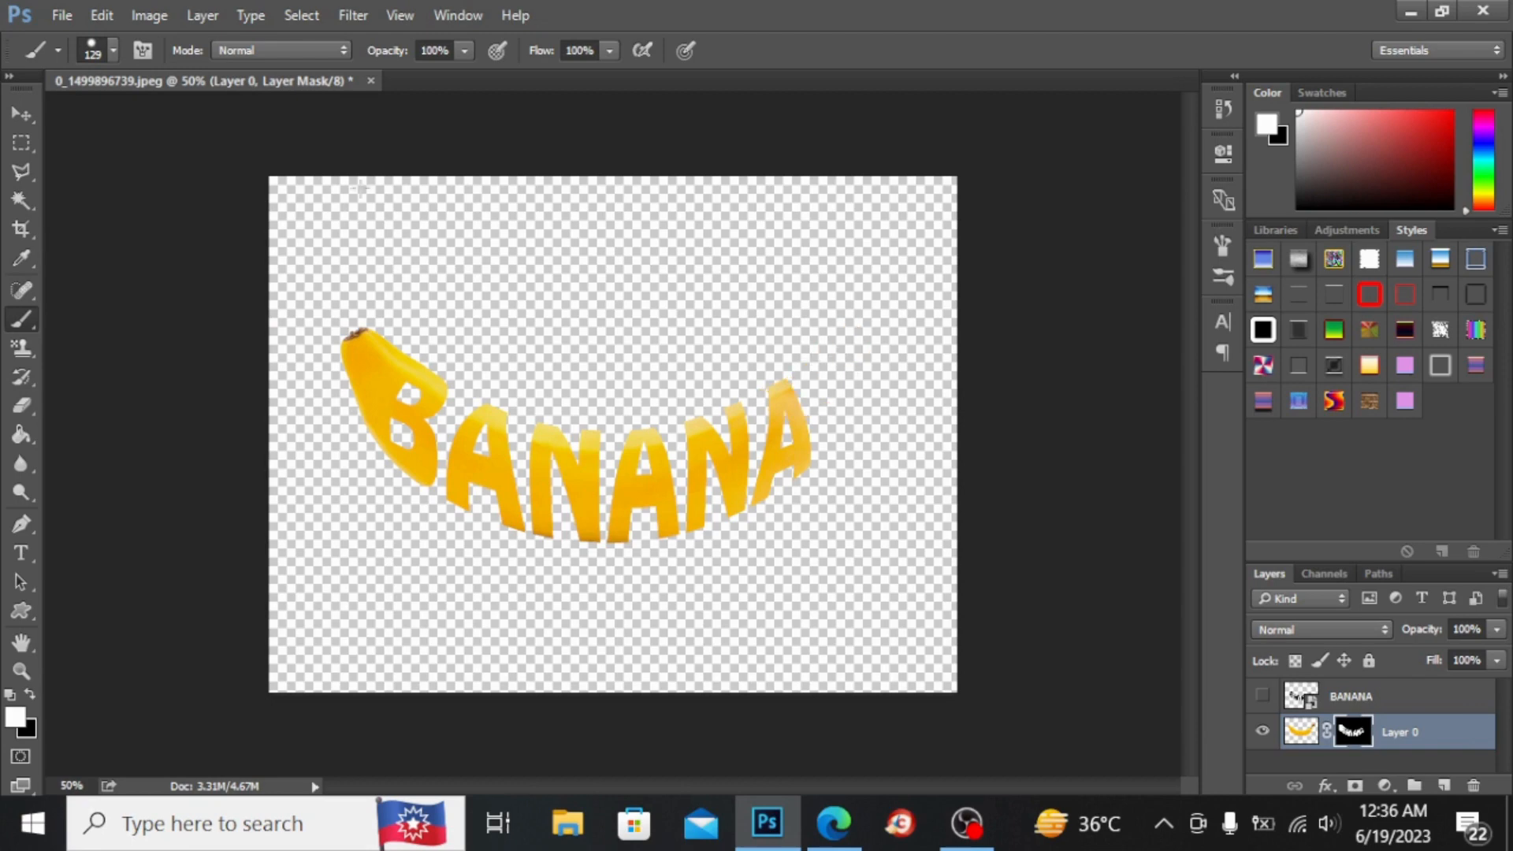
{"action": "left_click", "coordinate": [115, 47]}
{"action": "left_click", "coordinate": [170, 116]}
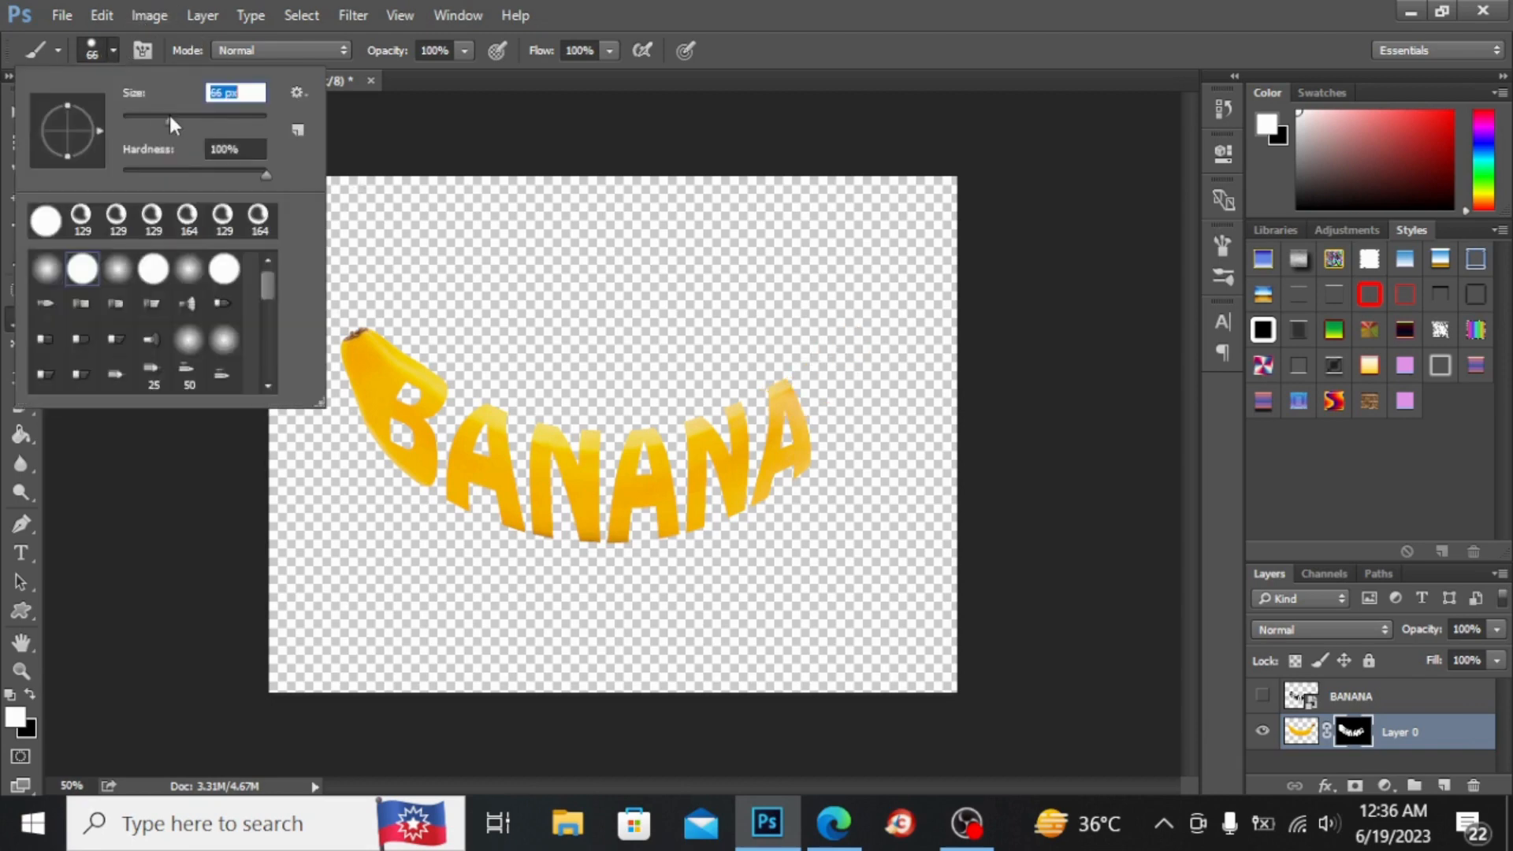
{"action": "left_click", "coordinate": [154, 116]}
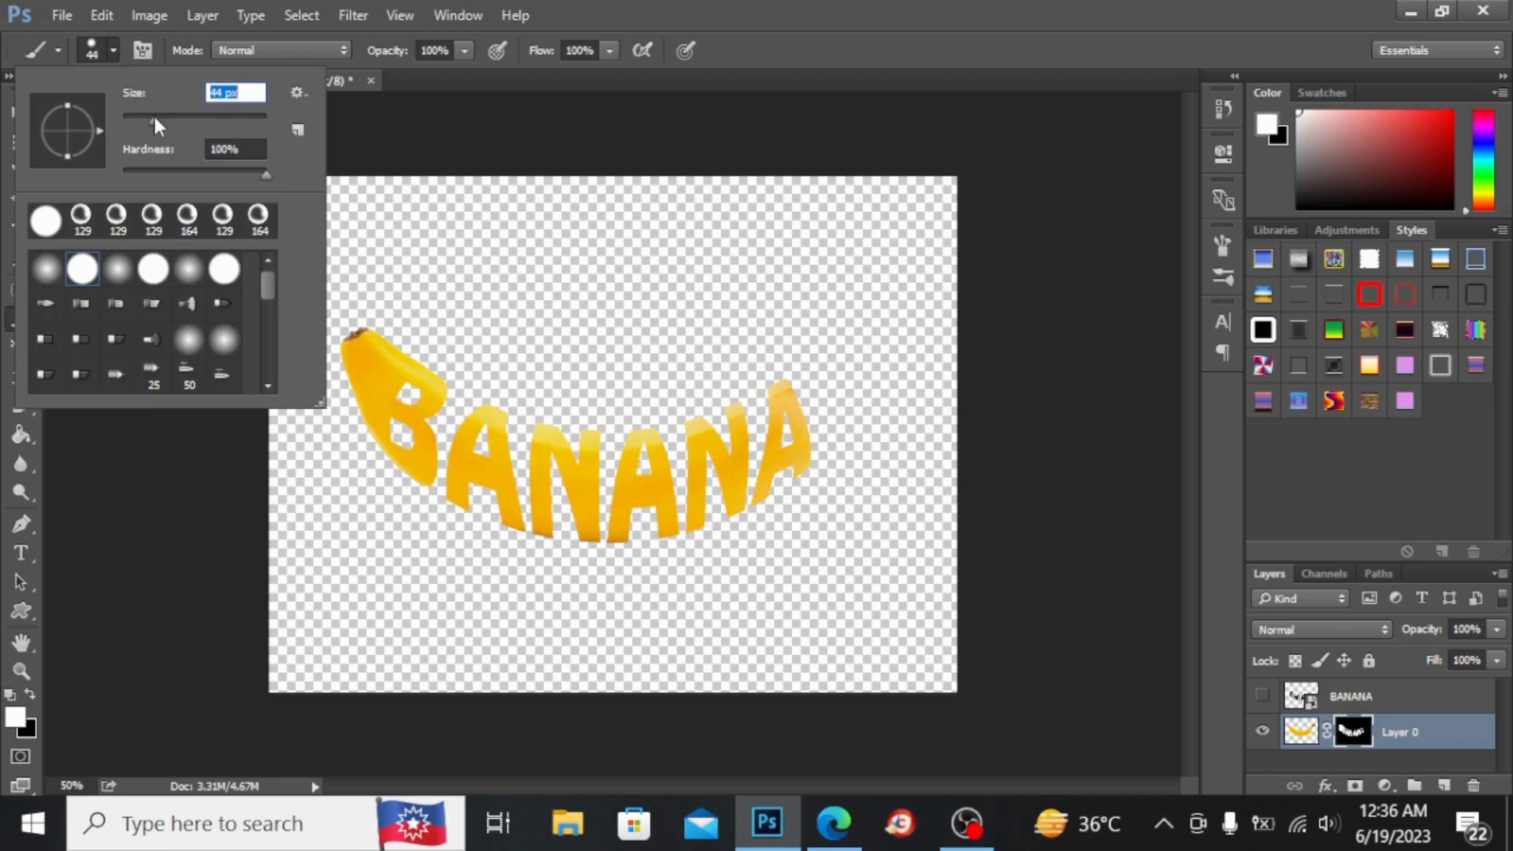
{"action": "left_click", "coordinate": [800, 392]}
{"action": "mouse_move", "coordinate": [800, 393]}
{"action": "left_mouse_down"}
{"action": "mouse_move", "coordinate": [859, 319]}
{"action": "mouse_move", "coordinate": [812, 460]}
{"action": "mouse_move", "coordinate": [837, 369]}
{"action": "mouse_move", "coordinate": [813, 391]}
{"action": "left_mouse_up"}
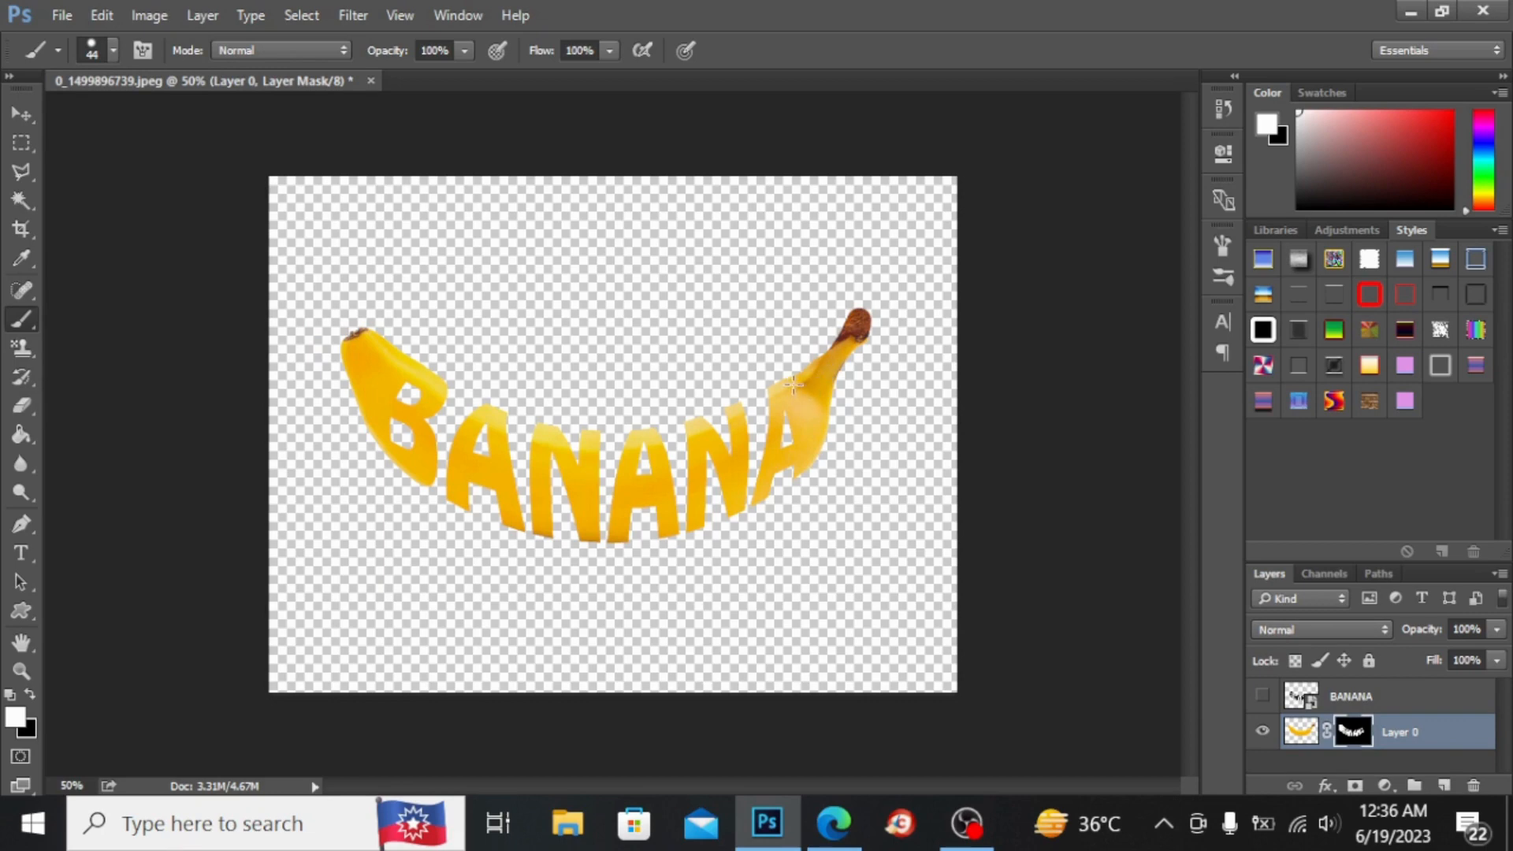
{"action": "left_click", "coordinate": [1263, 698]}
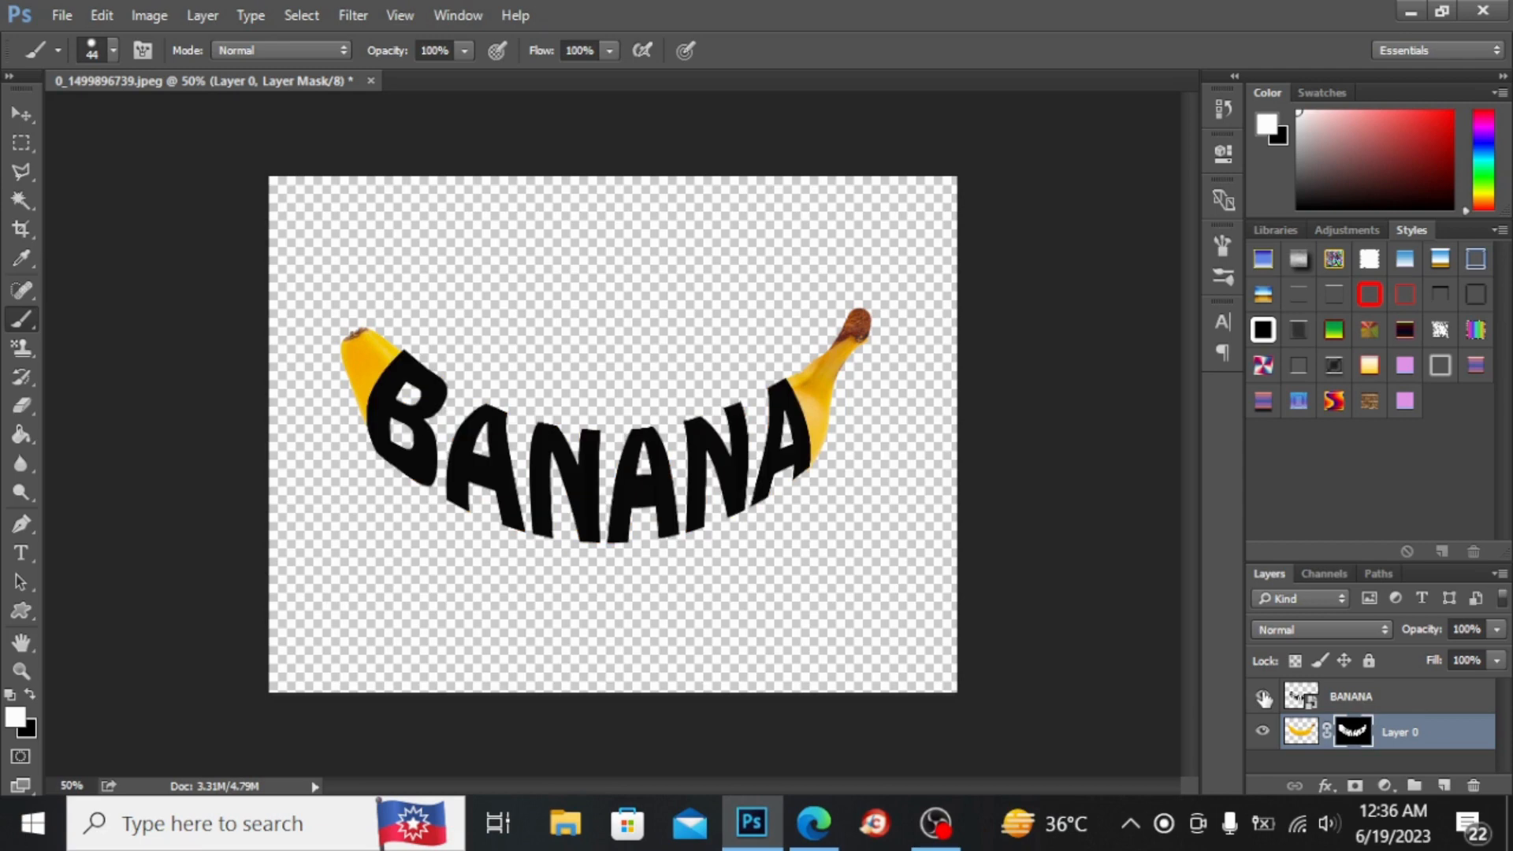
{"action": "left_click", "coordinate": [1264, 697]}
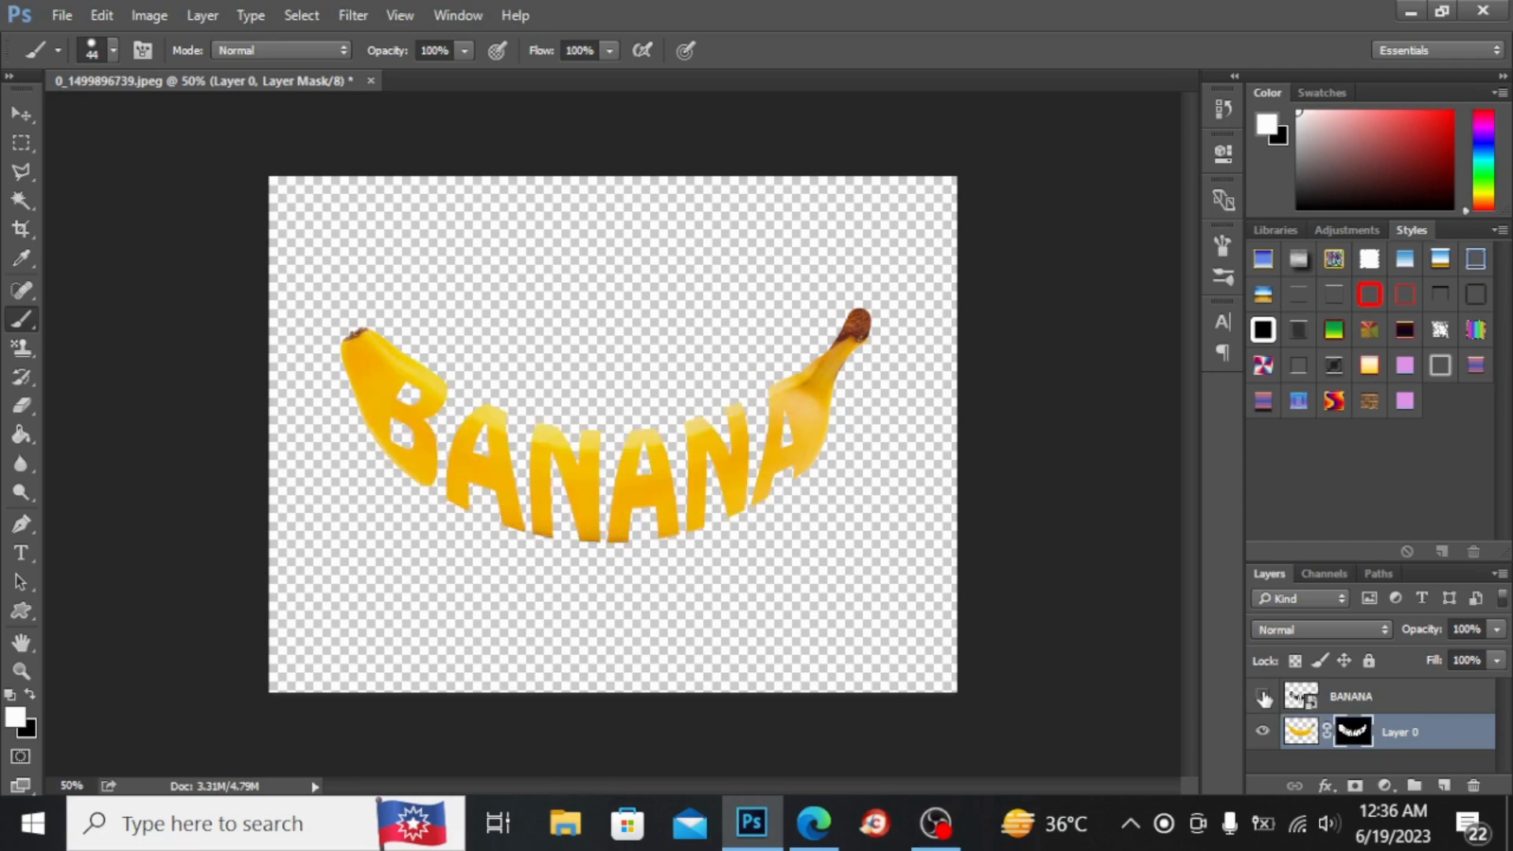
Step: Add a new empty layer and place it beneath Layer 0
{"action": "left_click", "coordinate": [1441, 786]}
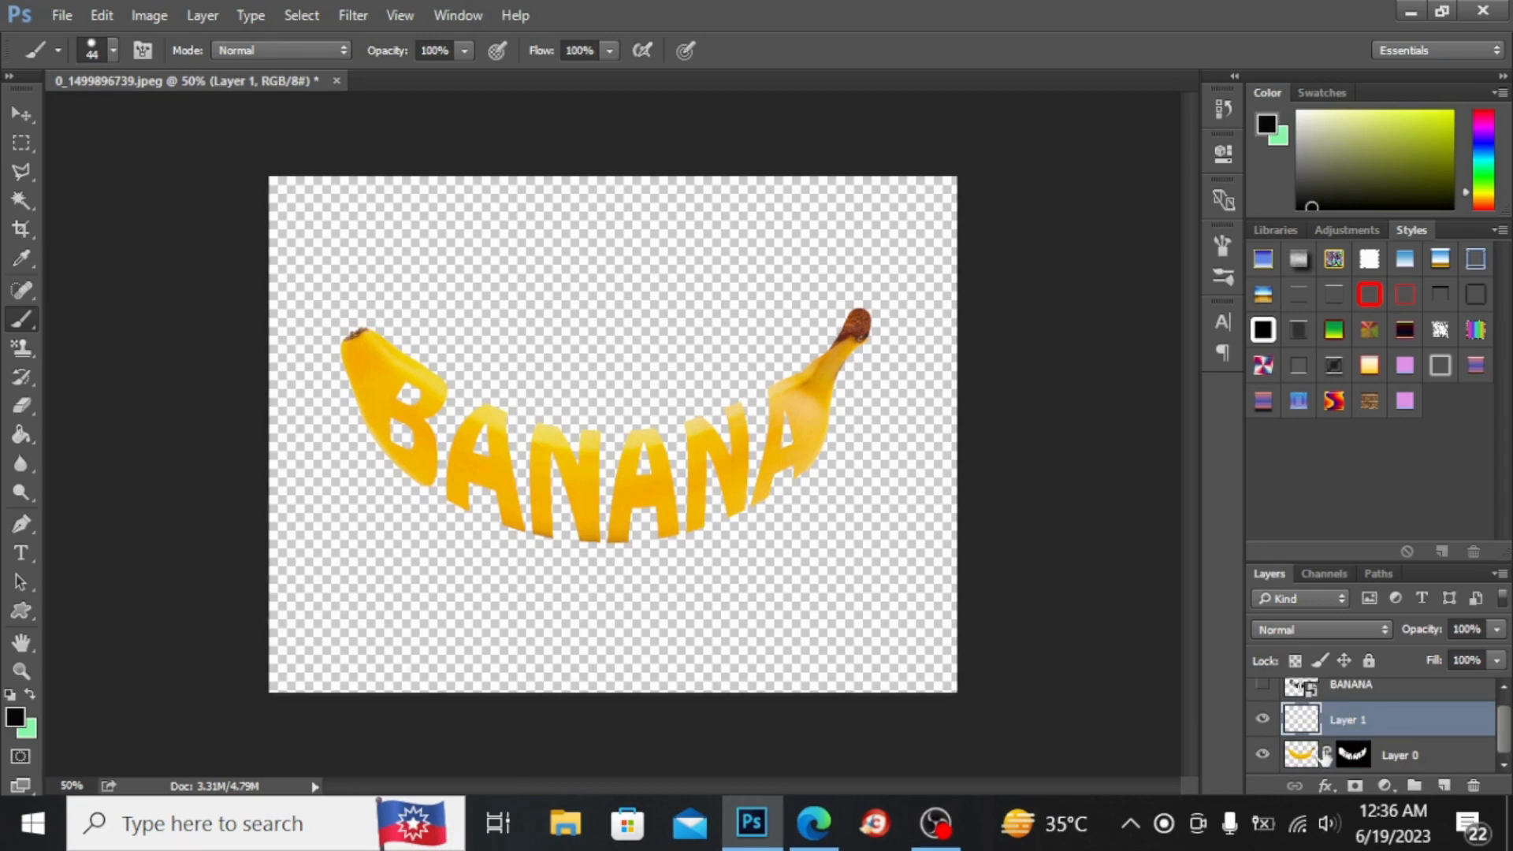
{"action": "left_click_drag", "start_coordinate": [1296, 762], "coordinate": [1292, 719]}
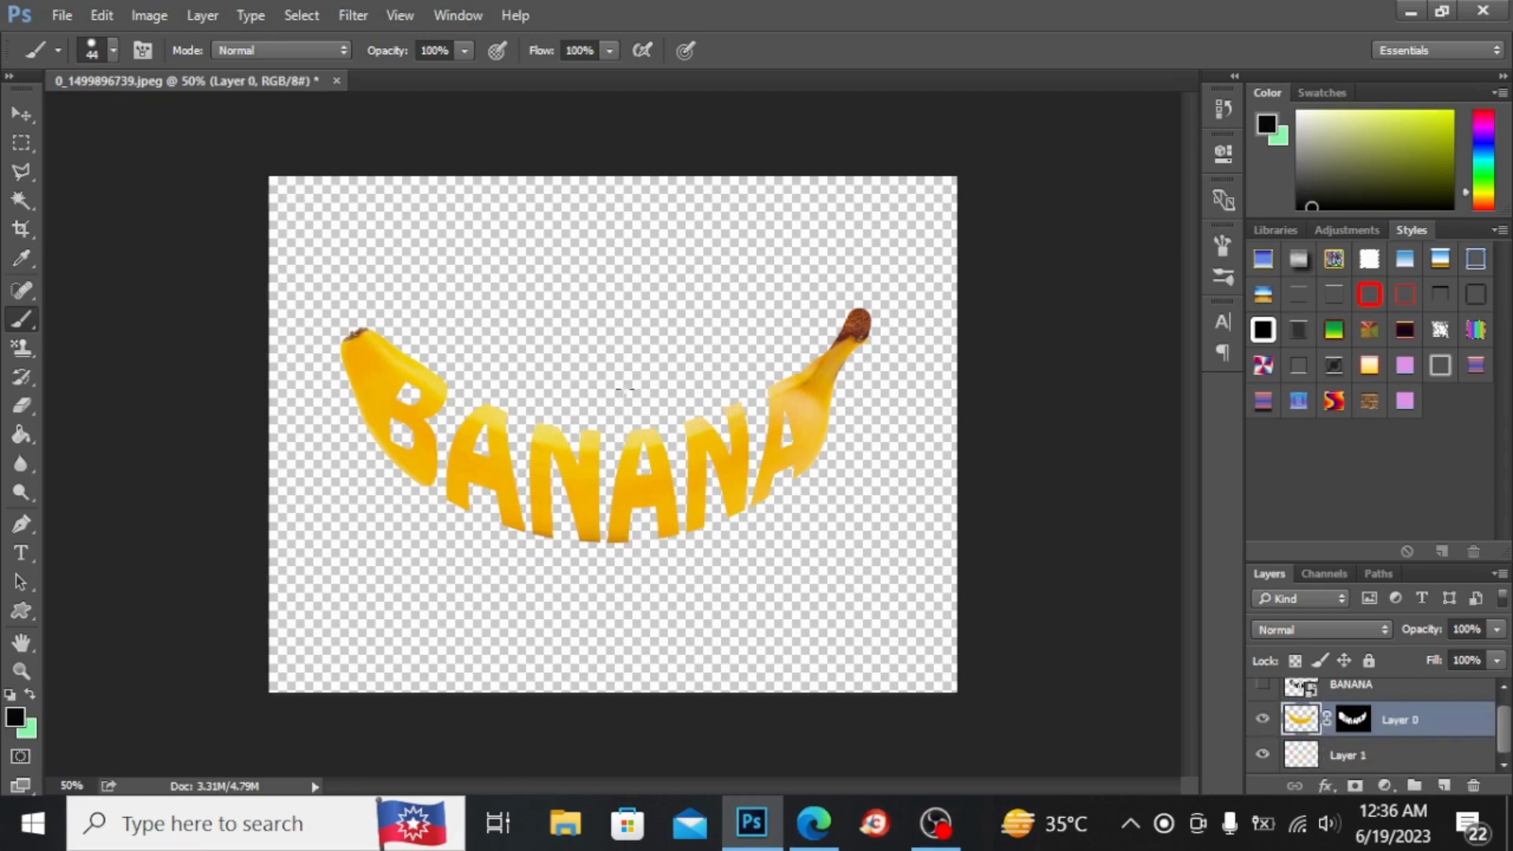
{"action": "left_click", "coordinate": [1292, 758]}
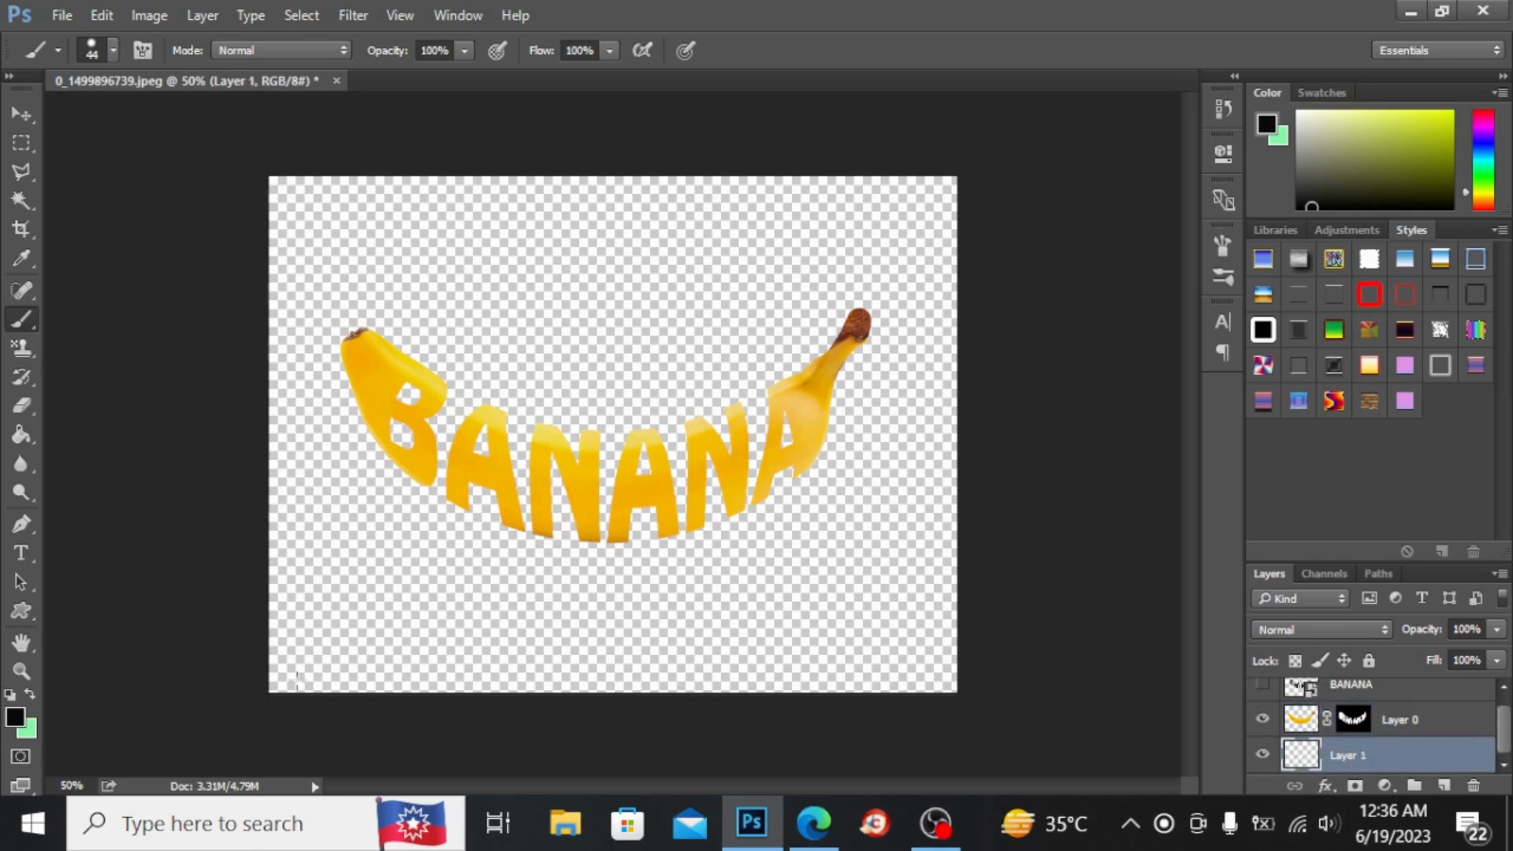
Step: Set the foreground color to off-white f9f9f6 and fill Layer 1 with it
{"action": "left_click", "coordinate": [14, 719]}
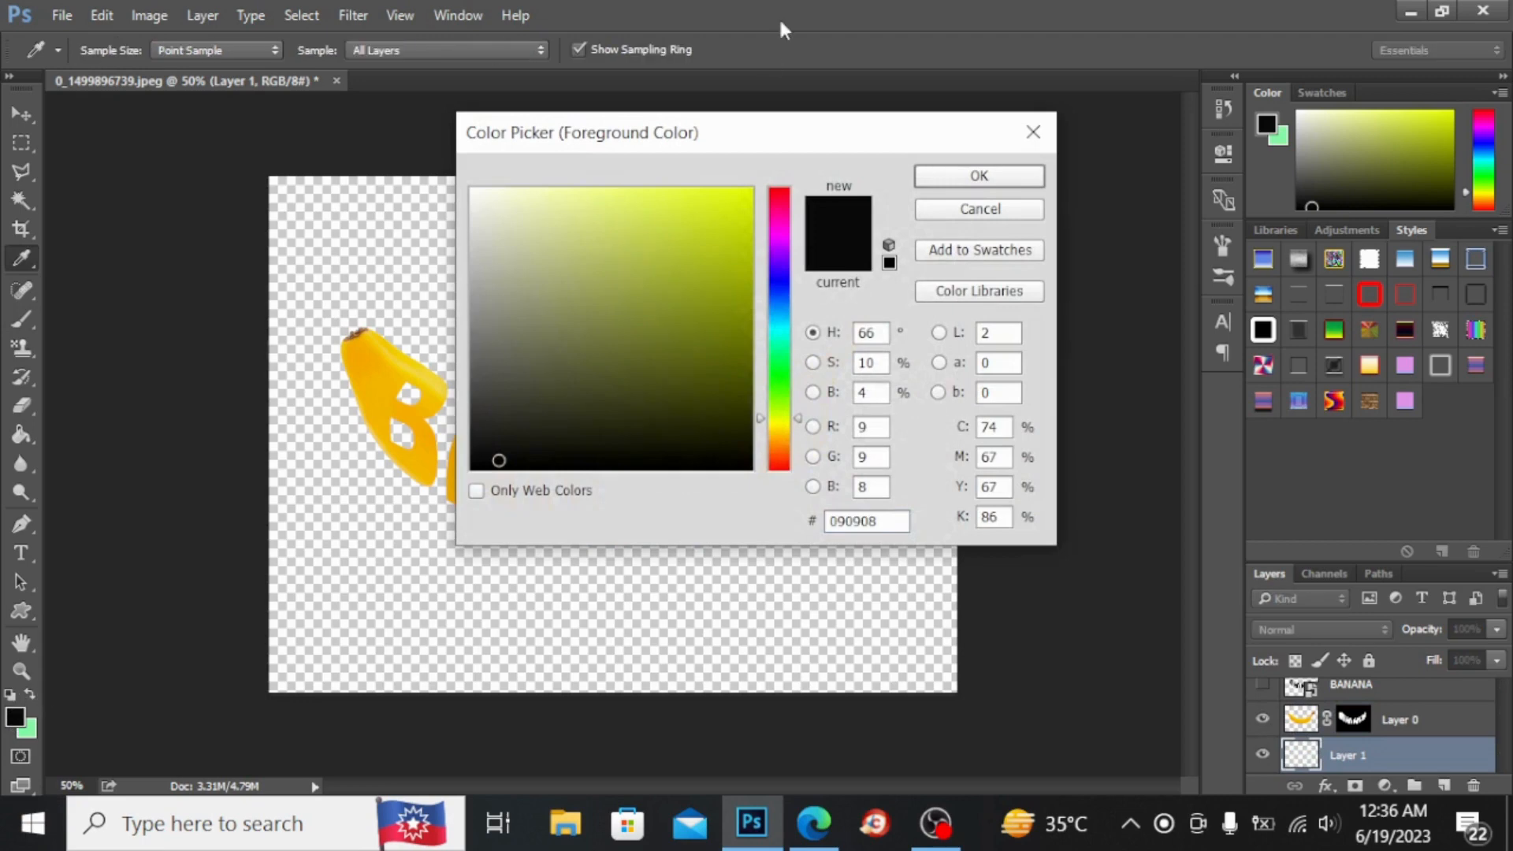
{"action": "left_click", "coordinate": [475, 195]}
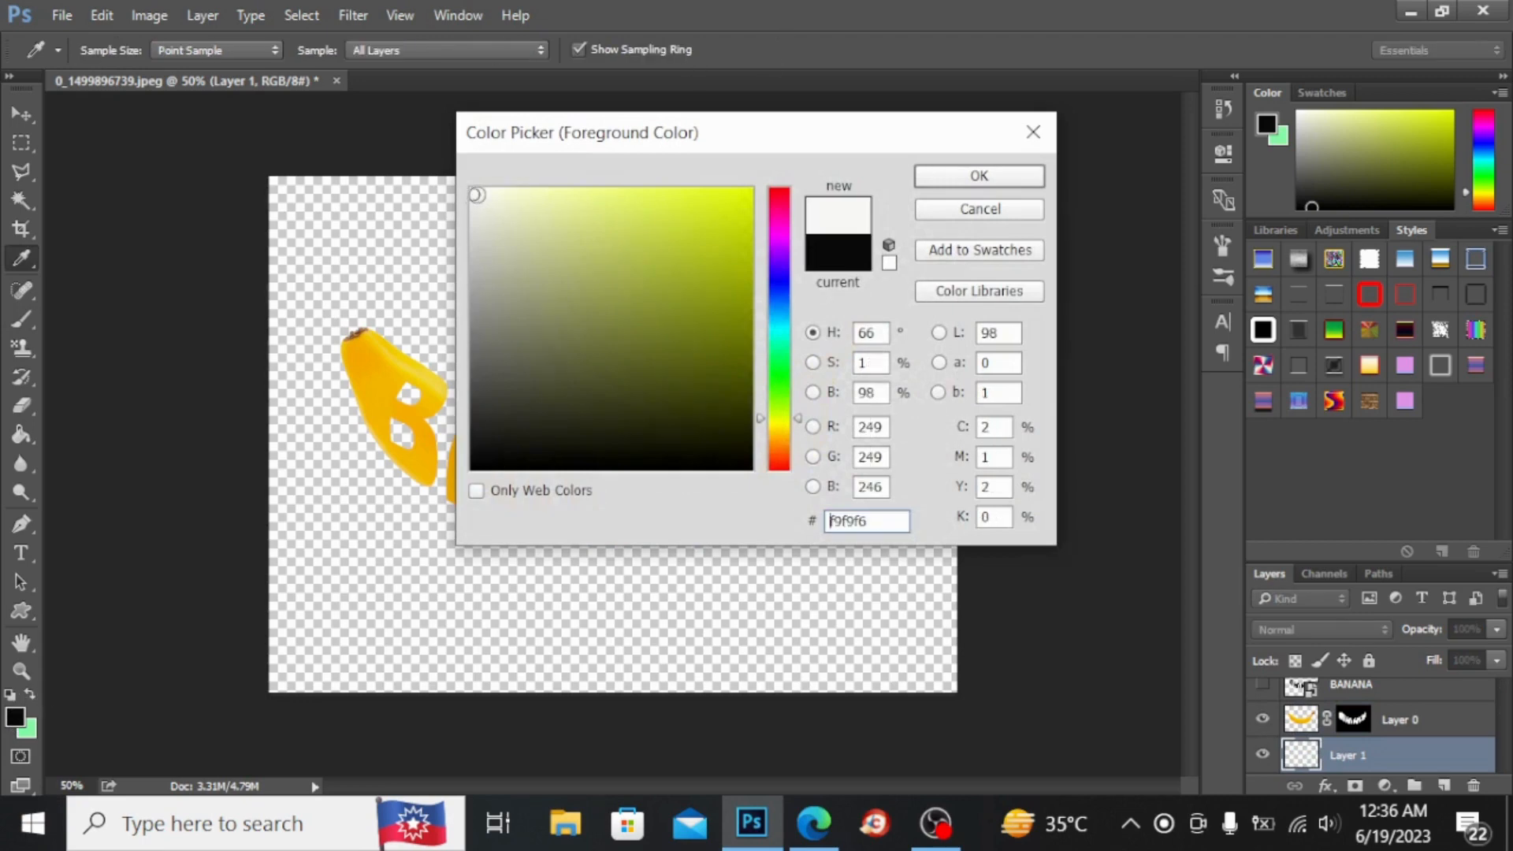
{"action": "left_click", "coordinate": [947, 176]}
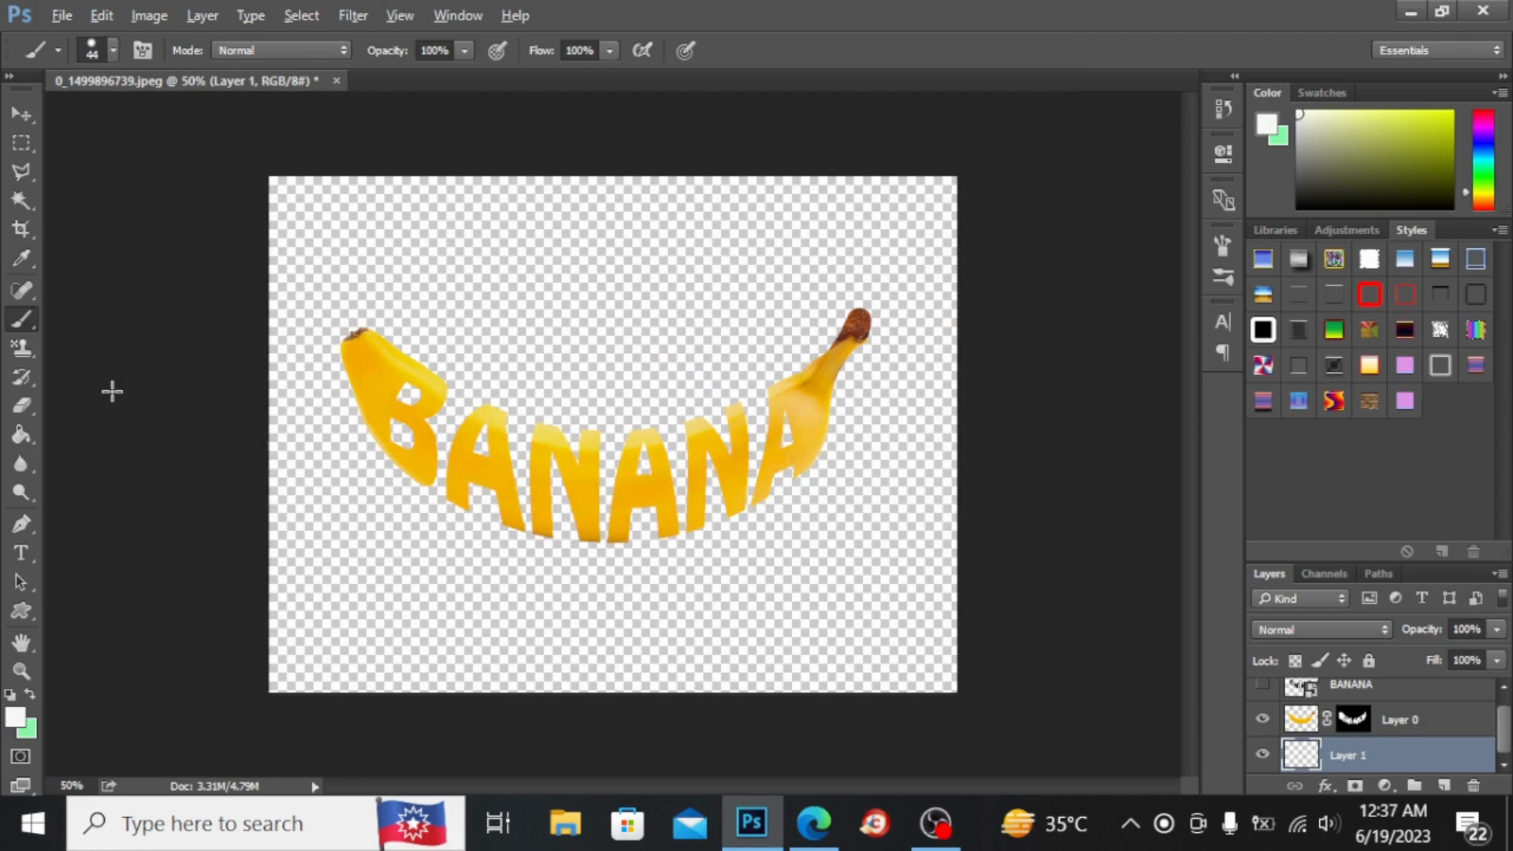
{"action": "key", "text": "alt+BackSpace"}
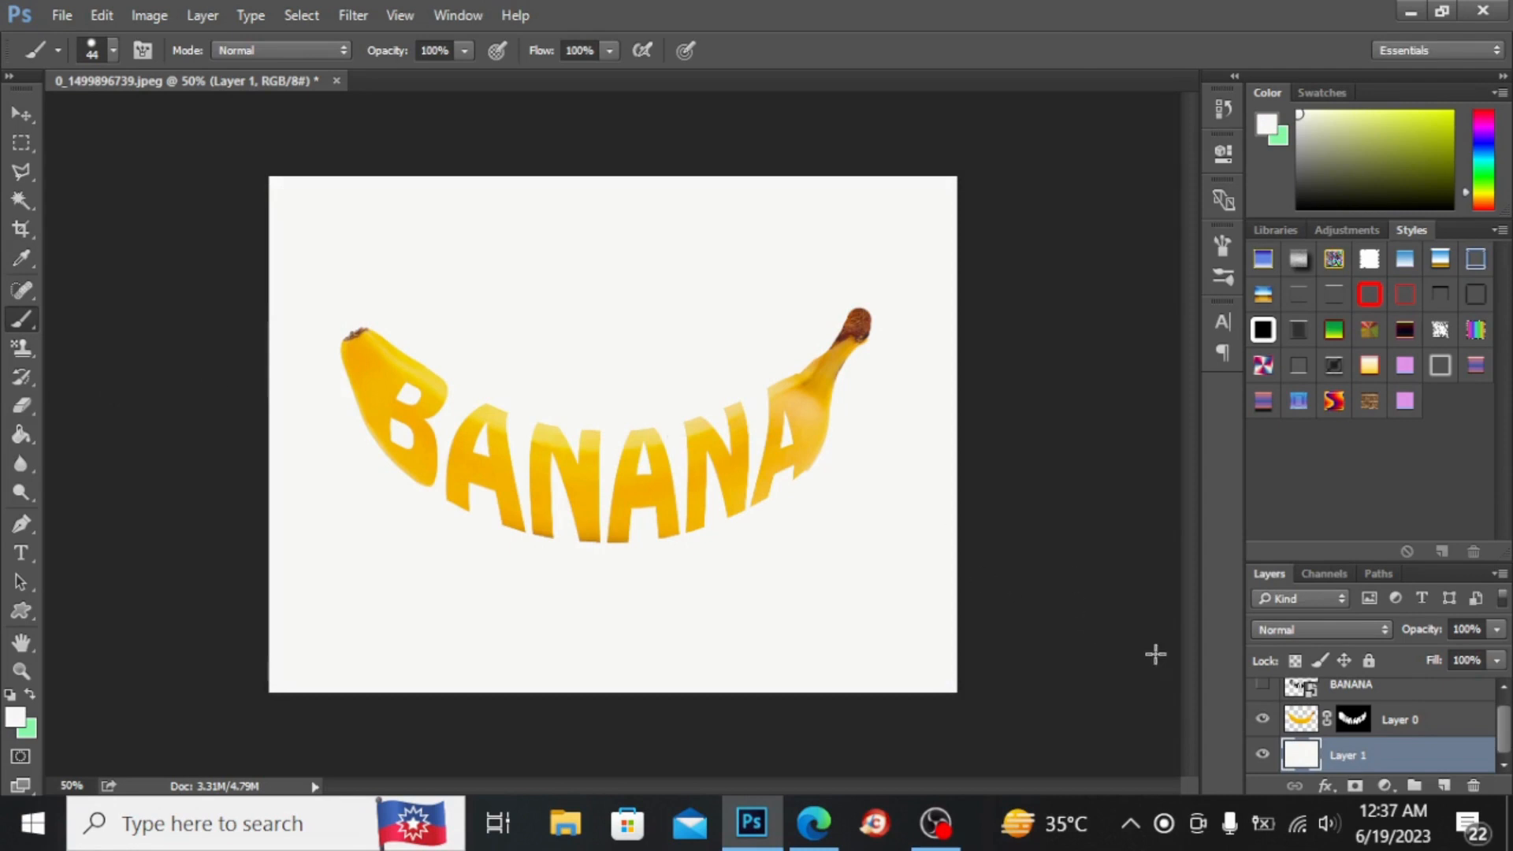
Step: Hide Layer 0 and set the Paint Bucket tool to fill with a pattern
{"action": "left_click", "coordinate": [1262, 721]}
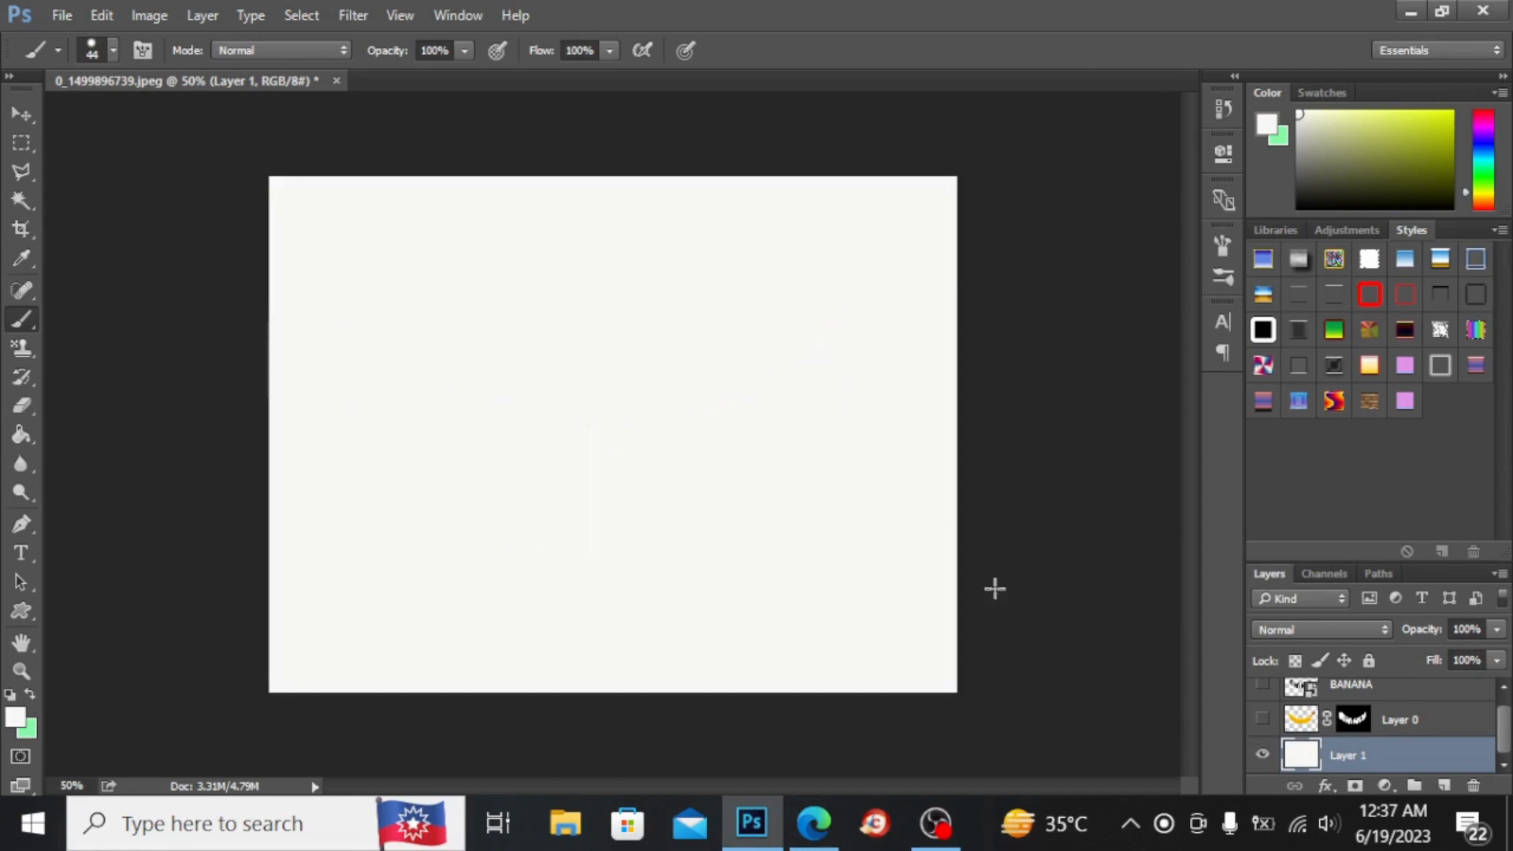
{"action": "left_click", "coordinate": [22, 436]}
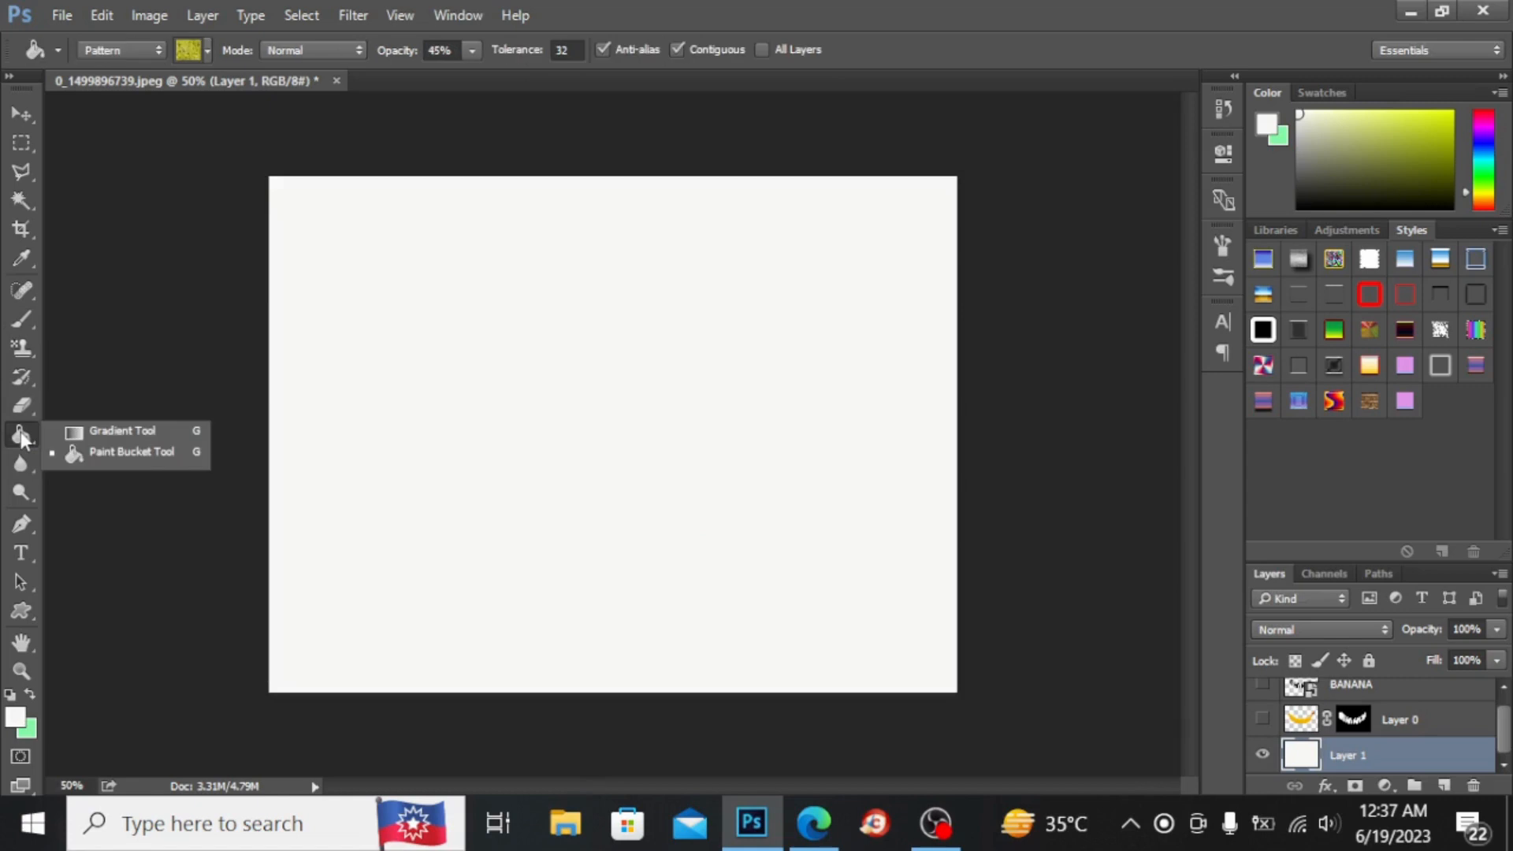
{"action": "left_click", "coordinate": [130, 451]}
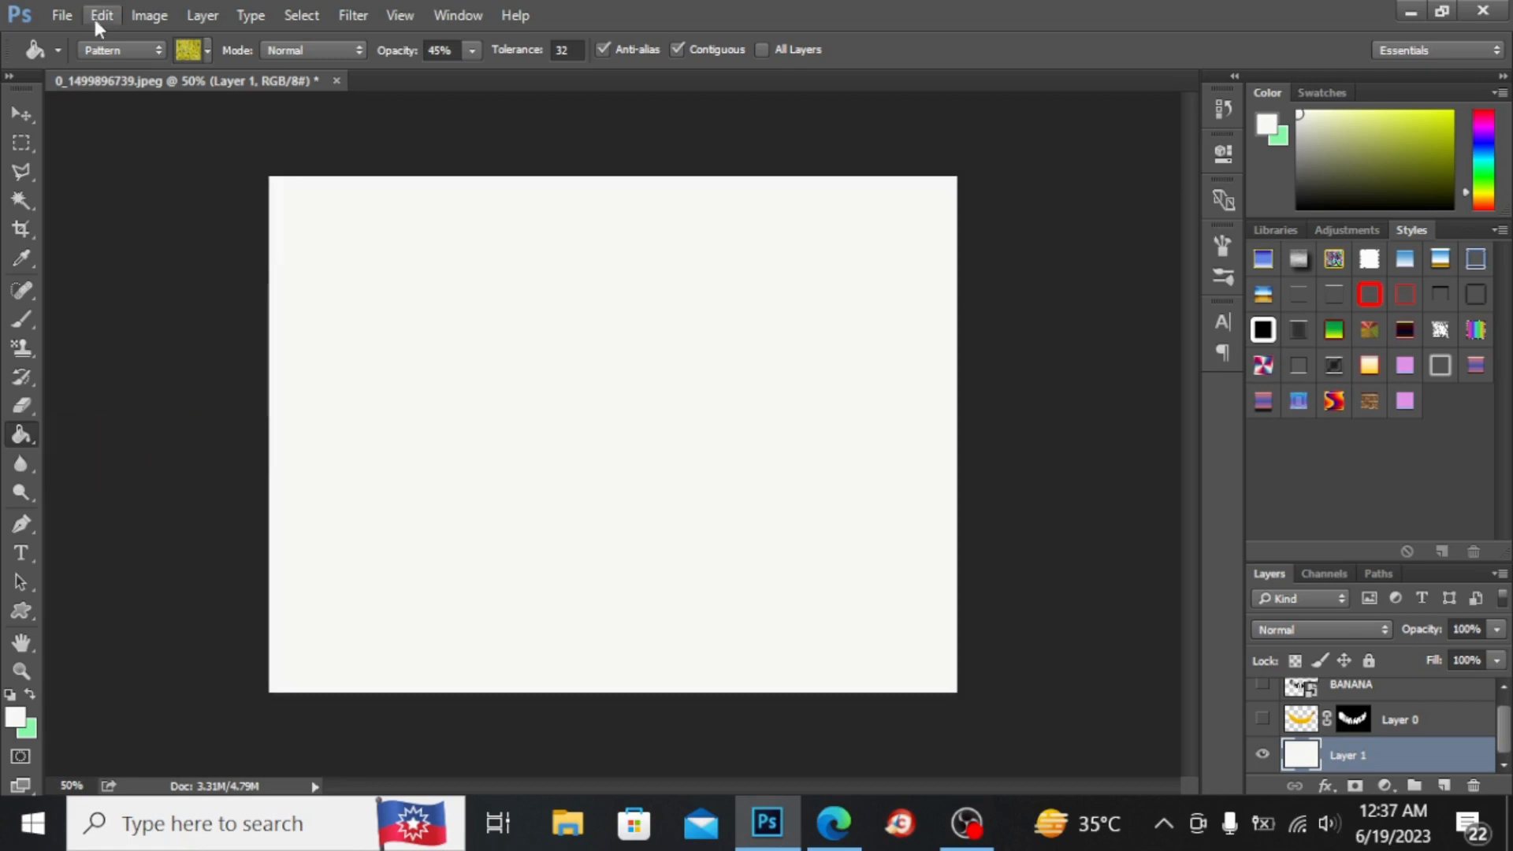
{"action": "left_click", "coordinate": [139, 46]}
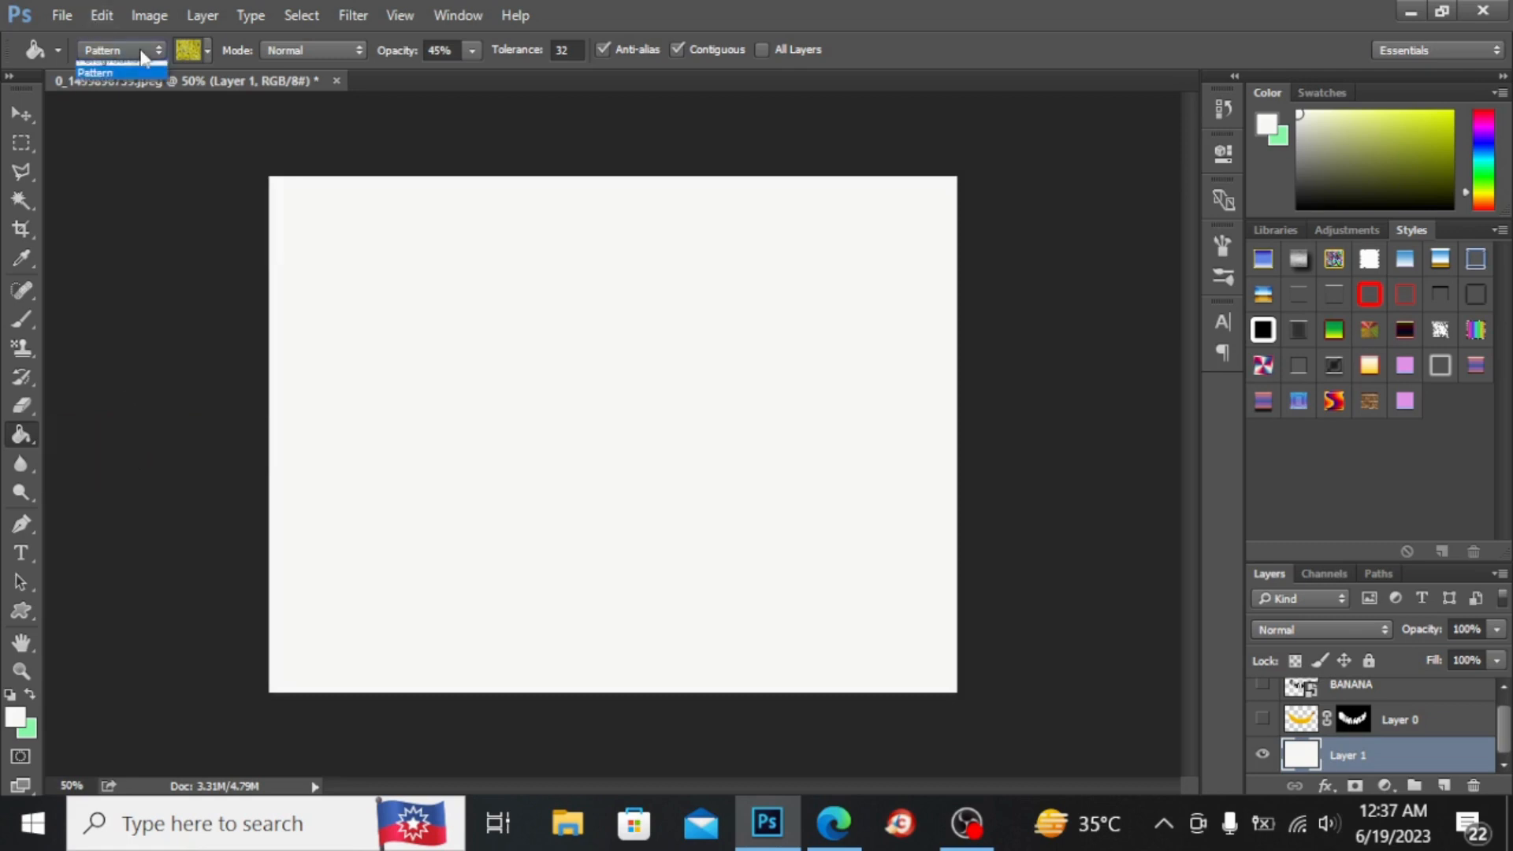
{"action": "left_click", "coordinate": [110, 82]}
Step: Fill Layer 1 with the yellow-green leafy pattern, the third swatch in the pattern set, and show Layer 0 again
{"action": "left_click", "coordinate": [209, 50]}
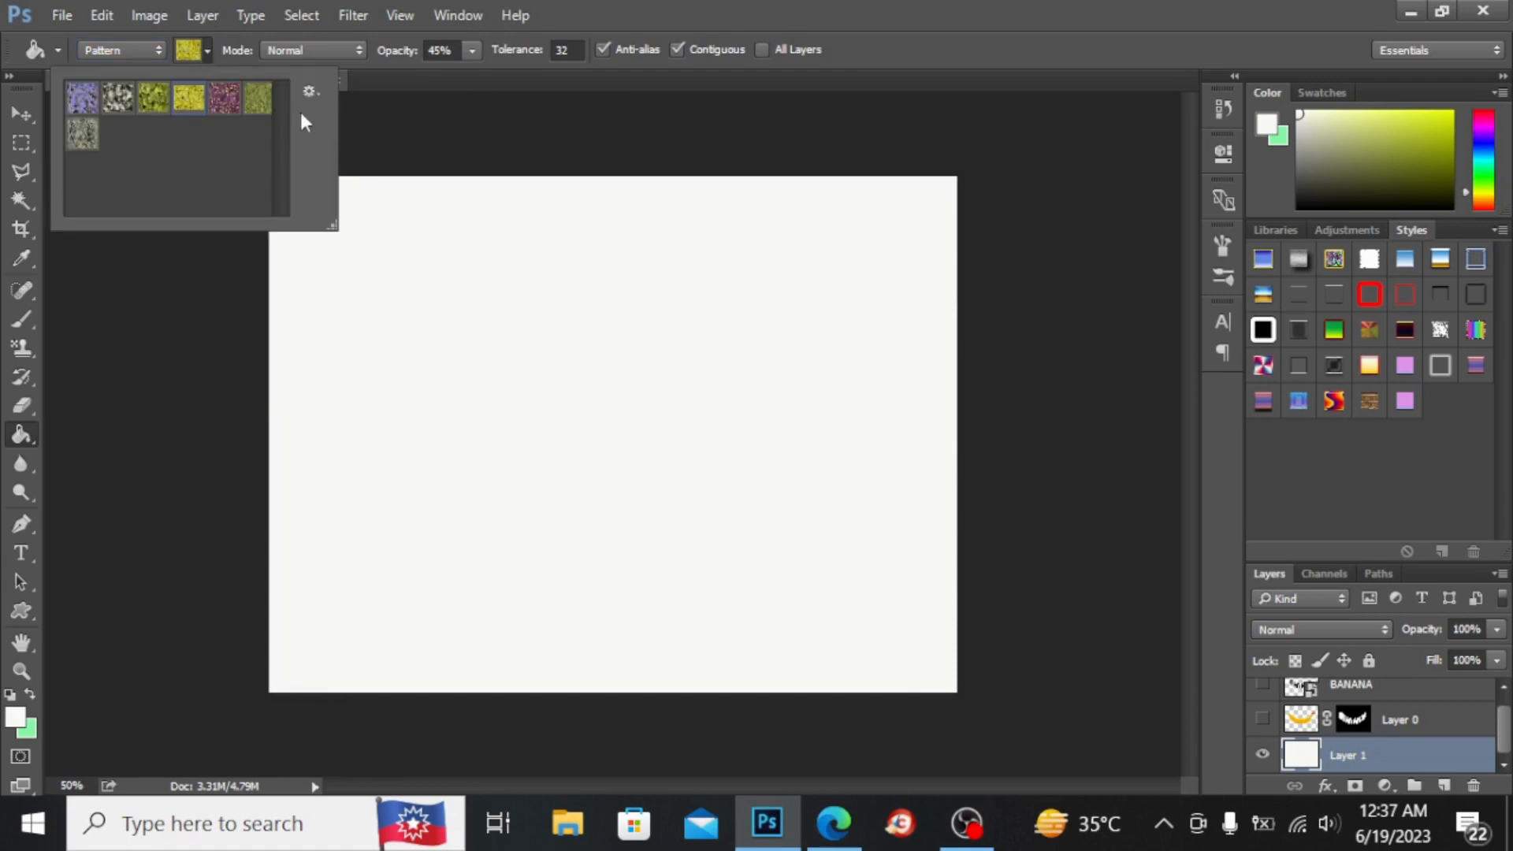
{"action": "left_click", "coordinate": [310, 91]}
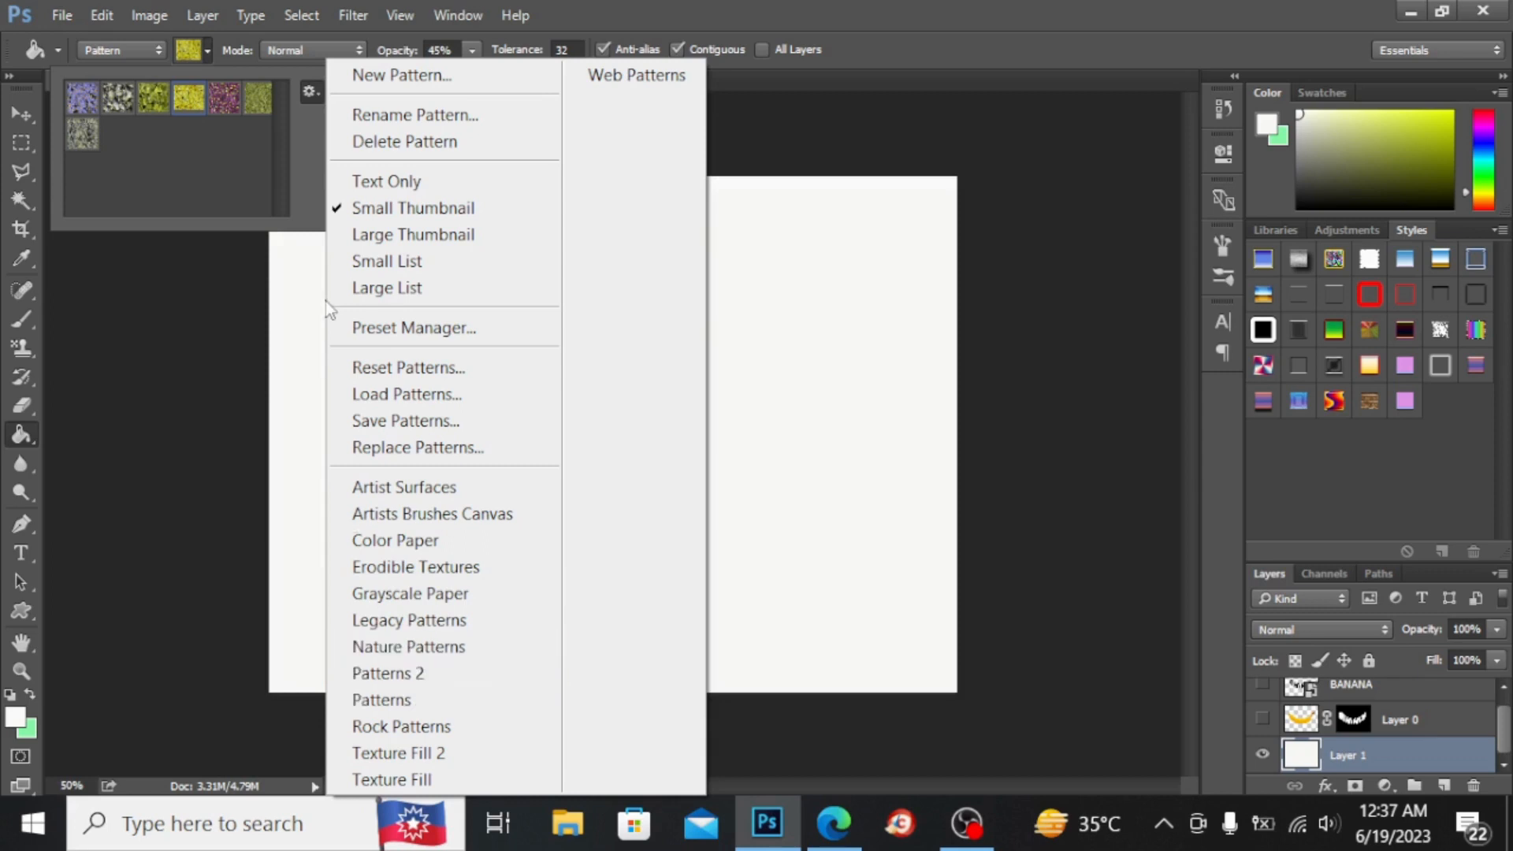
{"action": "left_click", "coordinate": [158, 105]}
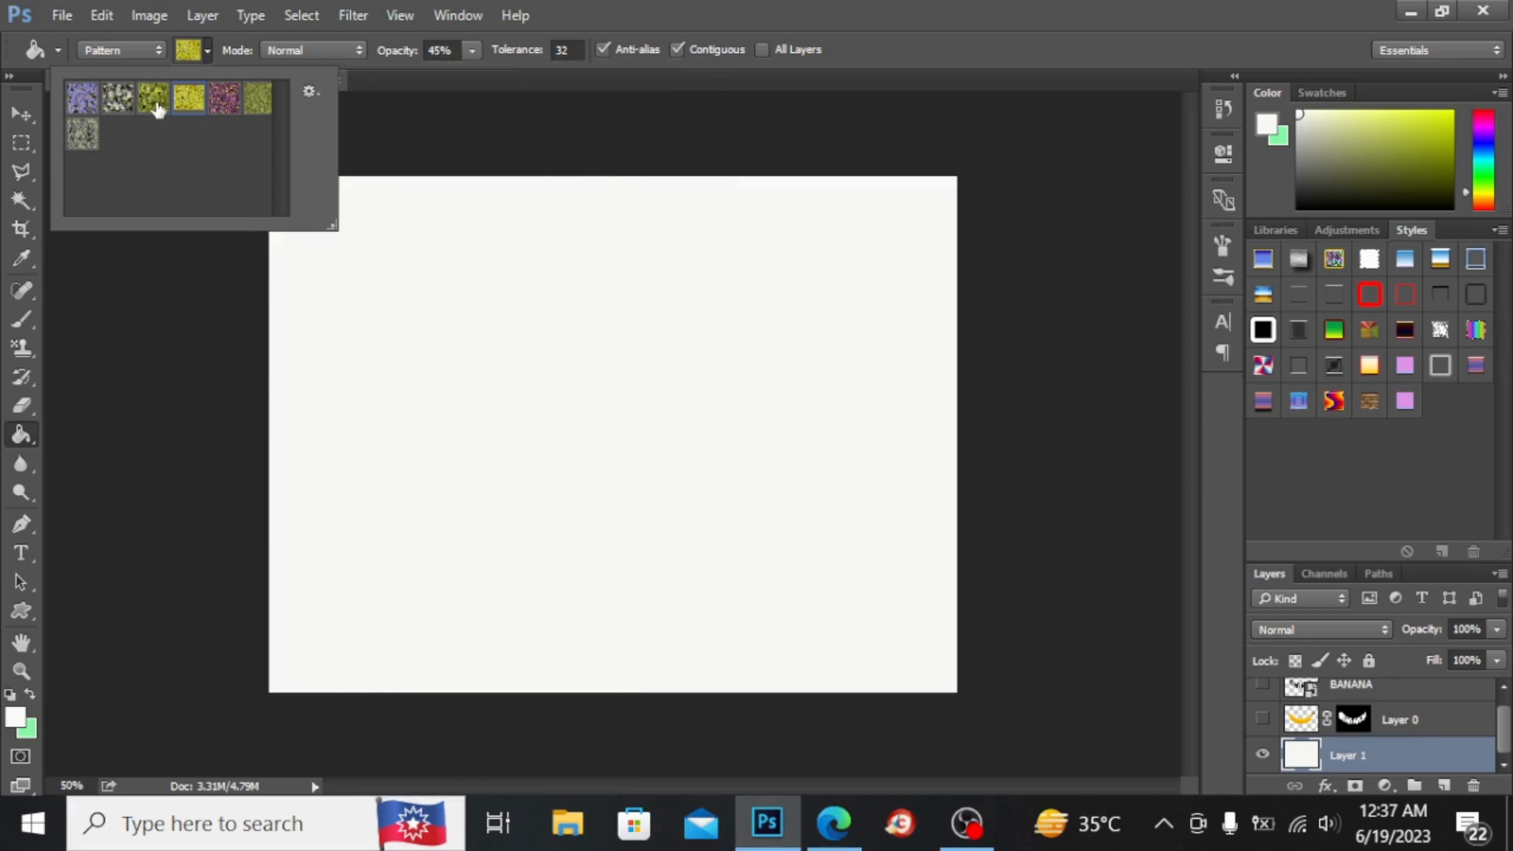
{"action": "left_click", "coordinate": [158, 109]}
{"action": "left_click", "coordinate": [335, 369]}
{"action": "left_click", "coordinate": [331, 365]}
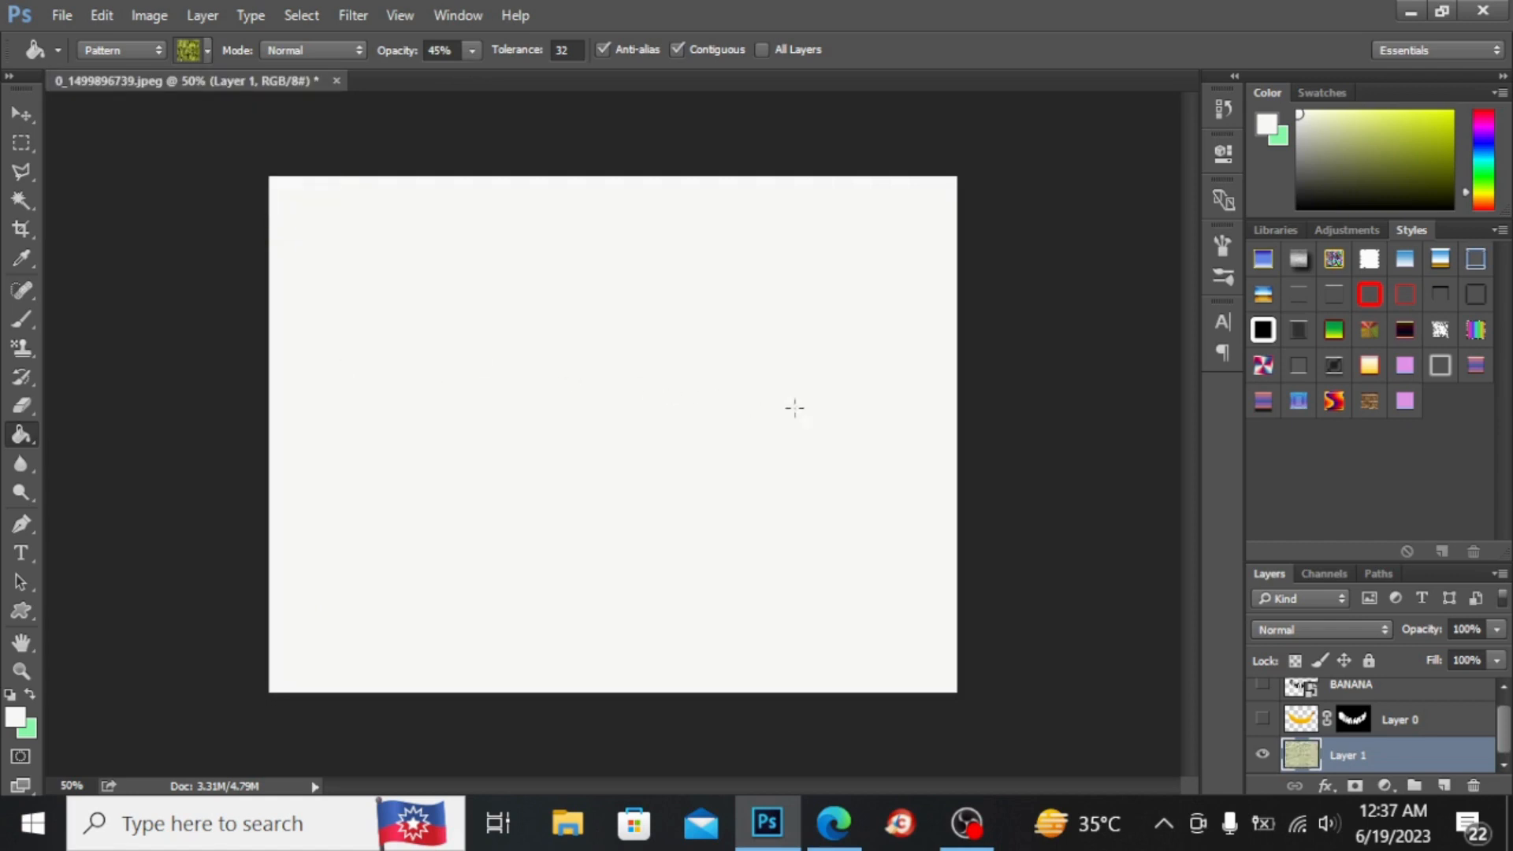
{"action": "left_click", "coordinate": [510, 309]}
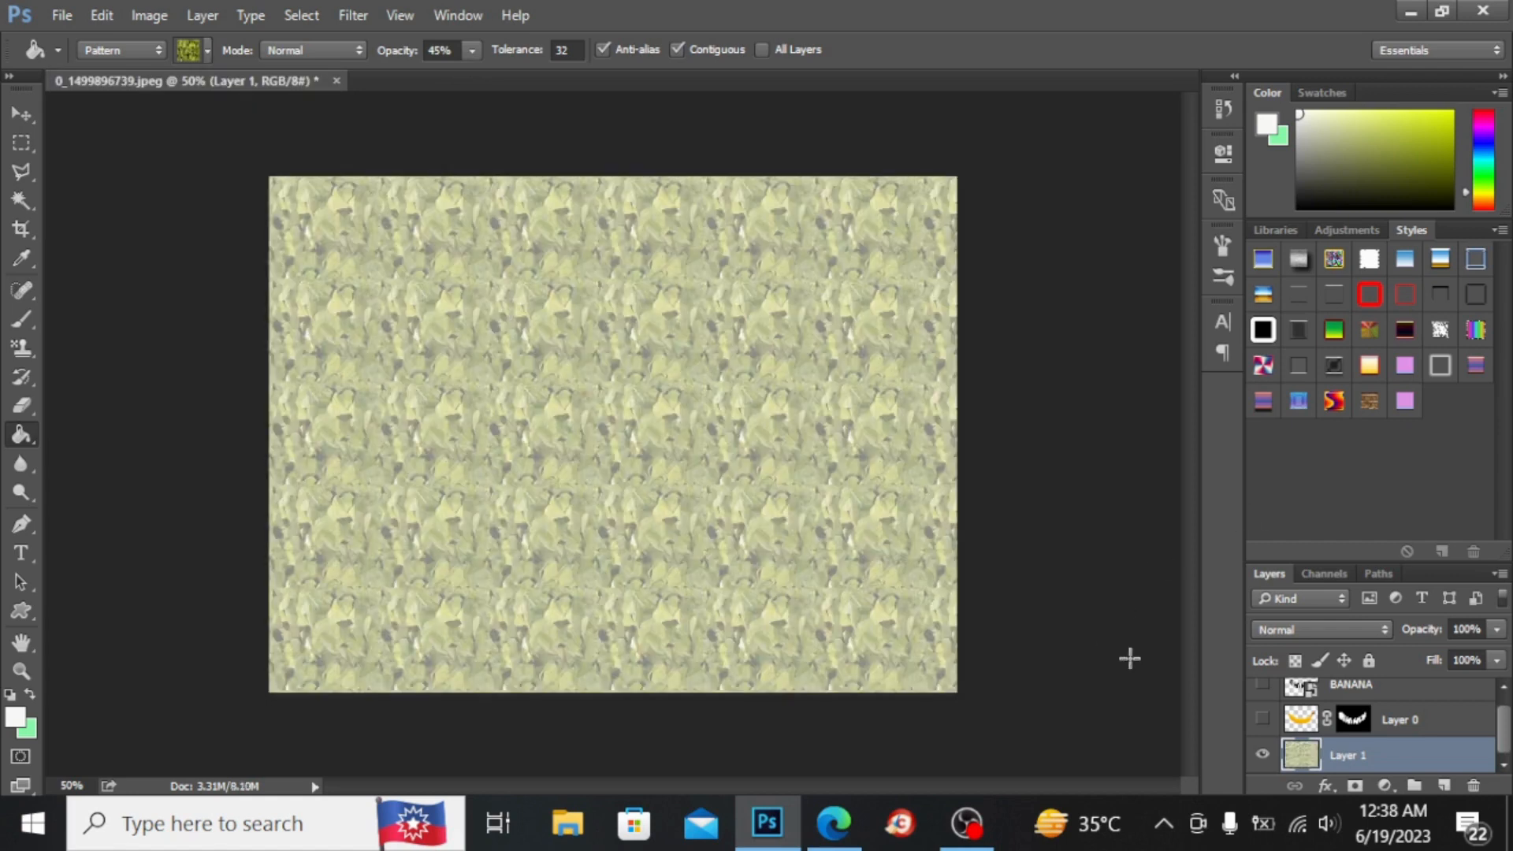
{"action": "left_click", "coordinate": [1261, 719]}
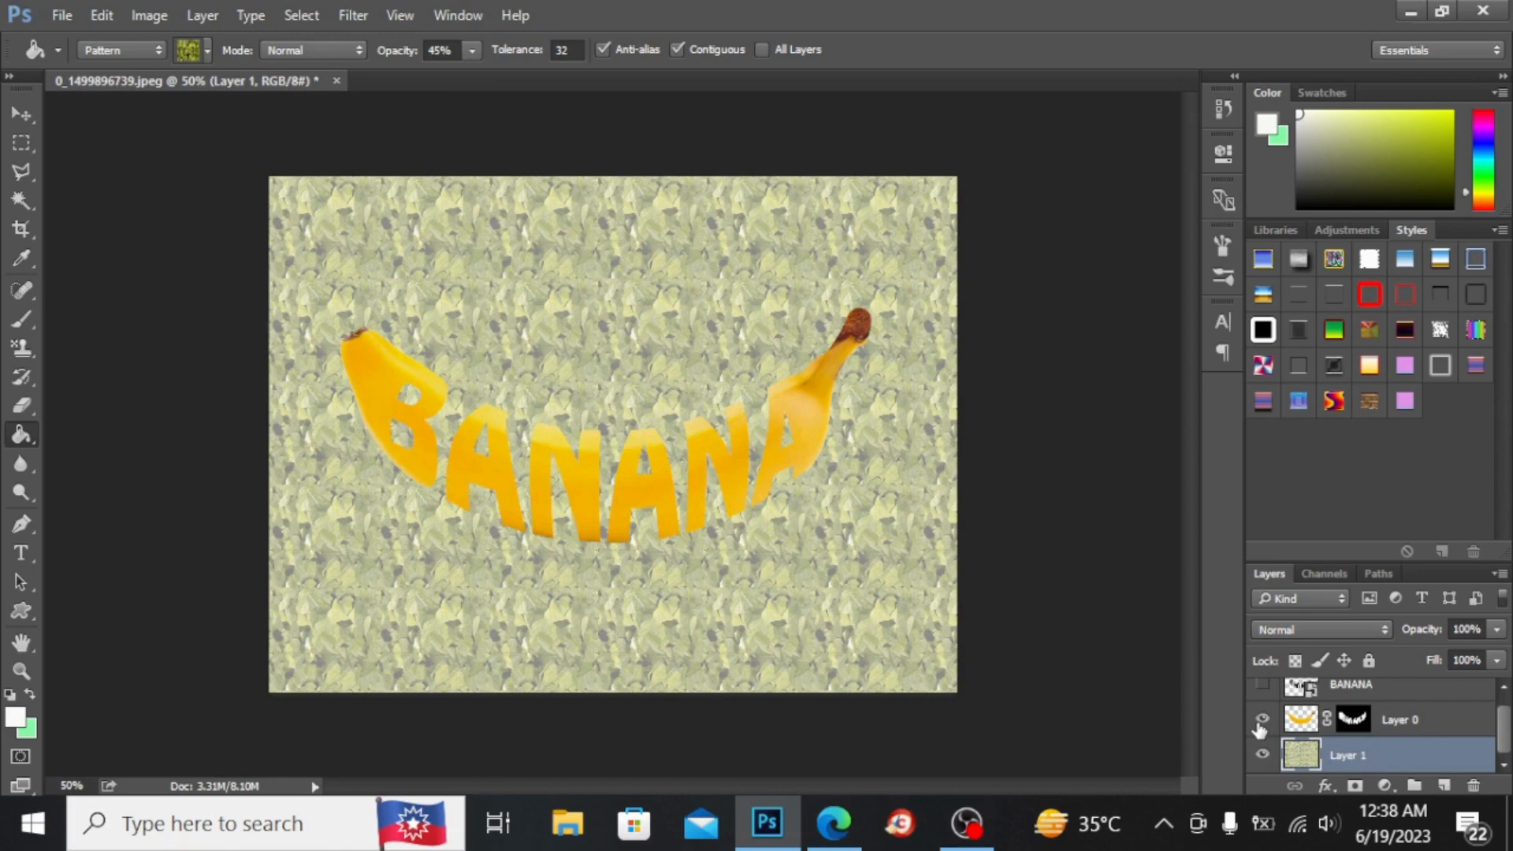
Step: Enlarge Layer 0's banana text to span most of the canvas width, and nudge it slightly downward
{"action": "key", "text": "ctrl+t"}
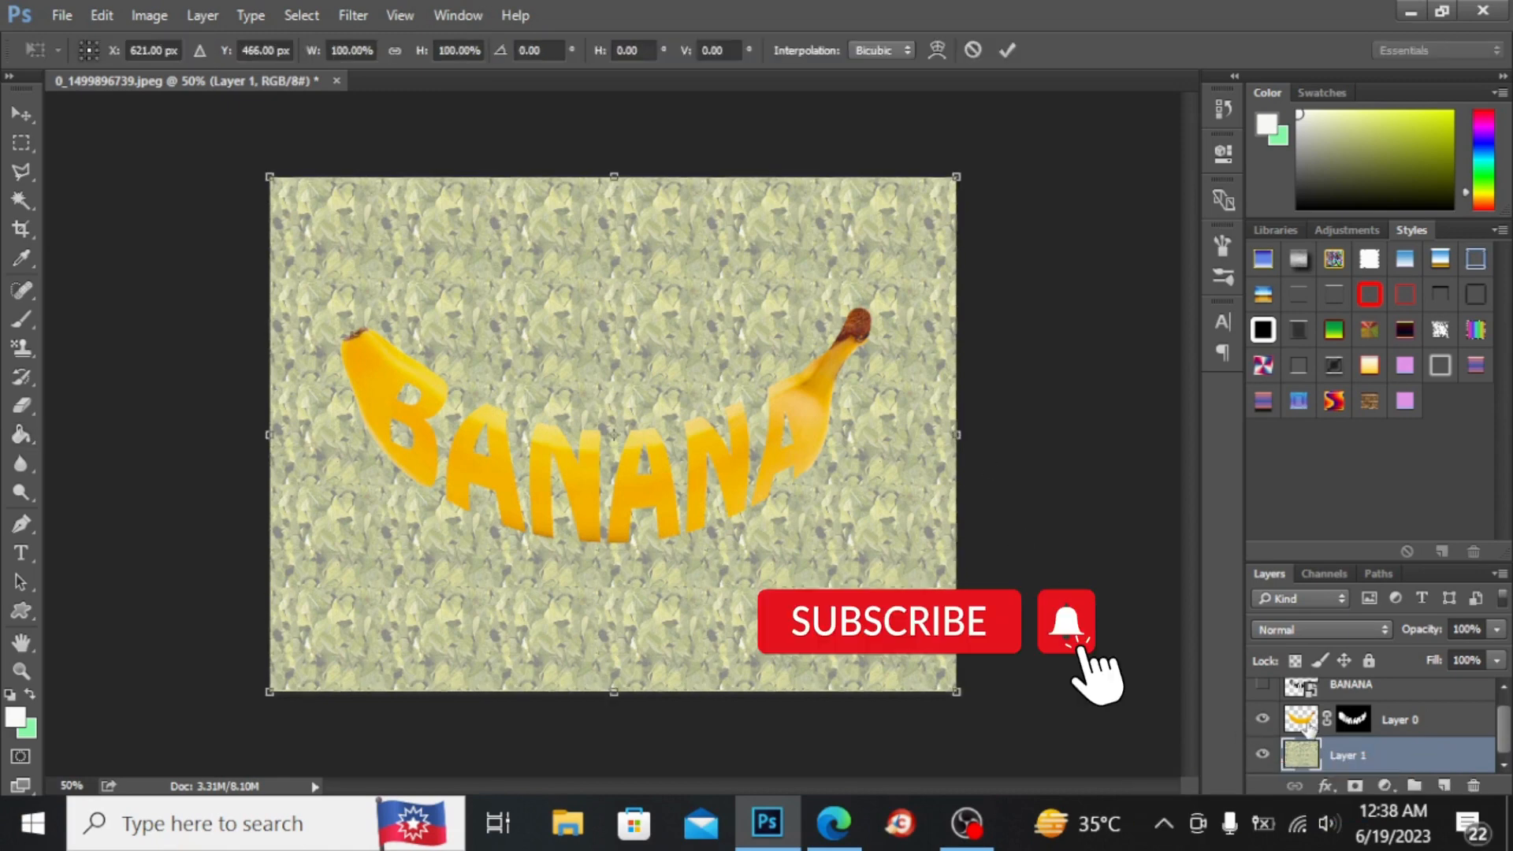
{"action": "key", "text": "g"}
{"action": "left_click", "coordinate": [1308, 725]}
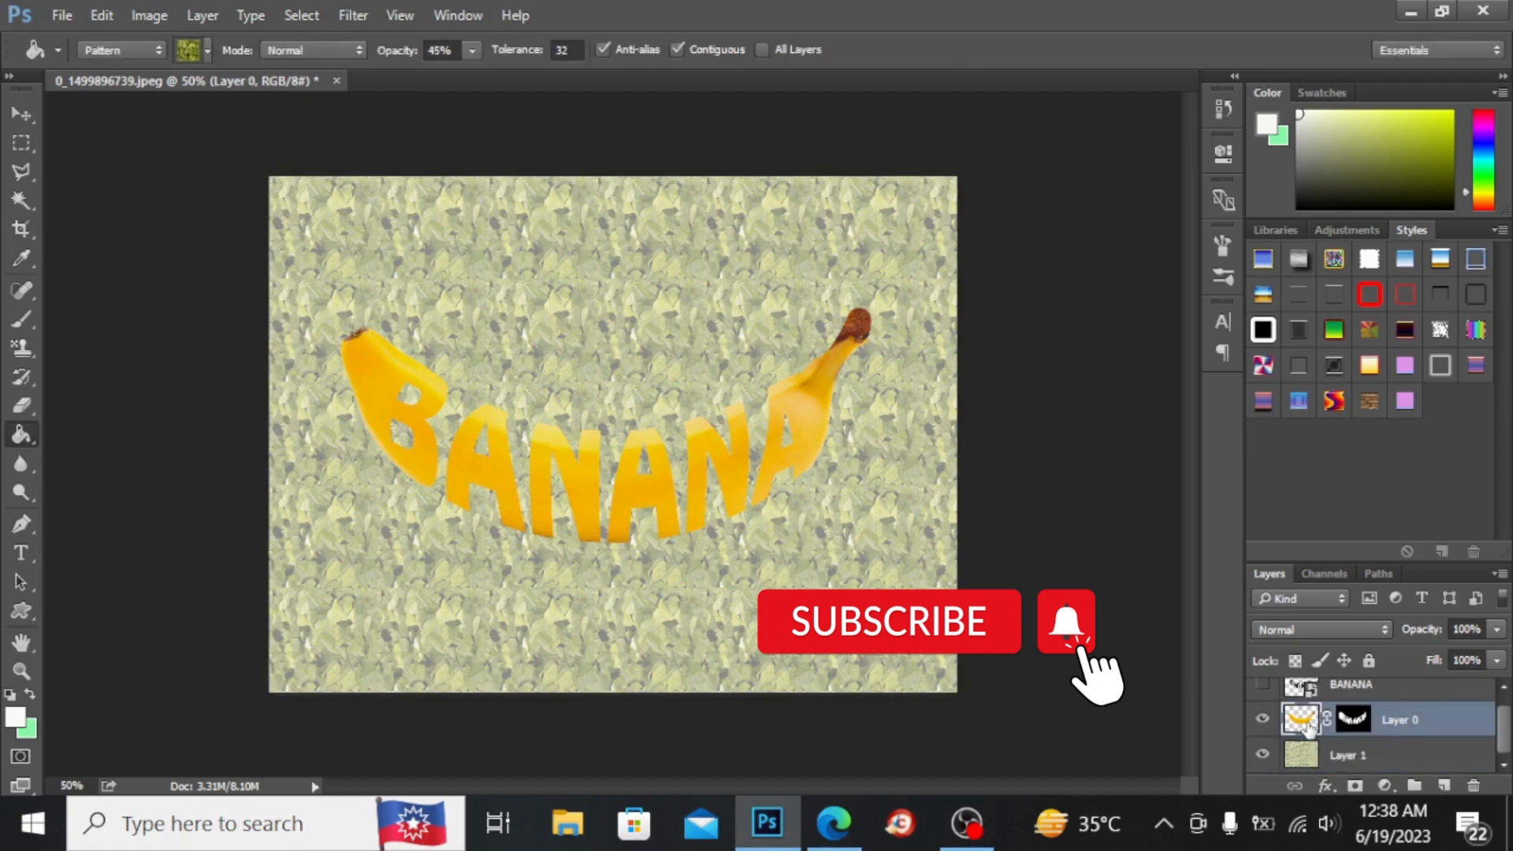
{"action": "key", "text": "ctrl+t"}
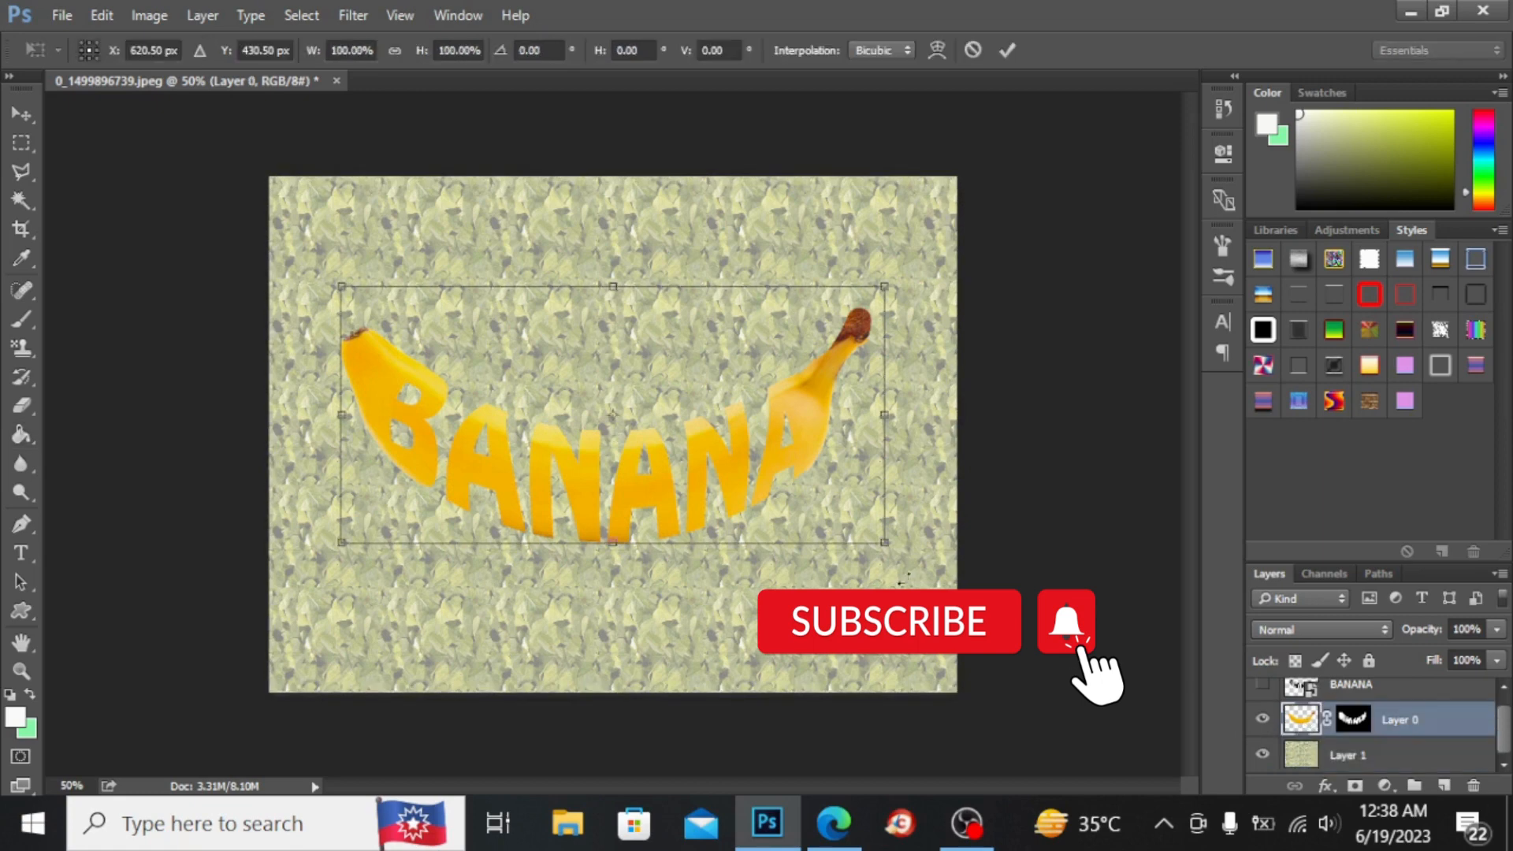
{"action": "left_click_drag", "start_coordinate": [887, 542], "coordinate": [938, 568]}
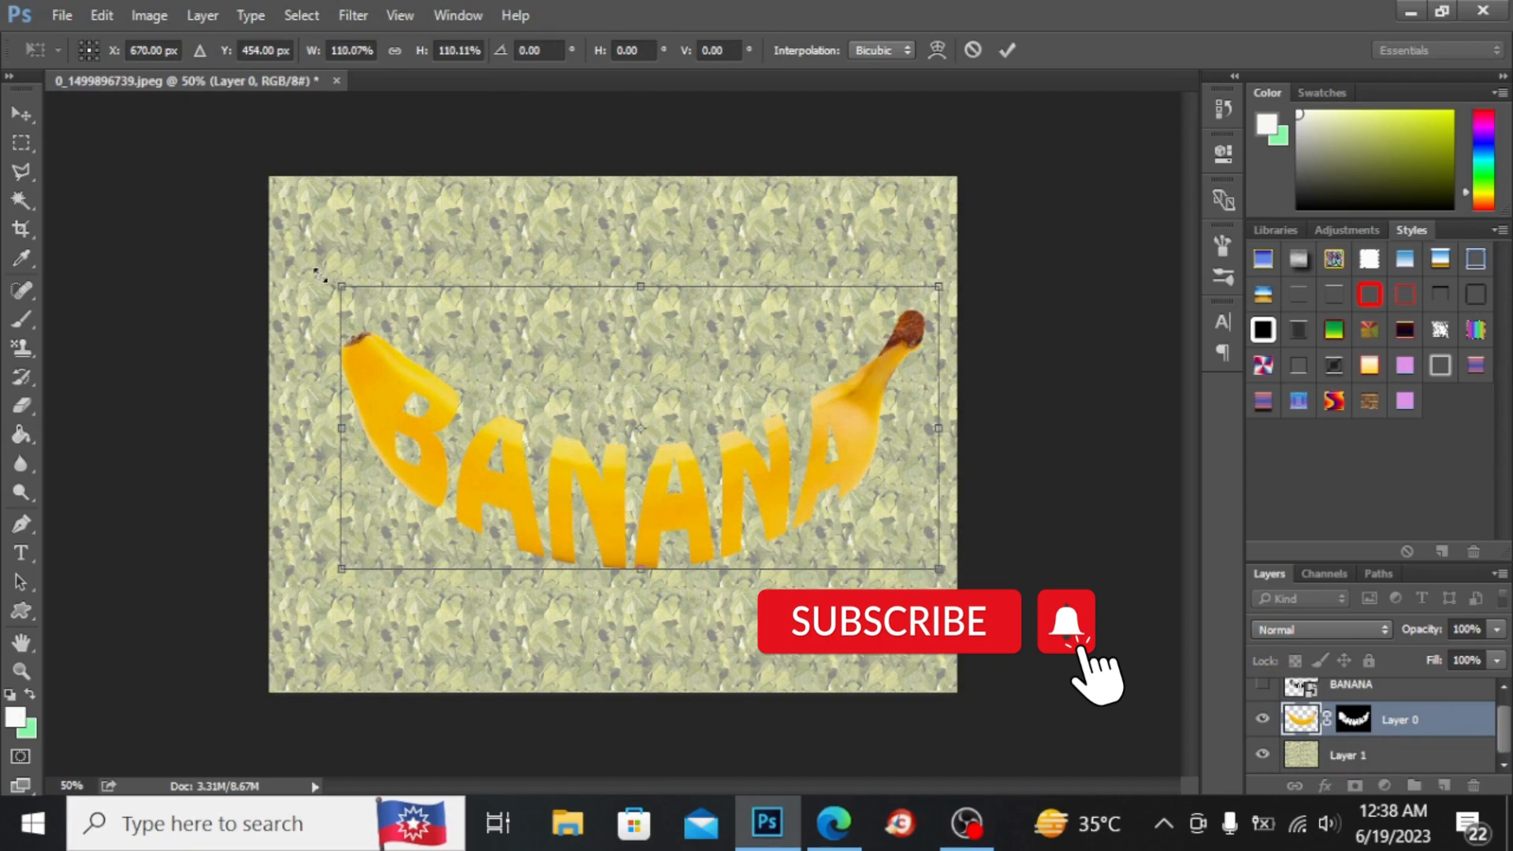
{"action": "left_click_drag", "start_coordinate": [338, 287], "coordinate": [308, 270]}
{"action": "key", "text": "Return"}
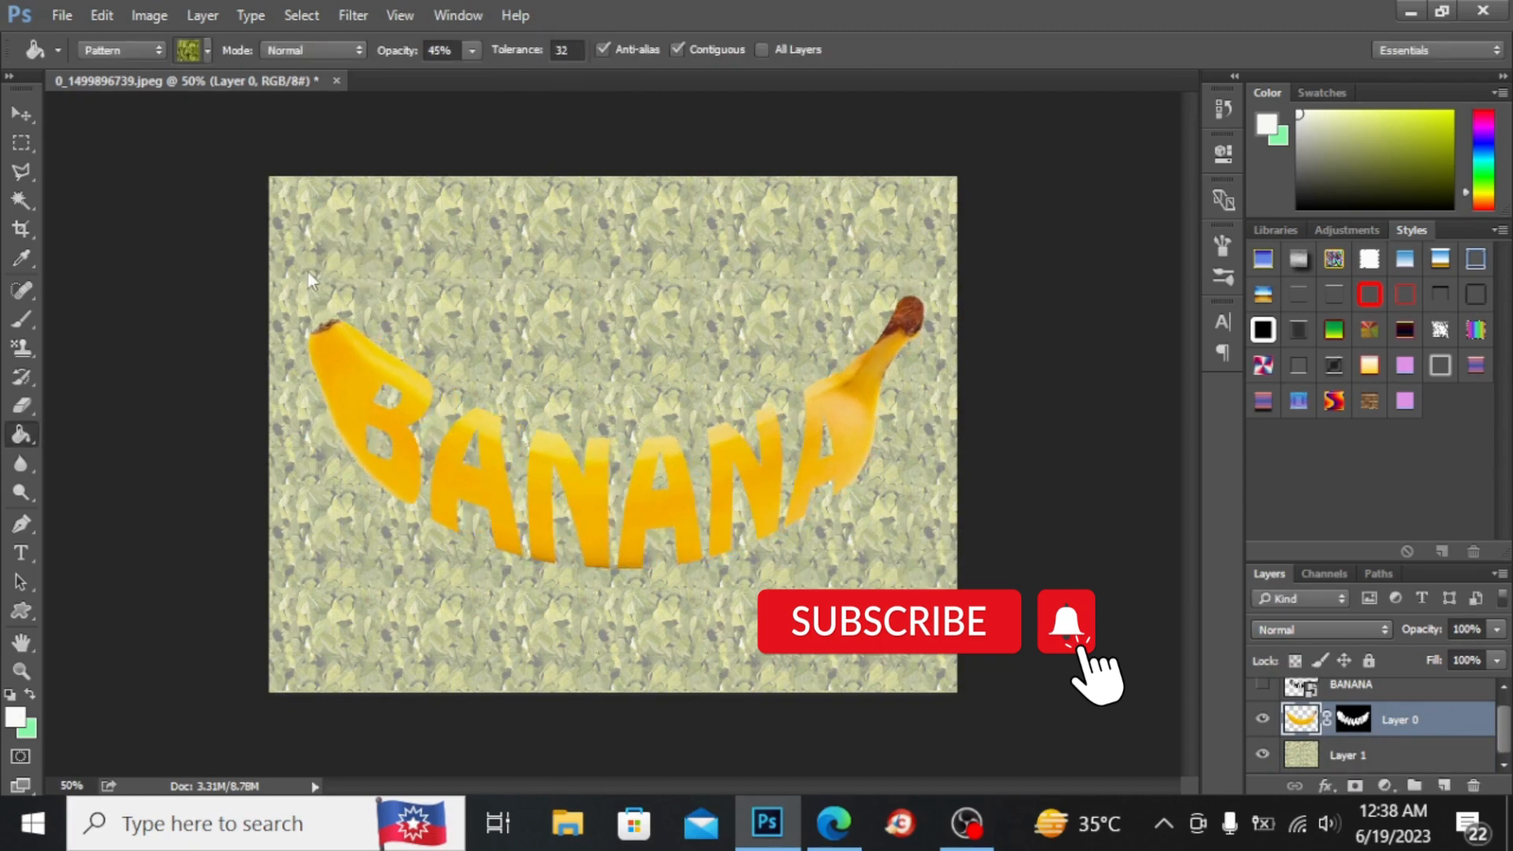
{"action": "left_click", "coordinate": [17, 107]}
{"action": "mouse_move", "coordinate": [862, 429]}
{"action": "left_mouse_down"}
{"action": "mouse_move", "coordinate": [857, 445]}
{"action": "mouse_move", "coordinate": [859, 430]}
{"action": "left_mouse_up"}
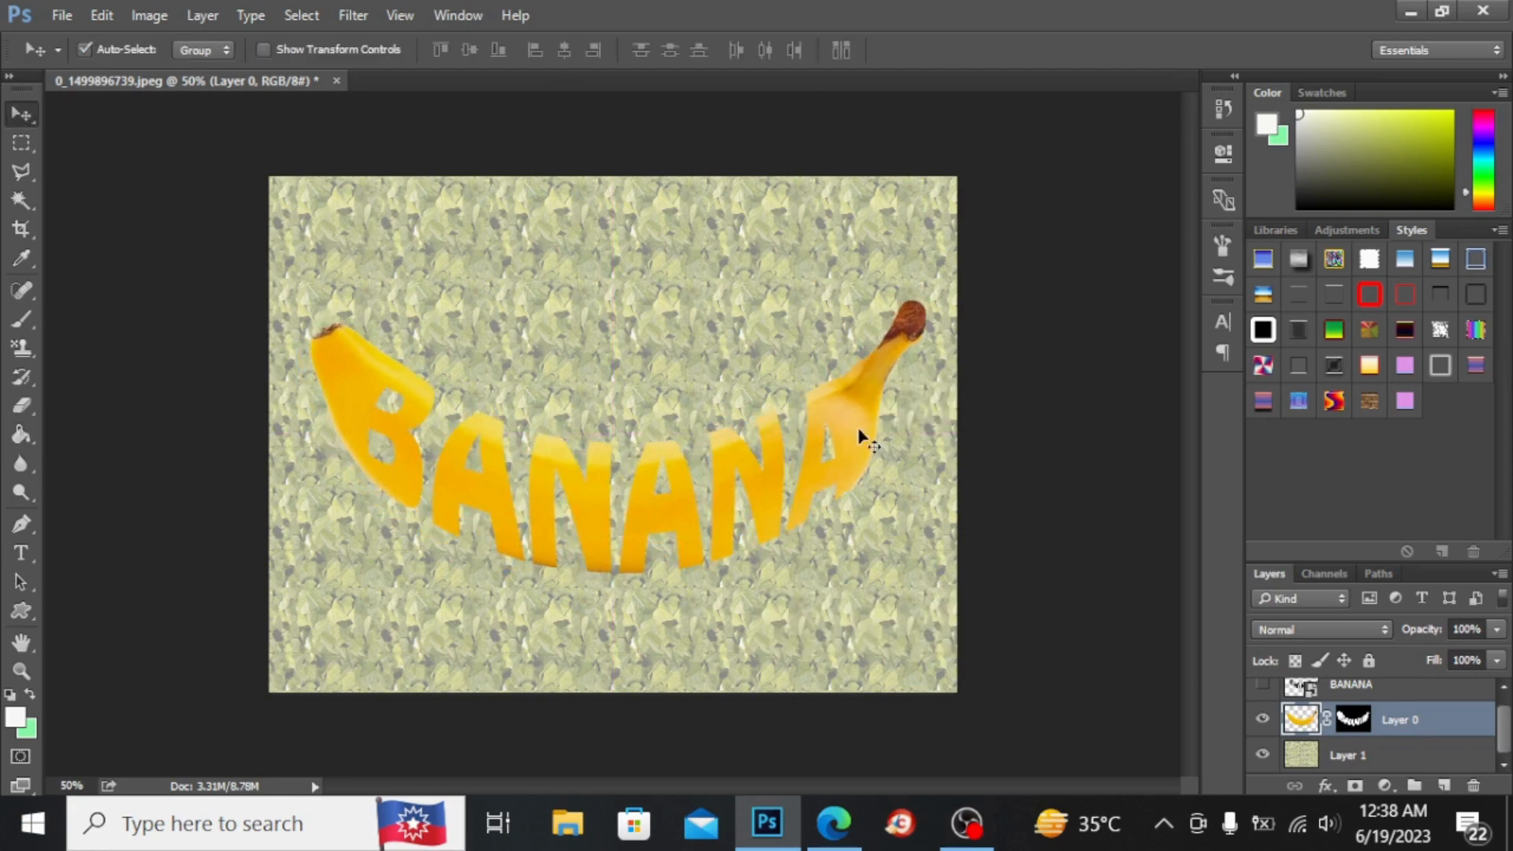